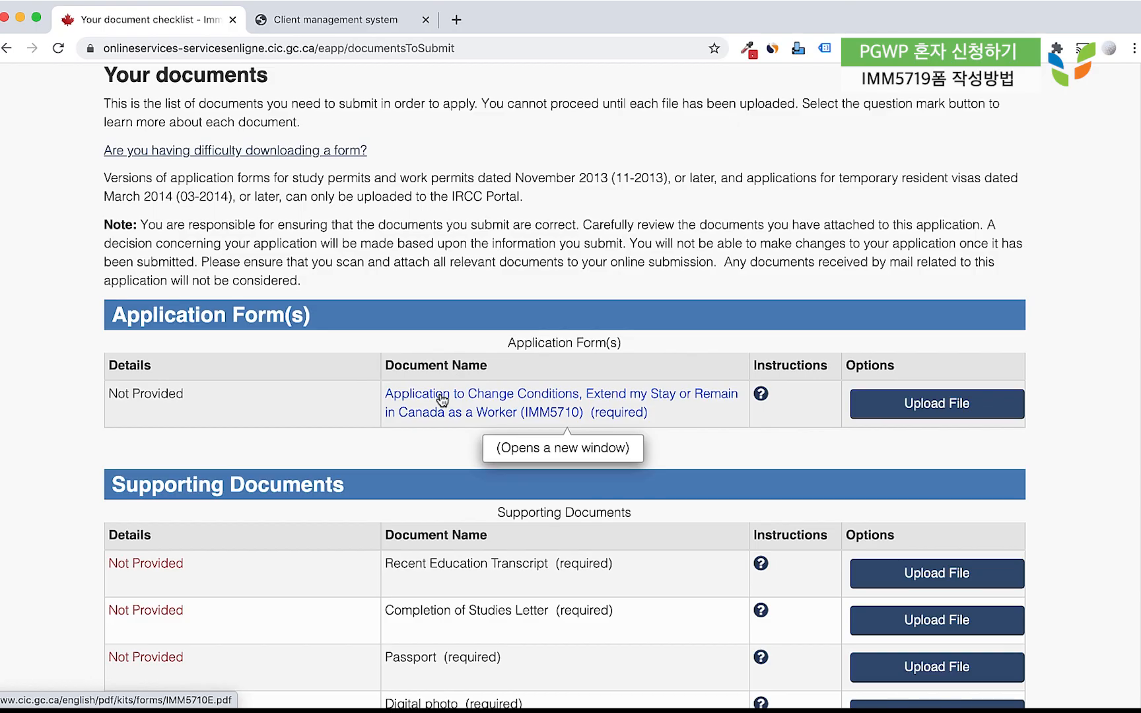
# Open the IMM5710 work-permit application PDF.
pyautogui.click(441, 399)
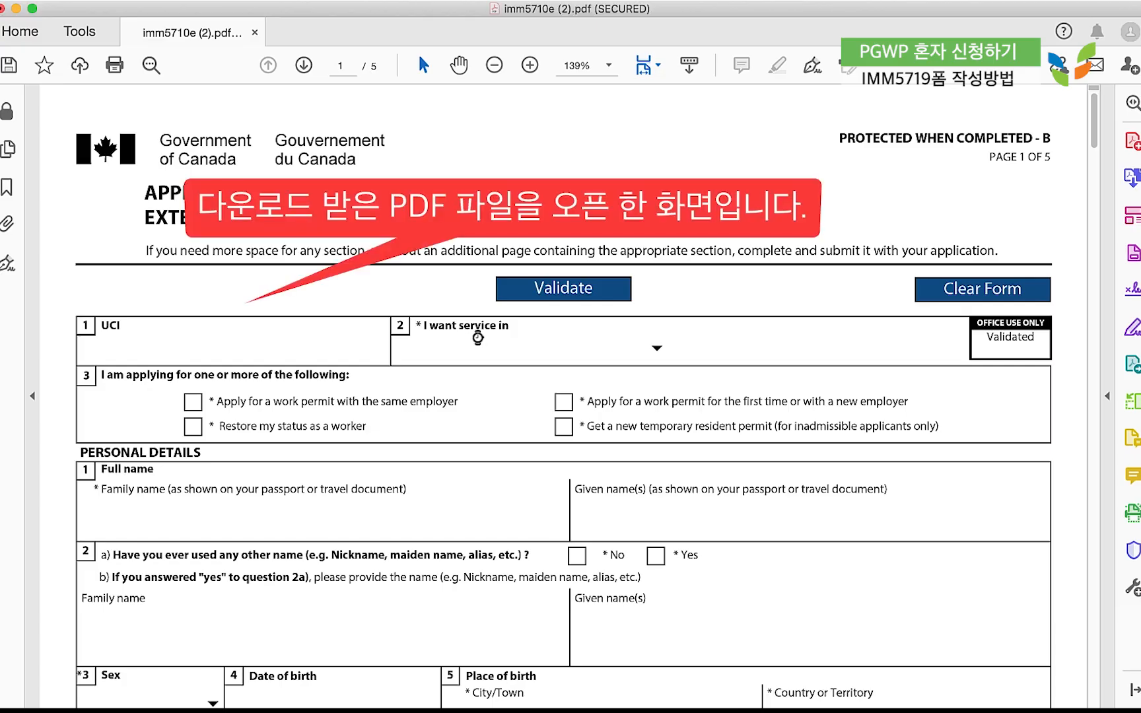
pyautogui.scroll(-3, 478, 338)
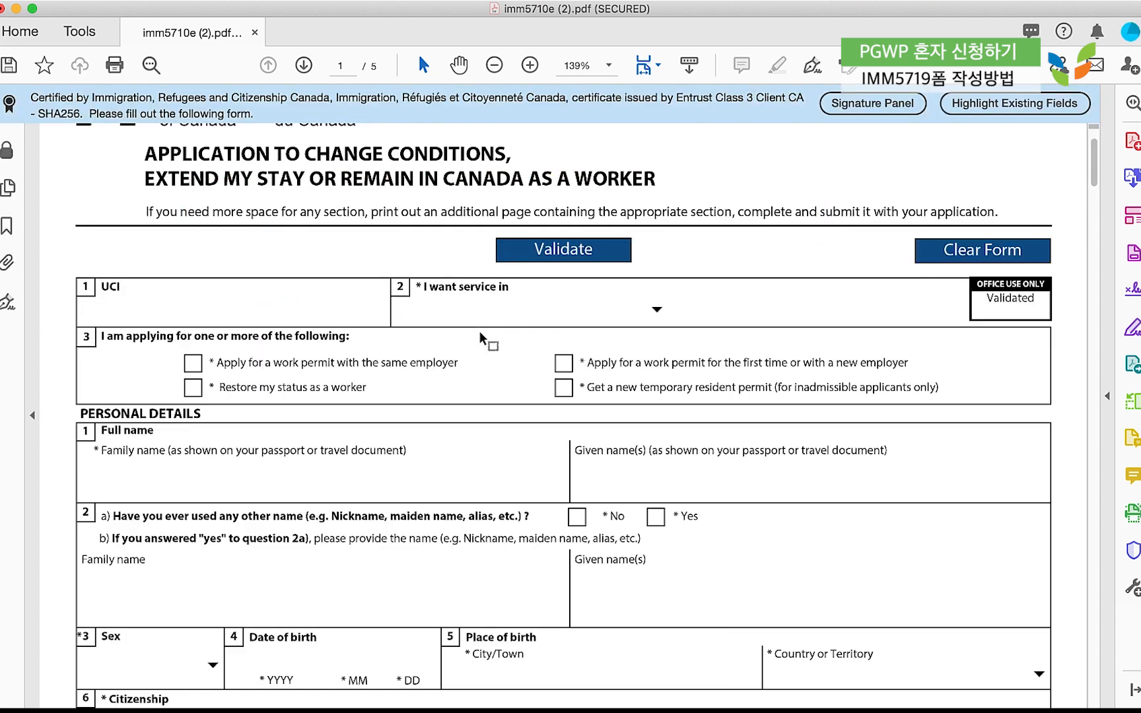
pyautogui.scroll(3, 480, 331)
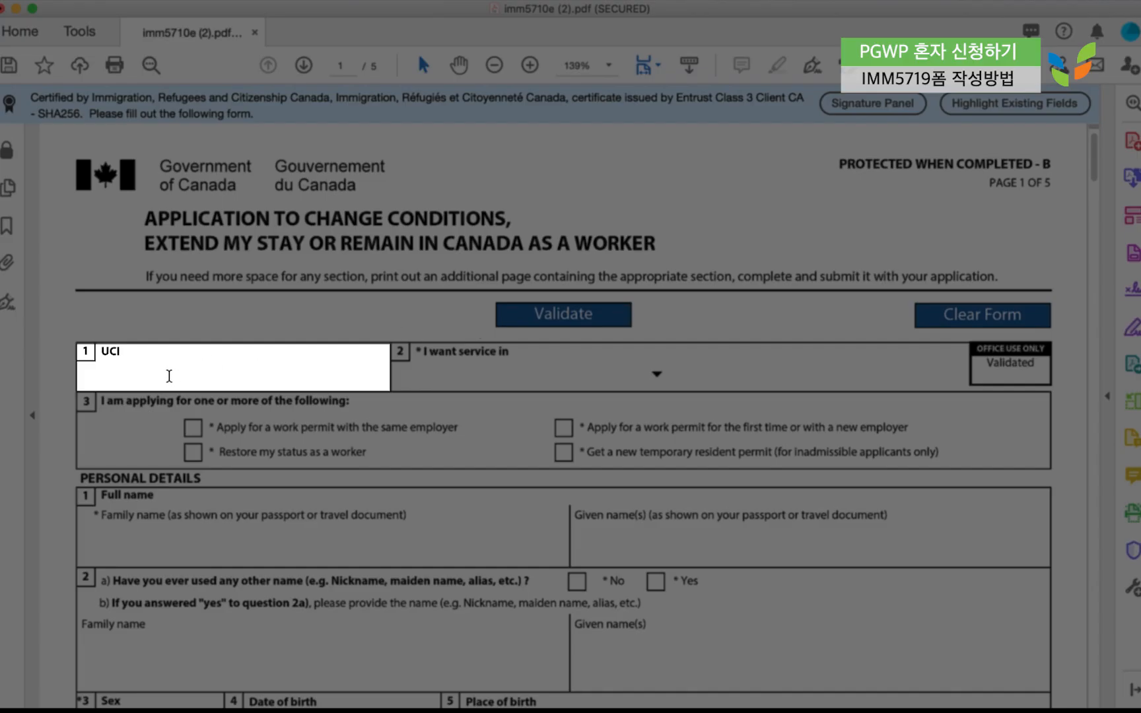
# Select English as the service language in question 2.
pyautogui.click(169, 375)
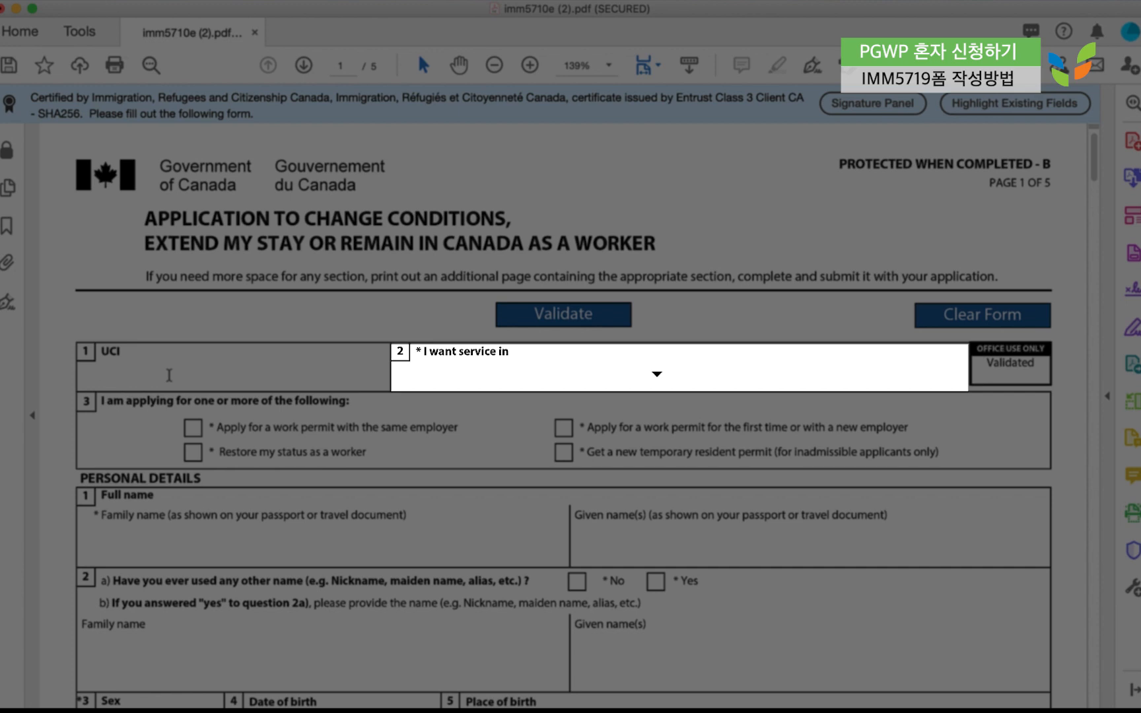
pyautogui.click(657, 373)
pyautogui.click(528, 415)
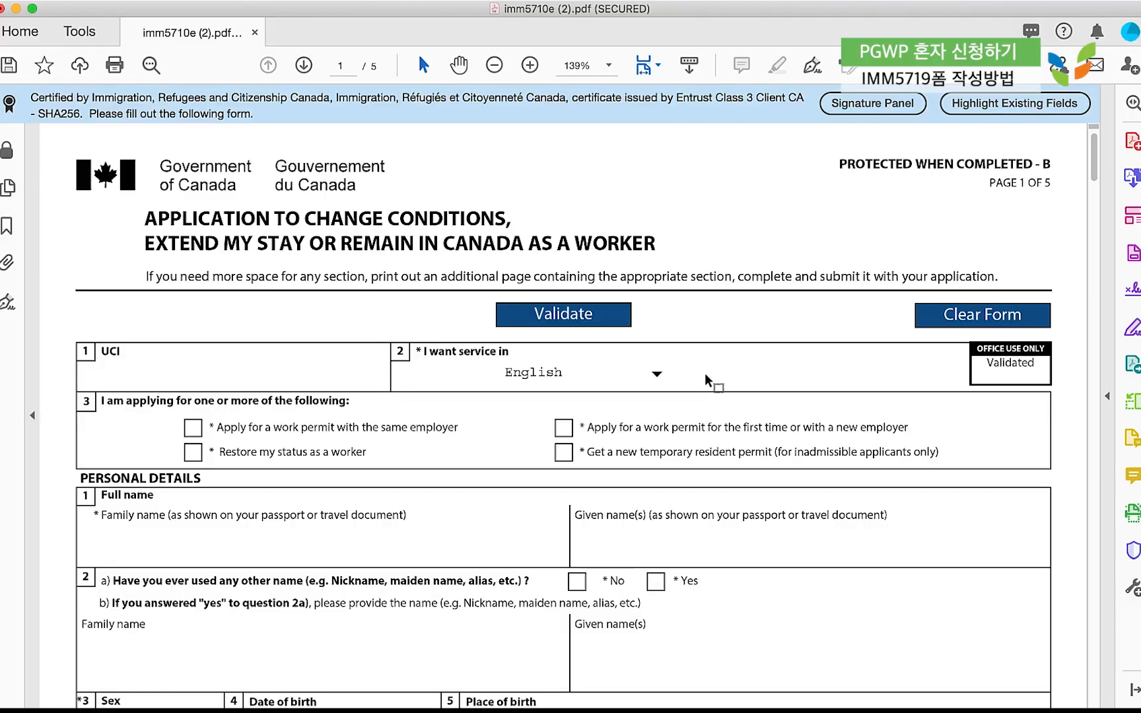
pyautogui.scroll(1, 265, 377)
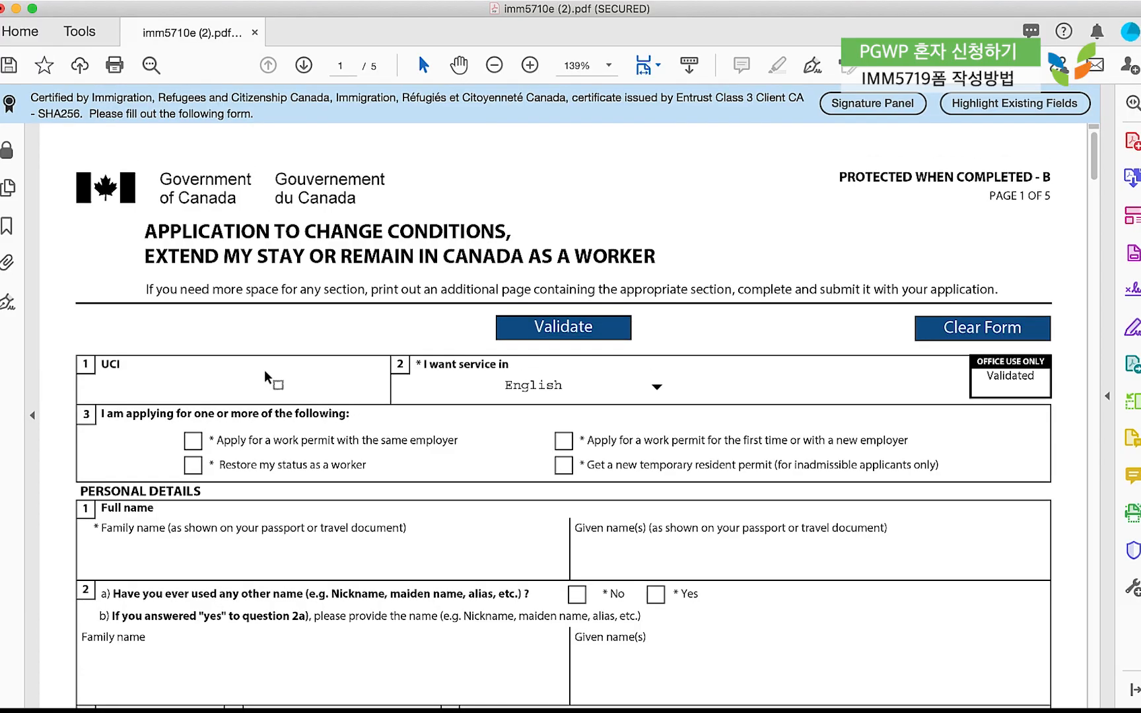
pyautogui.scroll(-5, 264, 369)
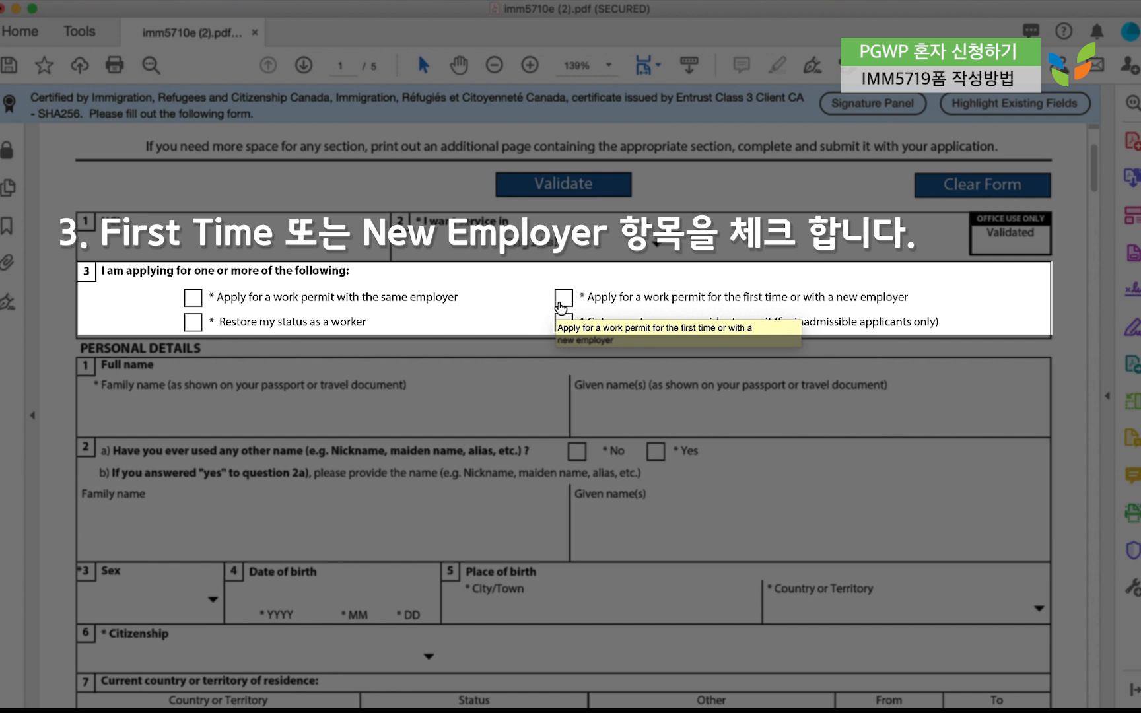
# Tick the box for a first-time or new-employer work permit application.
pyautogui.click(560, 304)
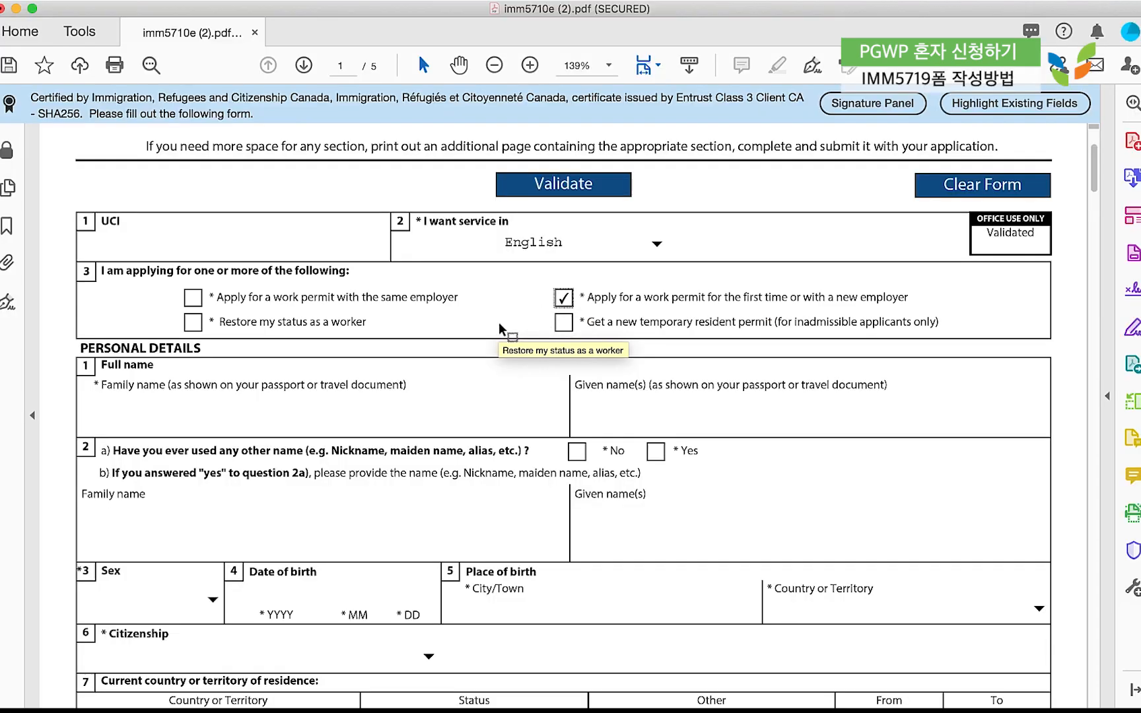
pyautogui.scroll(-3, 483, 313)
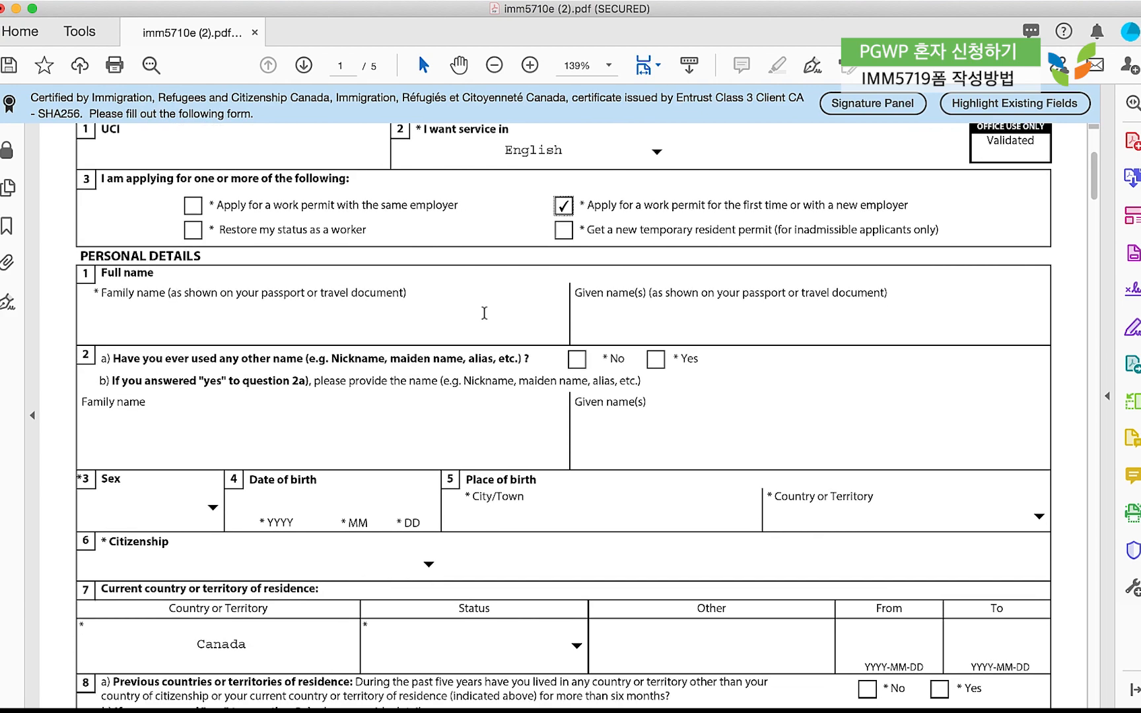
pyautogui.scroll(-2, 484, 313)
pyautogui.scroll(2, 484, 313)
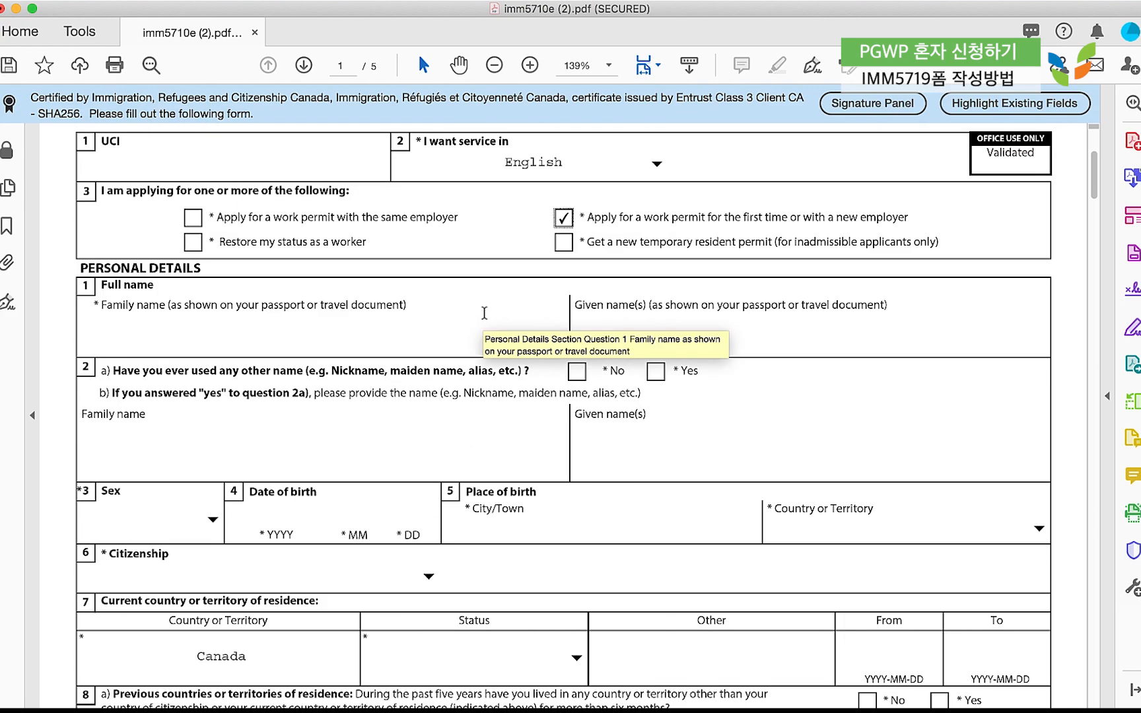
pyautogui.scroll(-1, 483, 313)
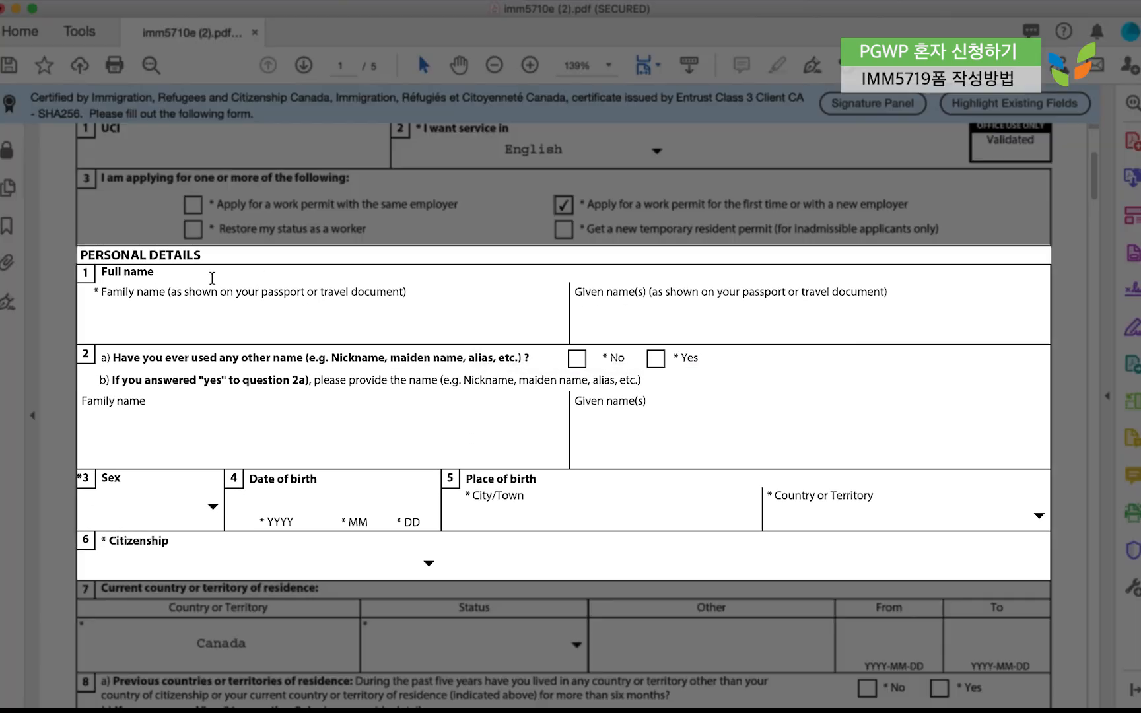
# Enter the applicant's family and given names, answer No to 2a, and choose Female.
pyautogui.click(196, 320)
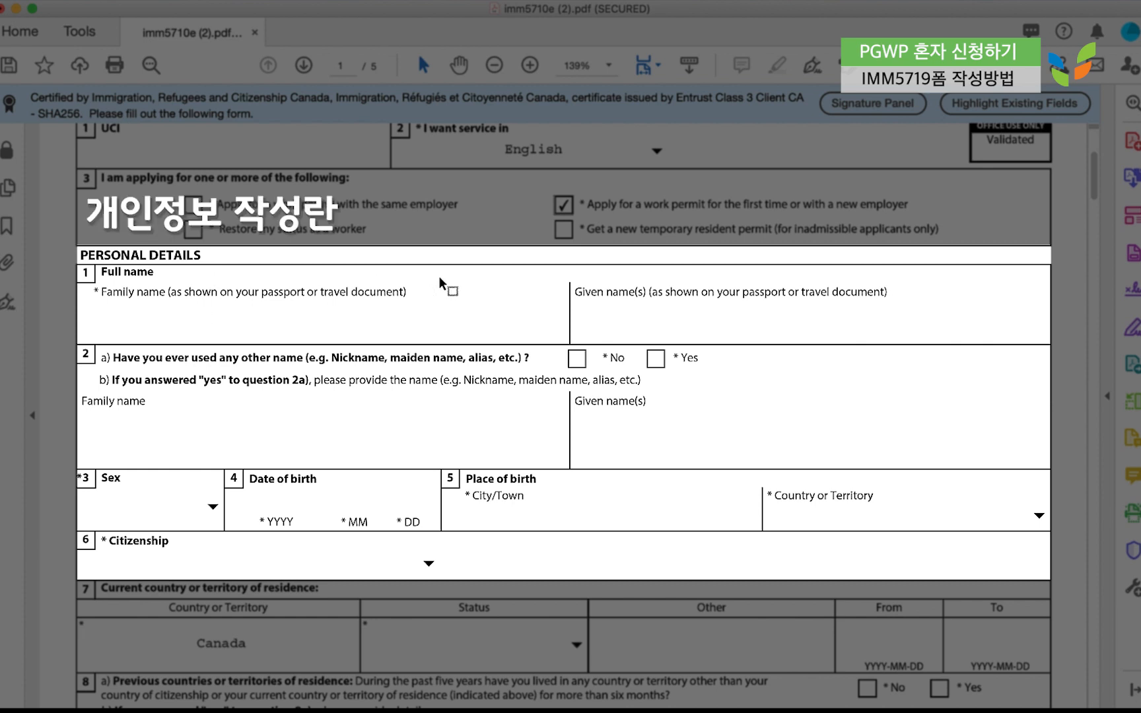
pyautogui.click(617, 311)
pyautogui.click(154, 440)
pyautogui.click(576, 359)
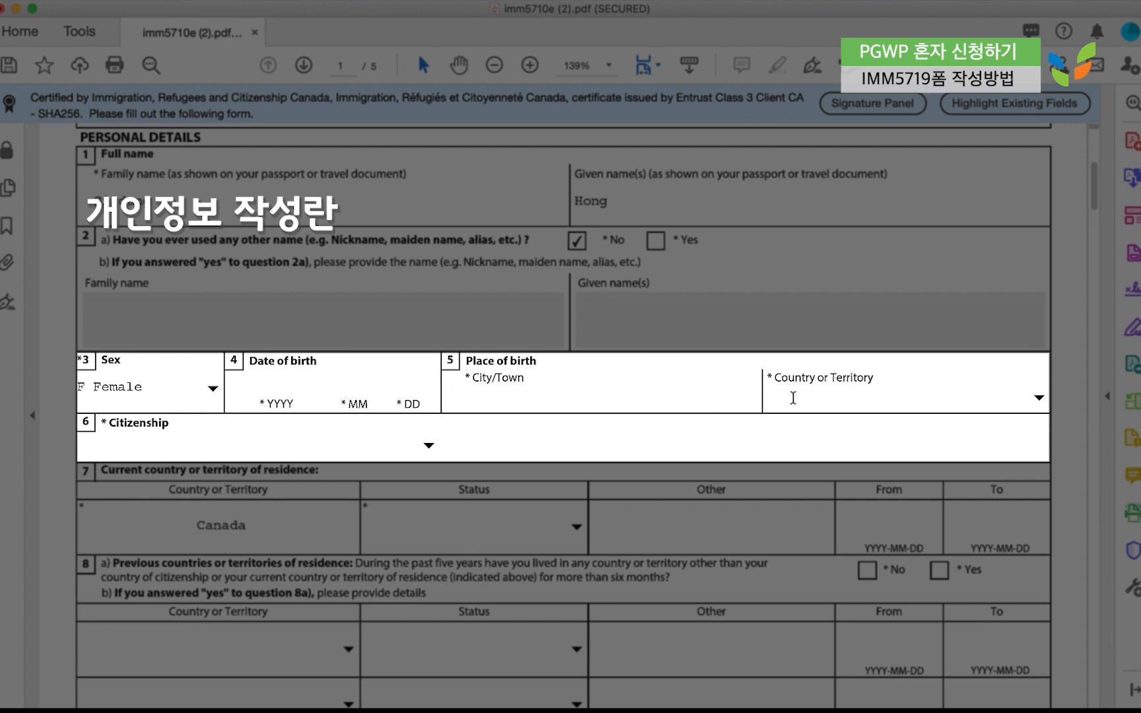
pyautogui.click(1038, 397)
pyautogui.scroll(-3, 893, 488)
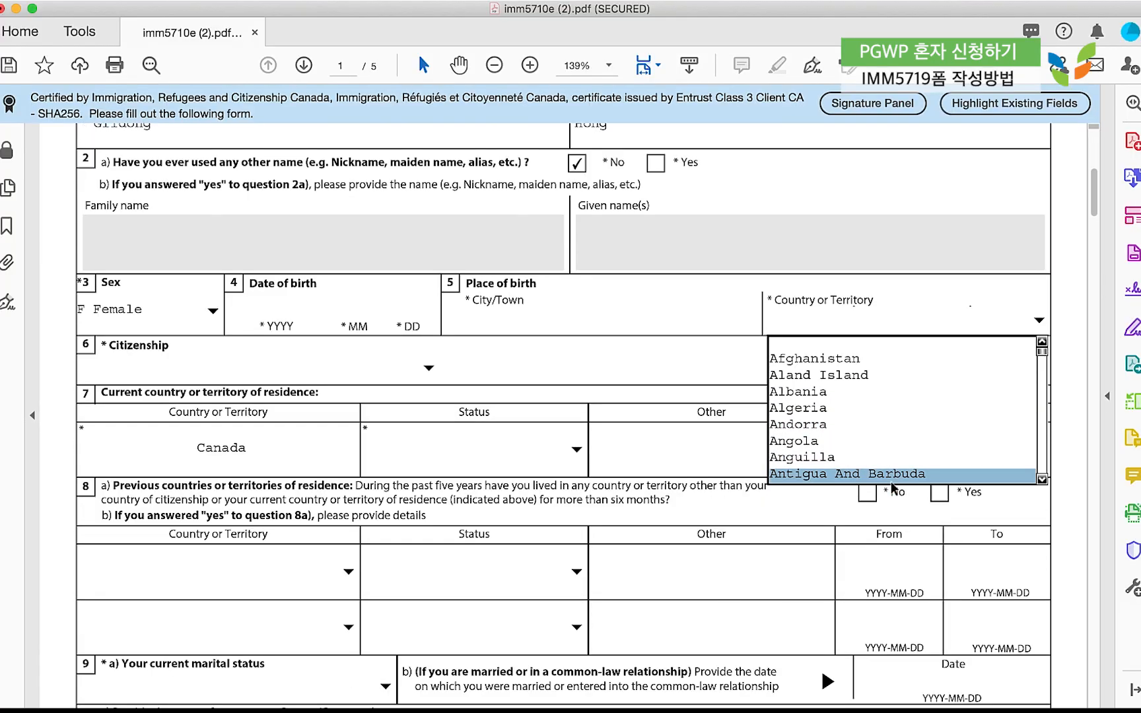
pyautogui.scroll(1, 859, 429)
pyautogui.click(572, 396)
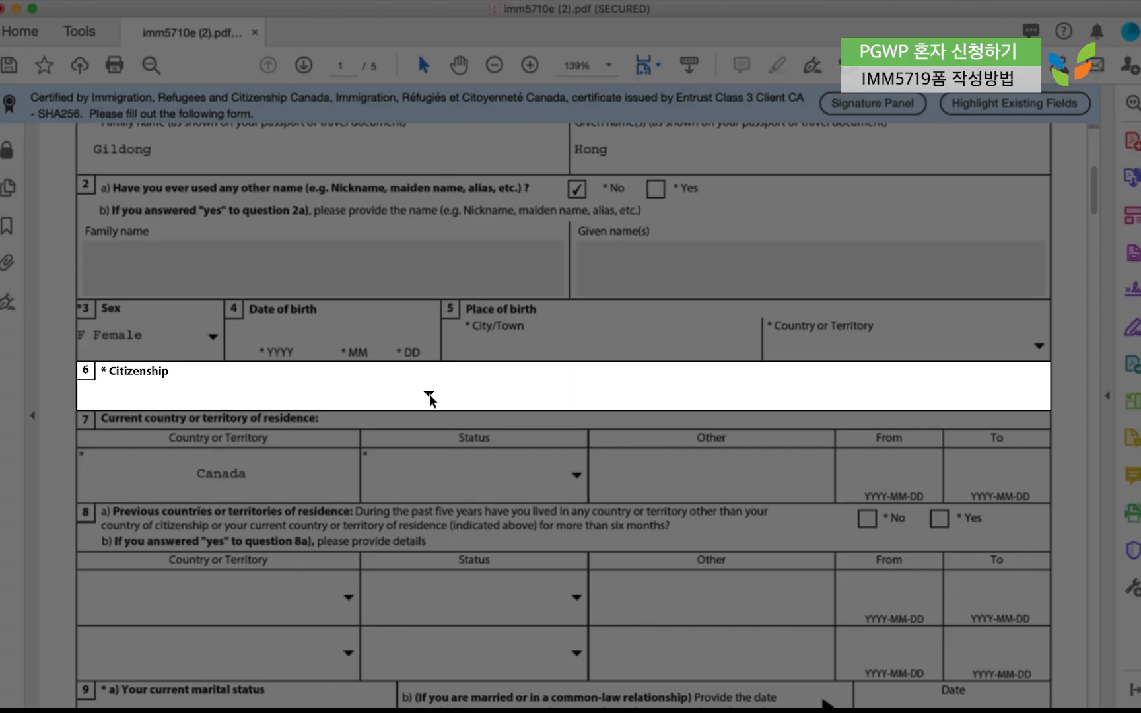
pyautogui.click(428, 394)
pyautogui.scroll(2, 367, 443)
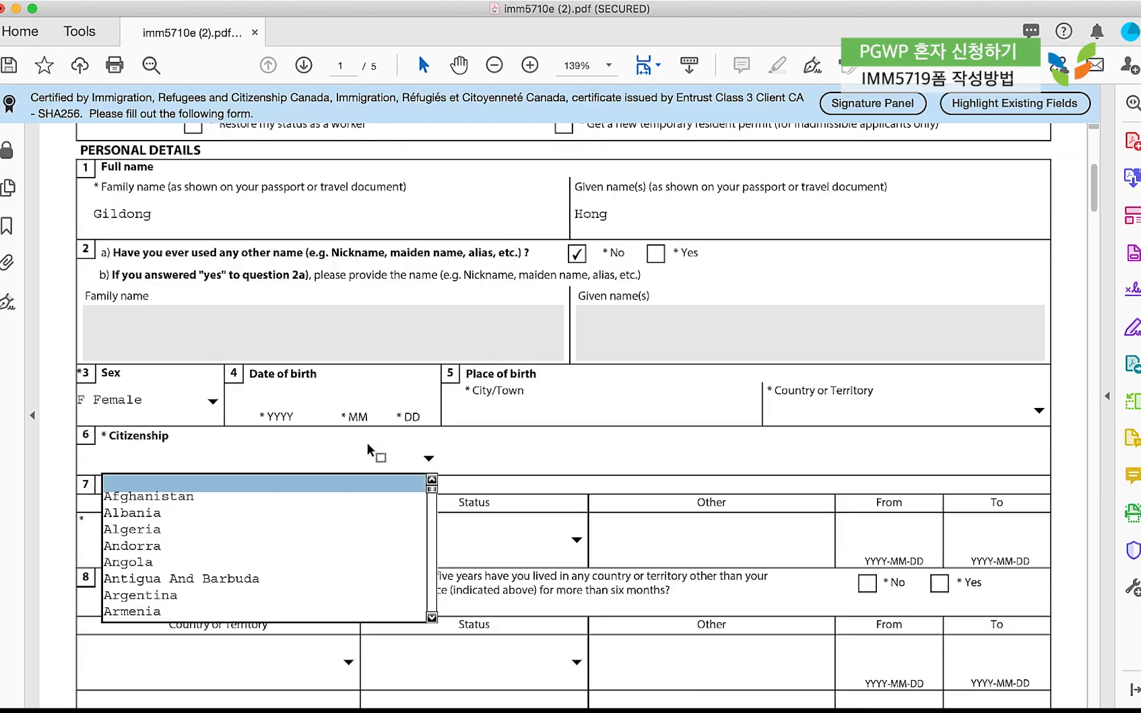
pyautogui.scroll(-3, 340, 495)
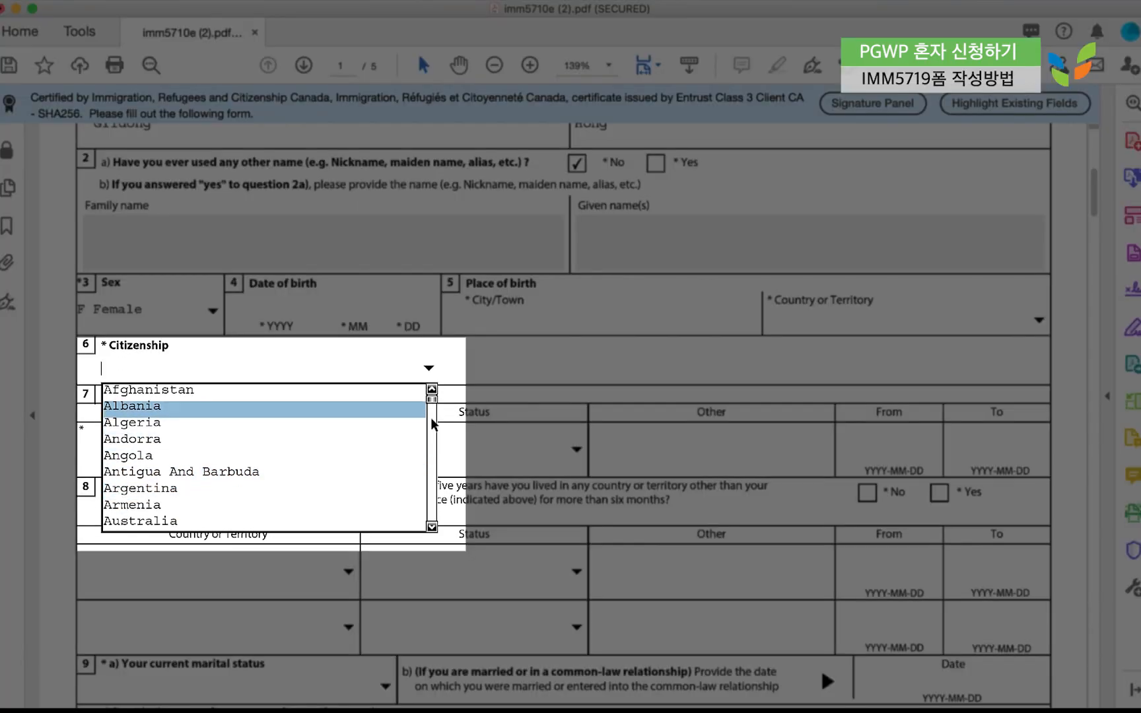
pyautogui.scroll(-20, 433, 422)
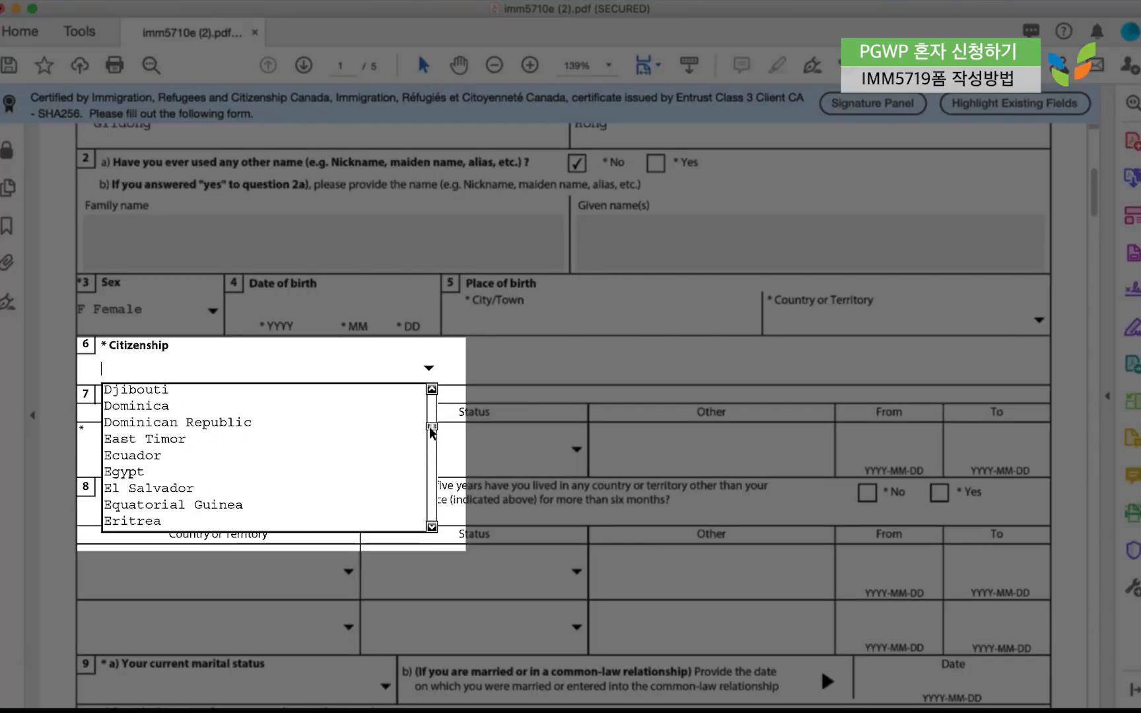
pyautogui.click(480, 385)
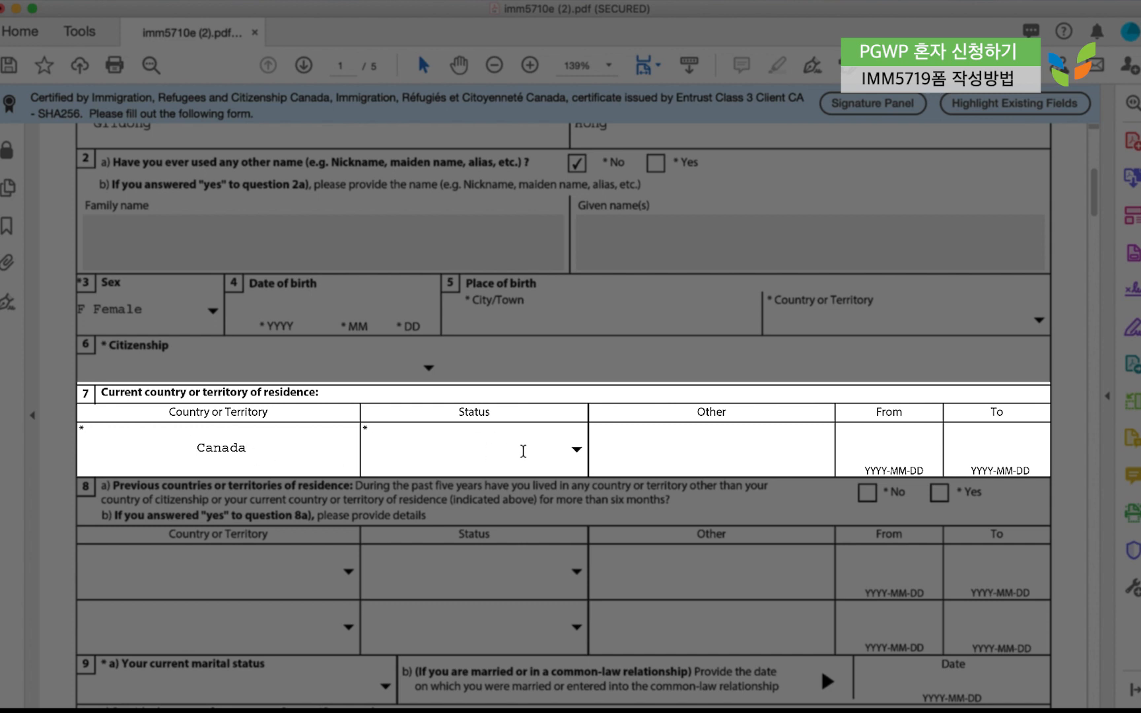
# Set the question 7 status in Canada to Student, leaving the From and To dates blank.
pyautogui.click(576, 450)
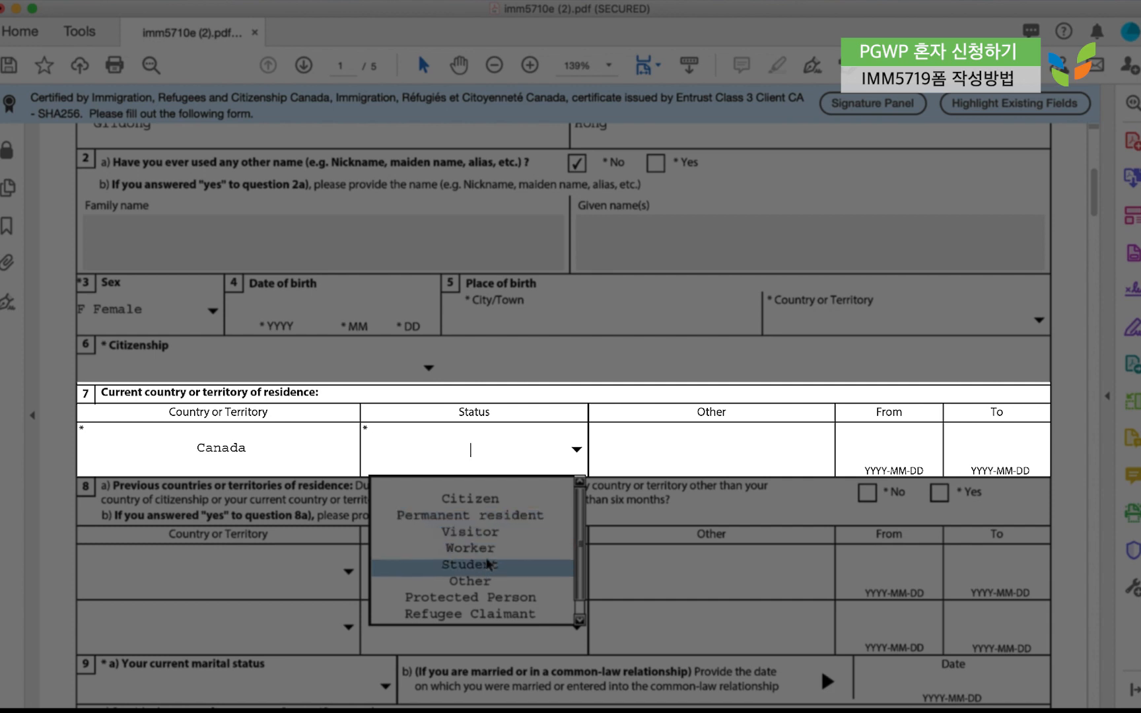
pyautogui.click(470, 564)
pyautogui.click(697, 468)
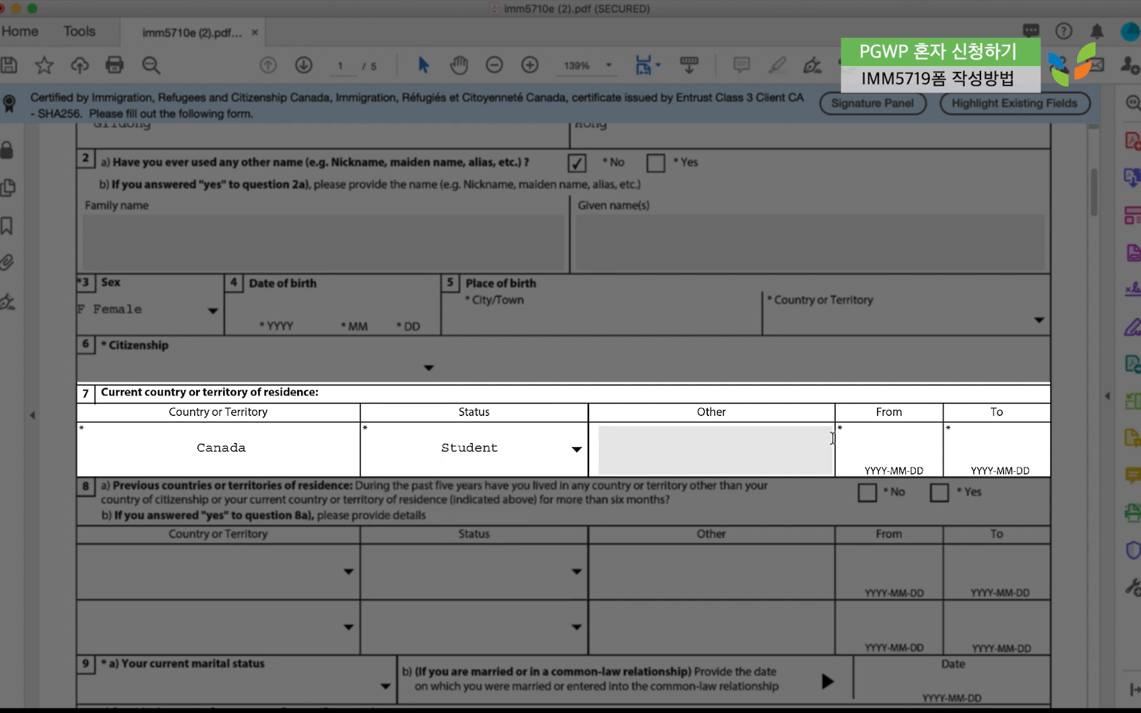
pyautogui.click(859, 443)
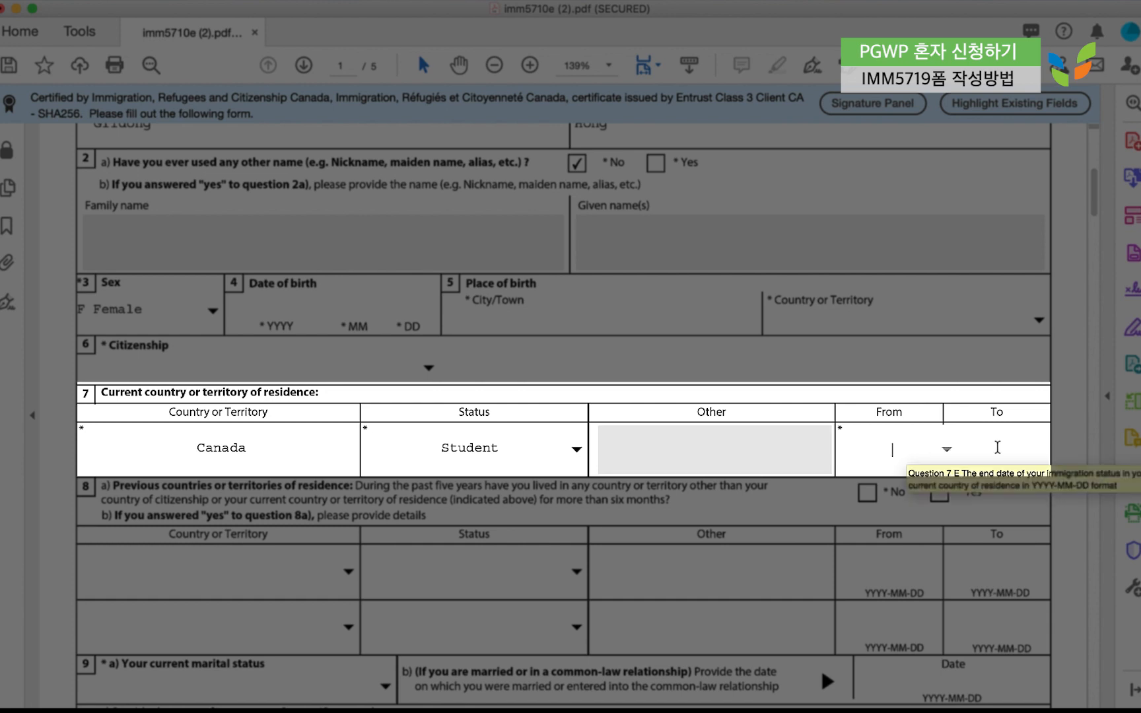
pyautogui.click(998, 448)
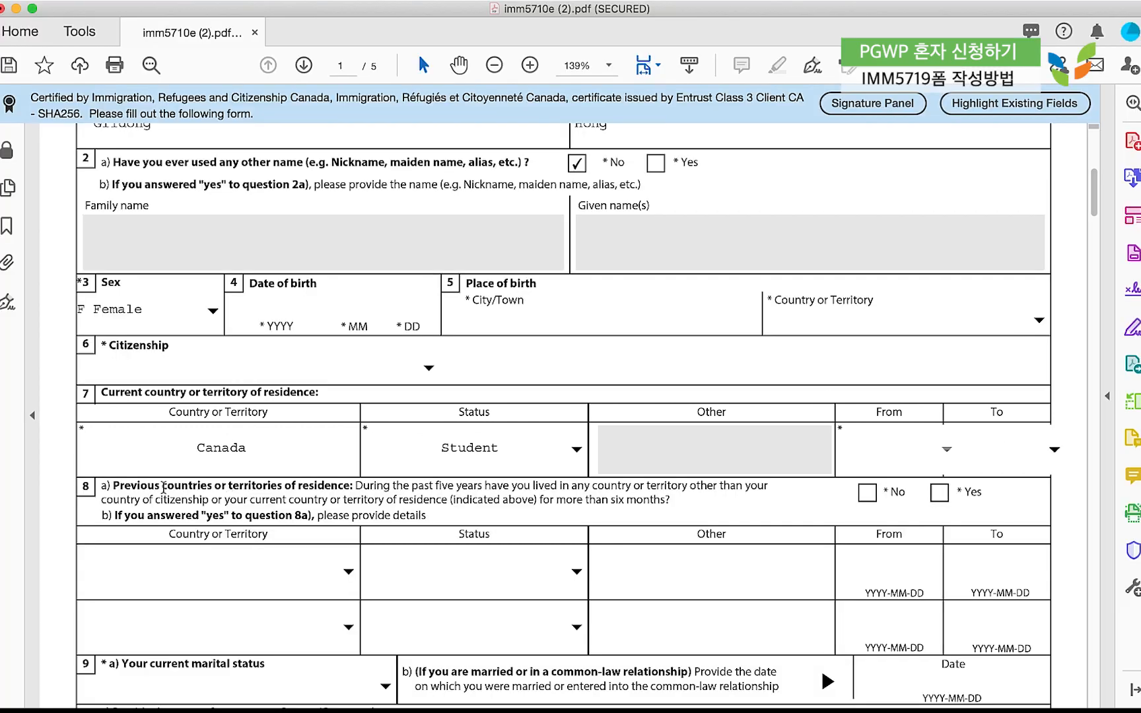
pyautogui.click(816, 508)
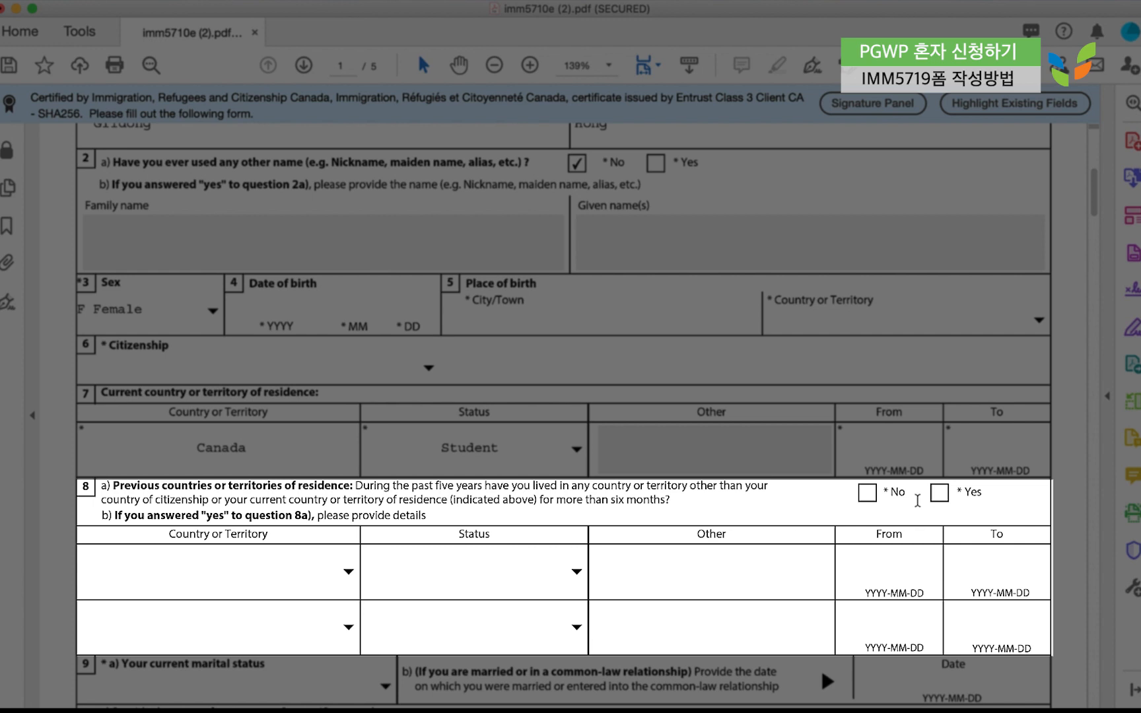
# Answer No to question 8a on previous countries of residence, then scroll to question 9.
pyautogui.click(869, 492)
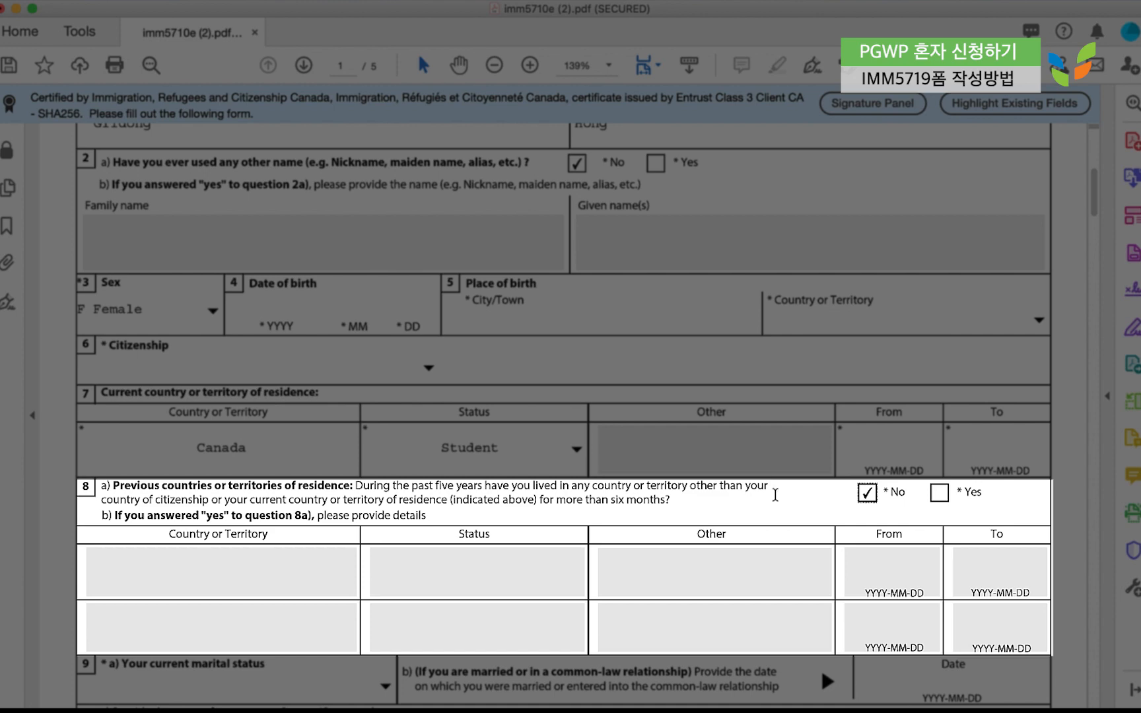
pyautogui.scroll(-5, 779, 495)
pyautogui.scroll(-2, 775, 495)
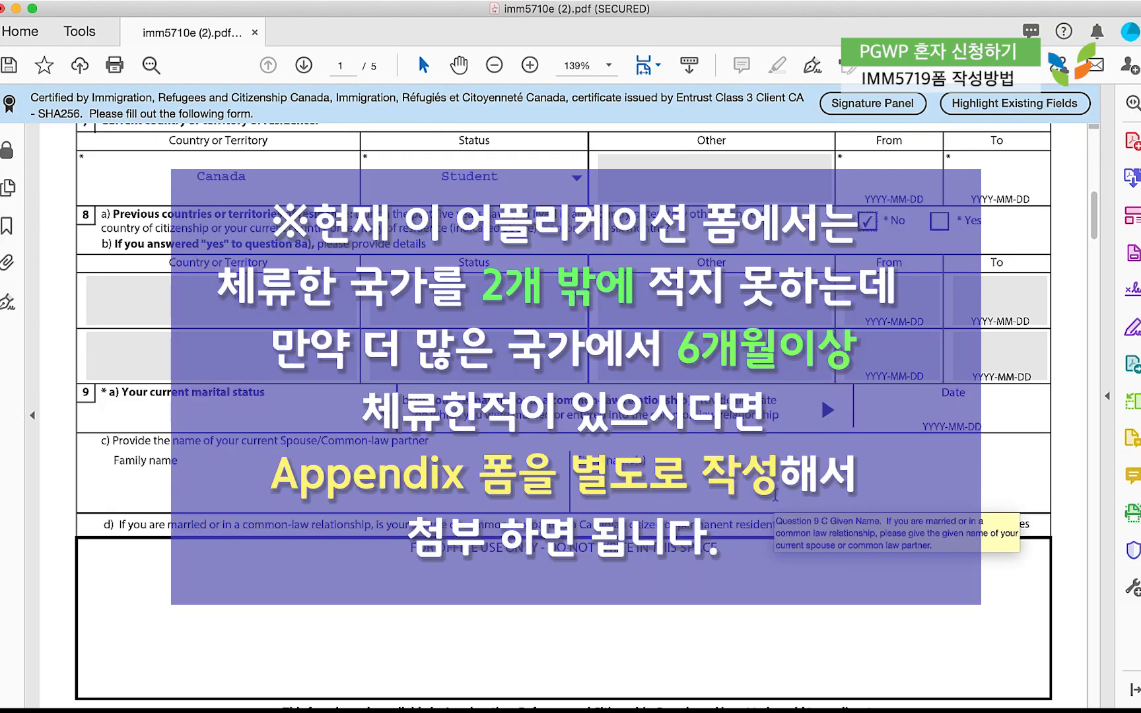
pyautogui.scroll(-1, 775, 494)
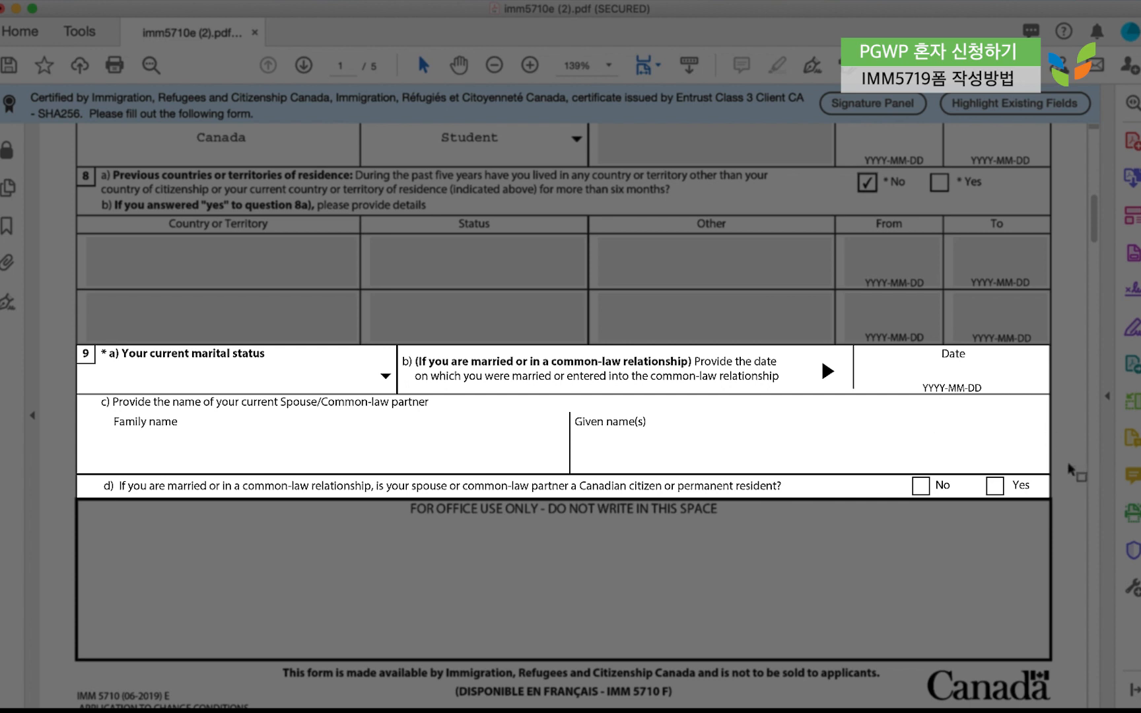
# Answer No to question 9d, then scroll down to page 2's Language section.
pyautogui.moveTo(1101, 699)
pyautogui.click(921, 487)
pyautogui.click(994, 485)
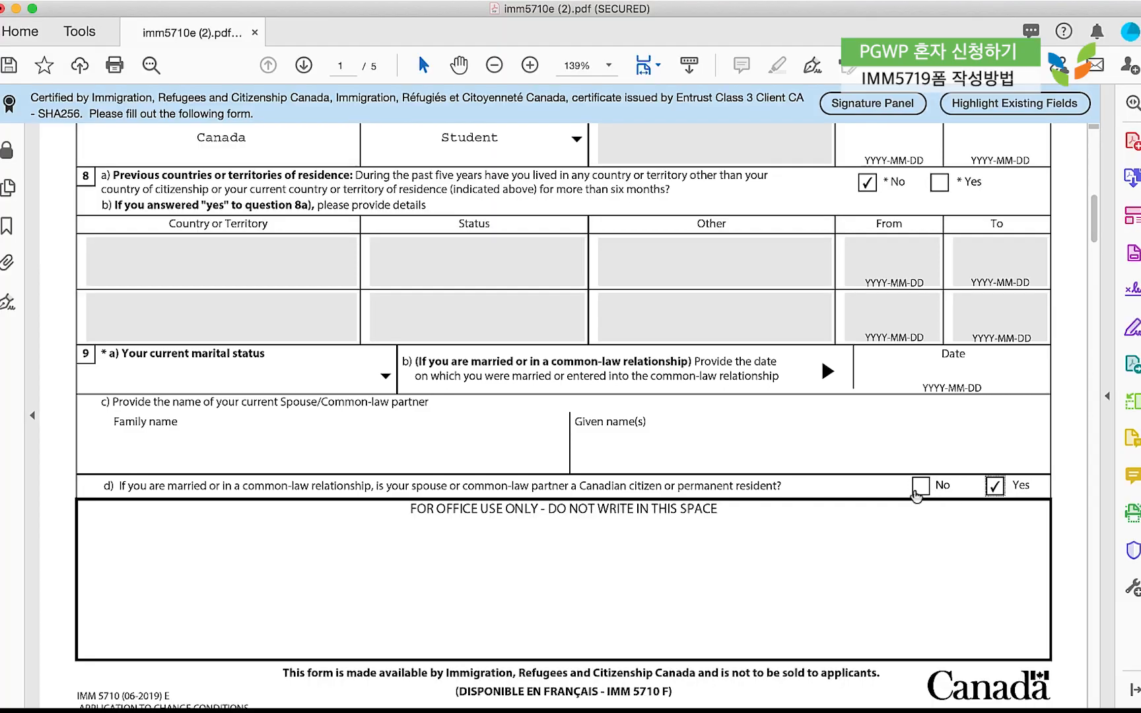
pyautogui.click(920, 487)
pyautogui.scroll(-6, 878, 502)
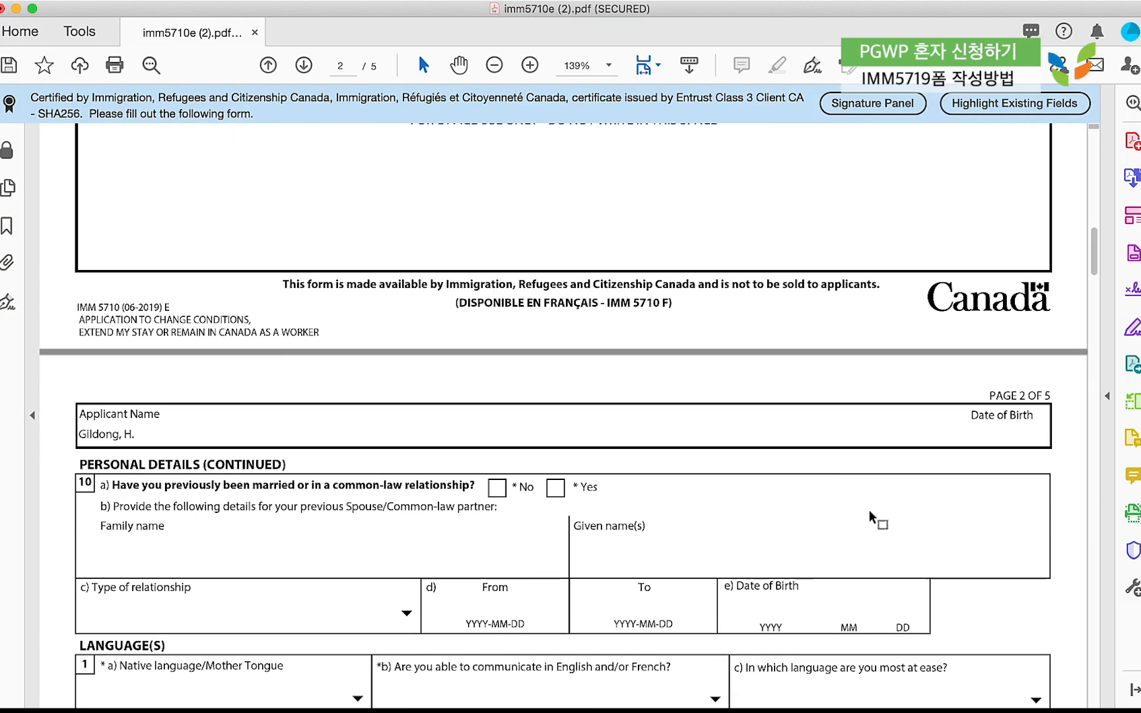
pyautogui.scroll(-4, 870, 517)
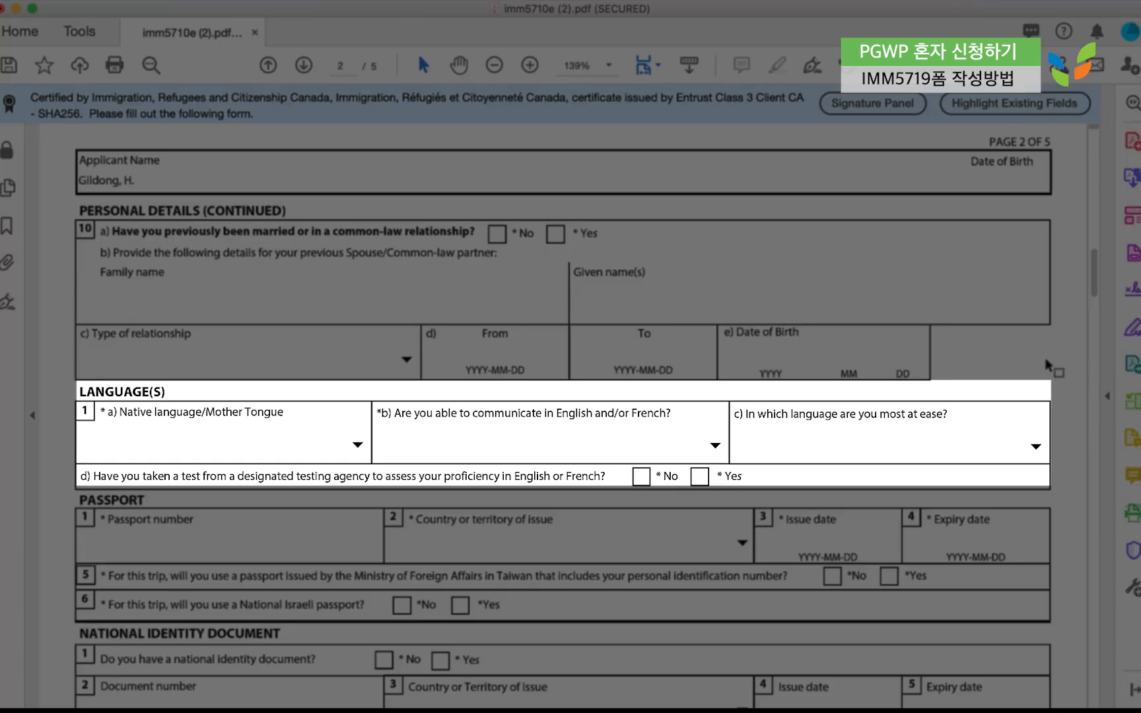
# Set the native language to Korean.
pyautogui.click(357, 444)
pyautogui.press('o')
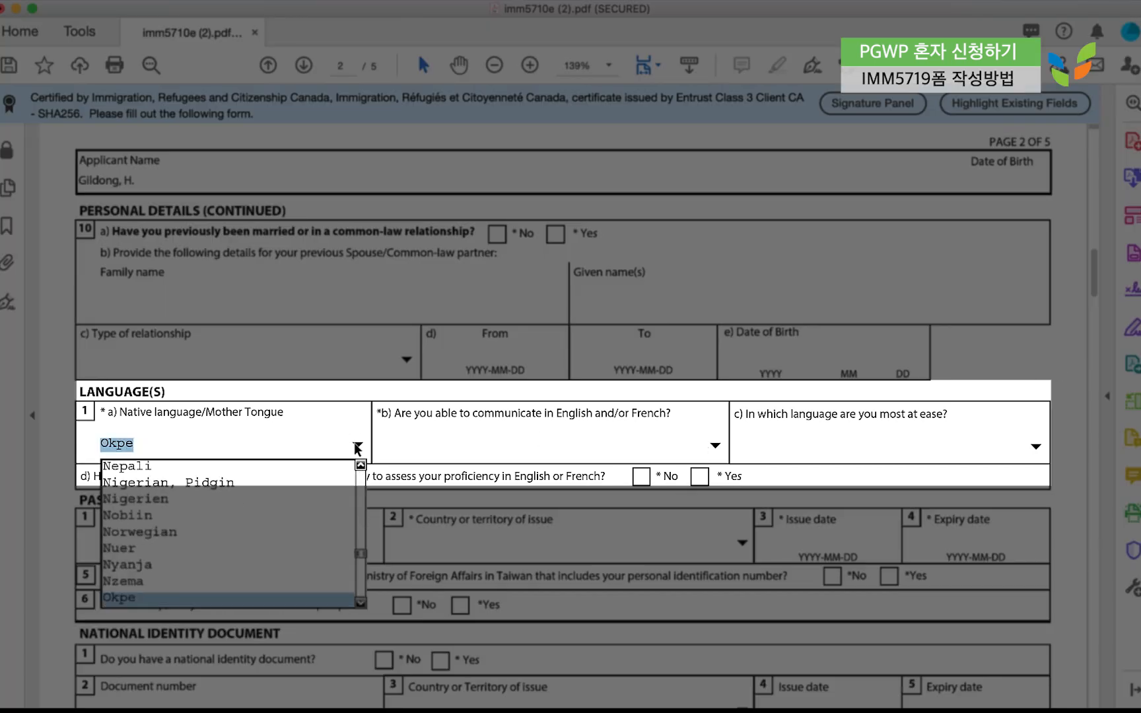
pyautogui.press('Down')
pyautogui.press('Down')
pyautogui.press('Down')
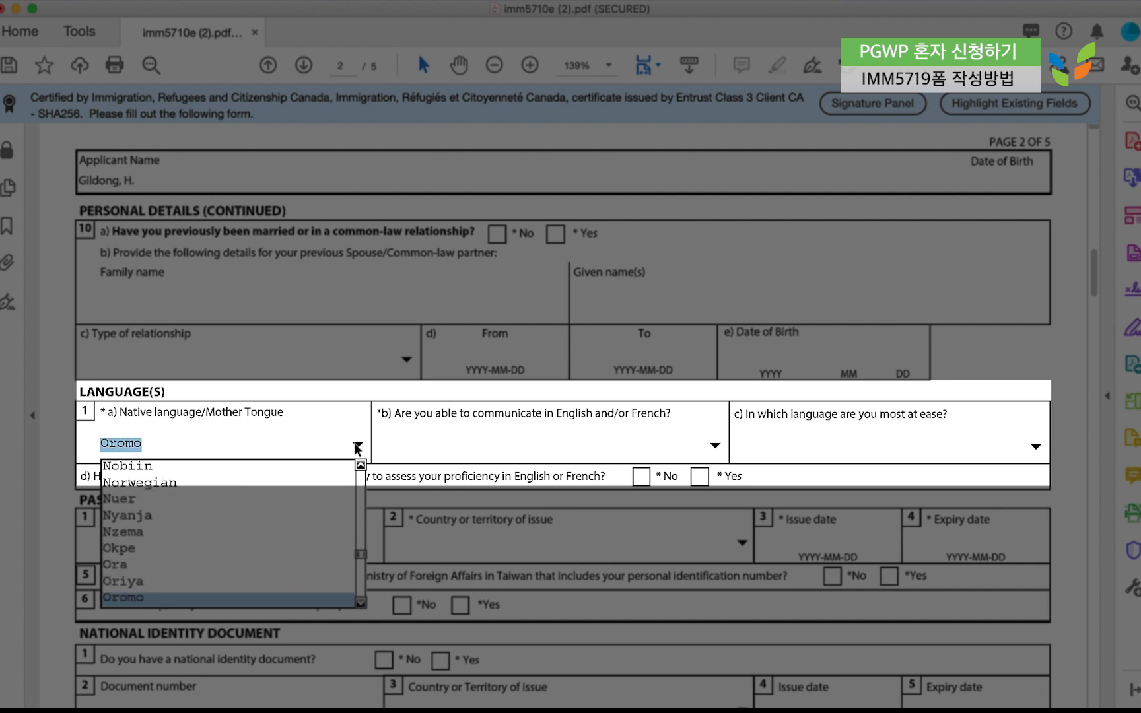
pyautogui.press('k')
pyautogui.press('Down')
pyautogui.press('Down')
pyautogui.press('Down')
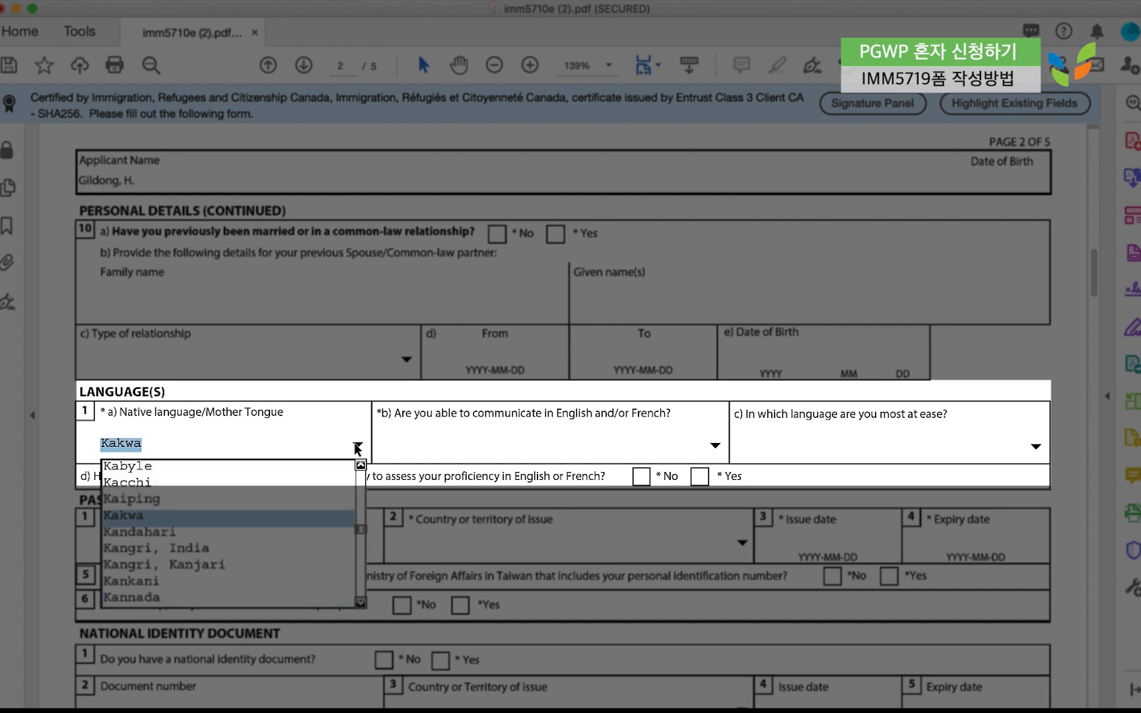
pyautogui.press('Down')
pyautogui.press('Down')
pyautogui.press('Down')
pyautogui.press('Down')
pyautogui.press('Down')
pyautogui.press('Down')
pyautogui.press('Down')
pyautogui.press('Down')
pyautogui.press('Down')
pyautogui.press('Down')
pyautogui.press('Down')
pyautogui.press('Down')
pyautogui.press('Down')
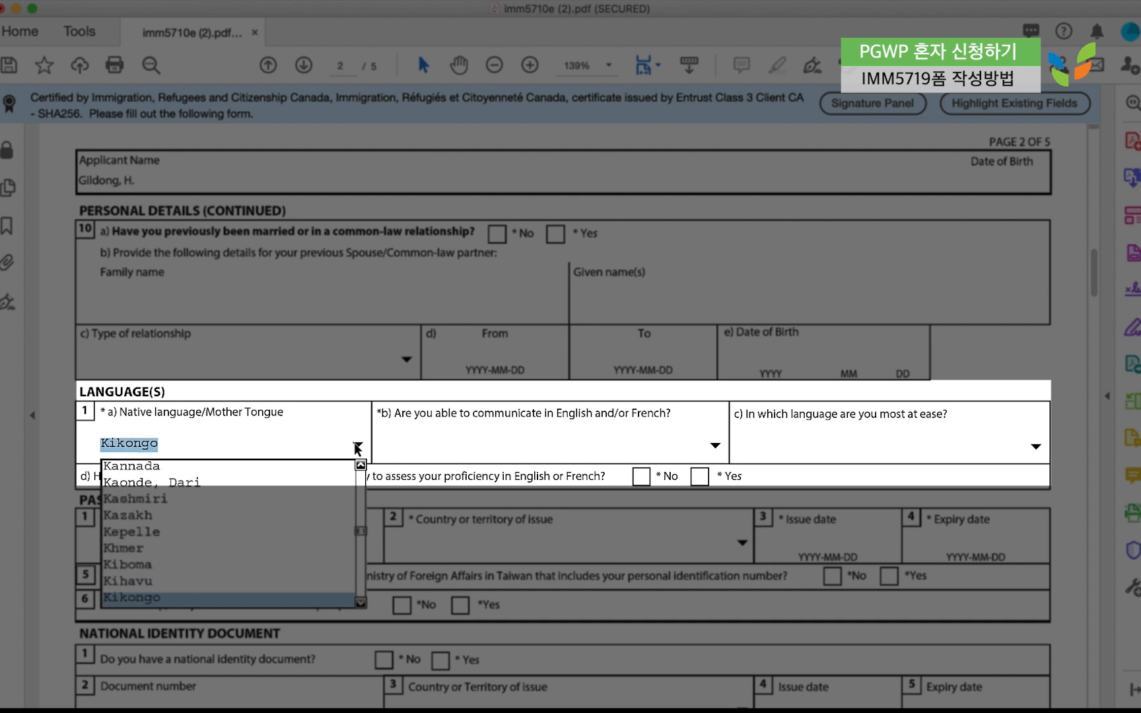
pyautogui.press('Down')
pyautogui.press('Down')
pyautogui.press('Down')
pyautogui.press('Down')
pyautogui.press('Down')
pyautogui.press('Down')
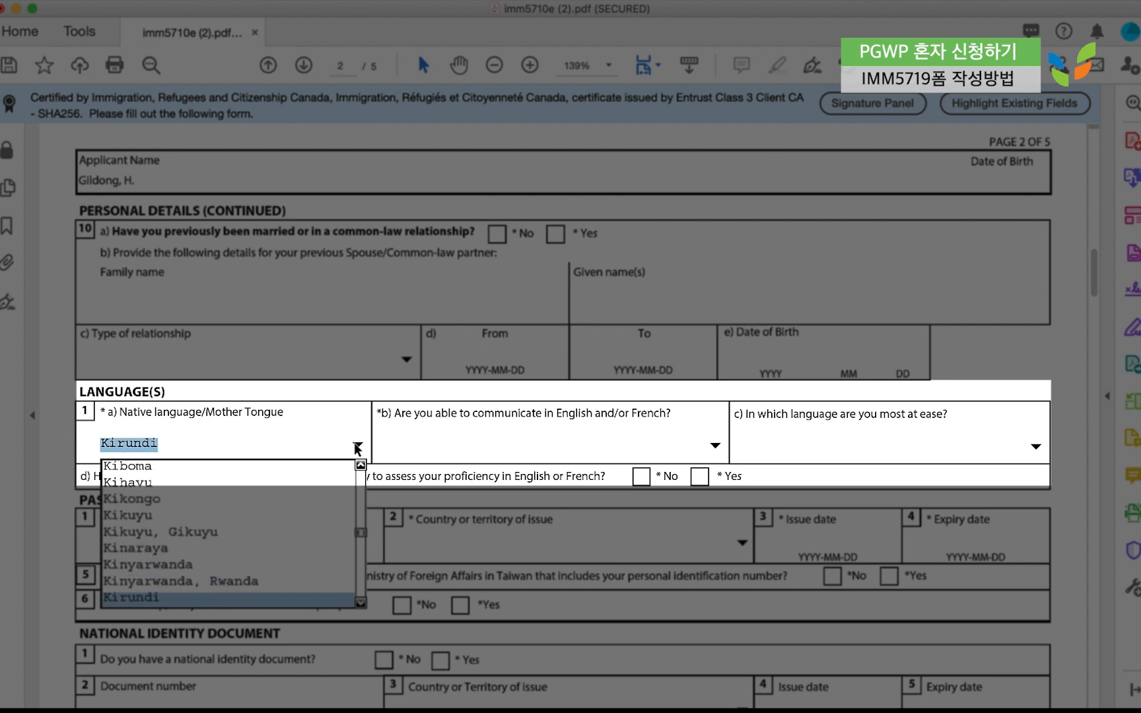
pyautogui.press('Down')
pyautogui.press('Down')
pyautogui.press('Down')
pyautogui.press('Down')
pyautogui.press('Down')
pyautogui.press('Down')
pyautogui.press('Down')
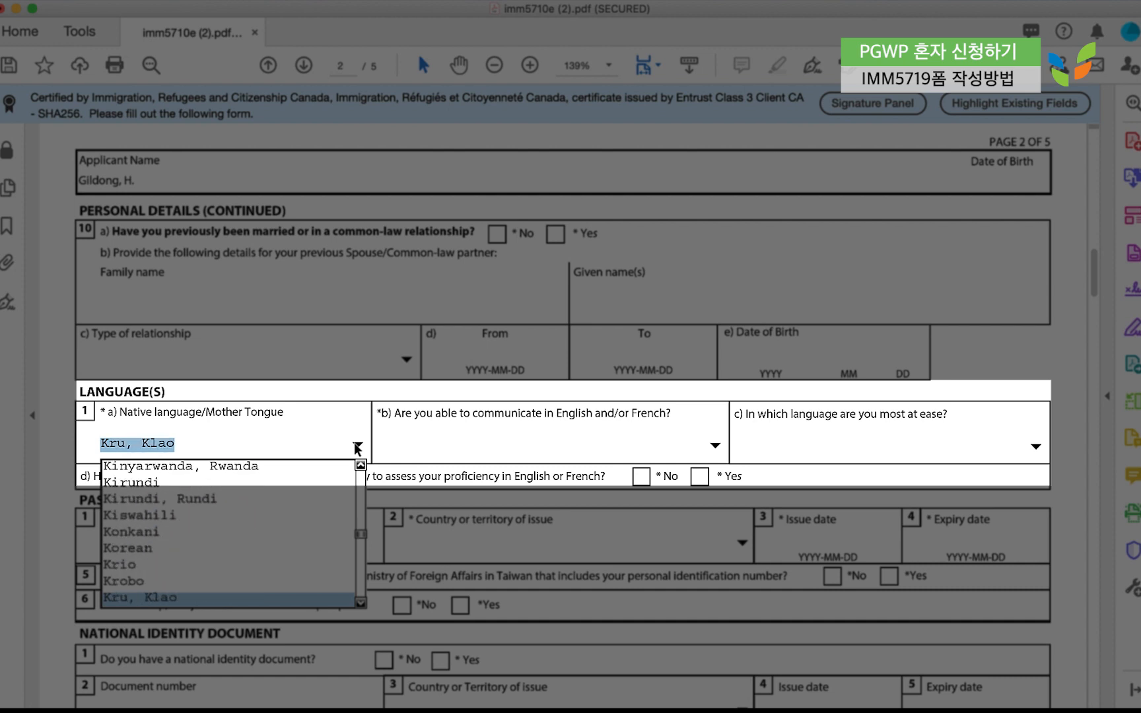
pyautogui.press('Down')
pyautogui.press('Down')
pyautogui.press('Down')
pyautogui.press('Up')
pyautogui.press('Up')
pyautogui.press('Up')
pyautogui.press('Up')
pyautogui.press('Up')
pyautogui.press('Up')
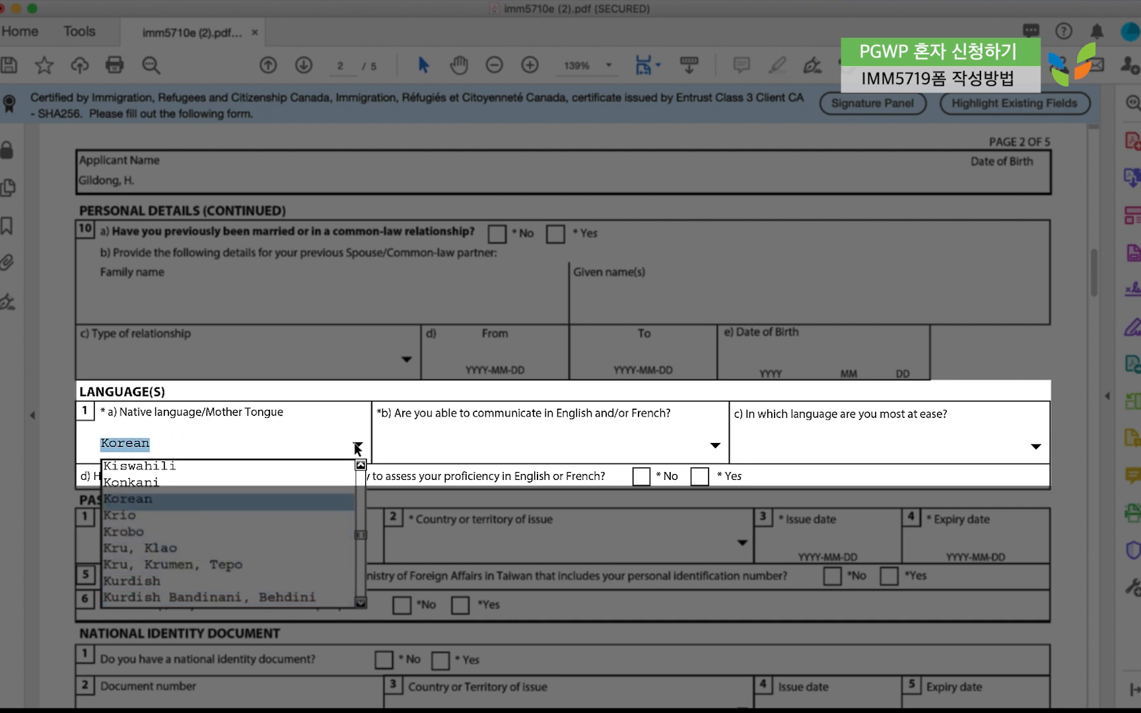
pyautogui.press('Return')
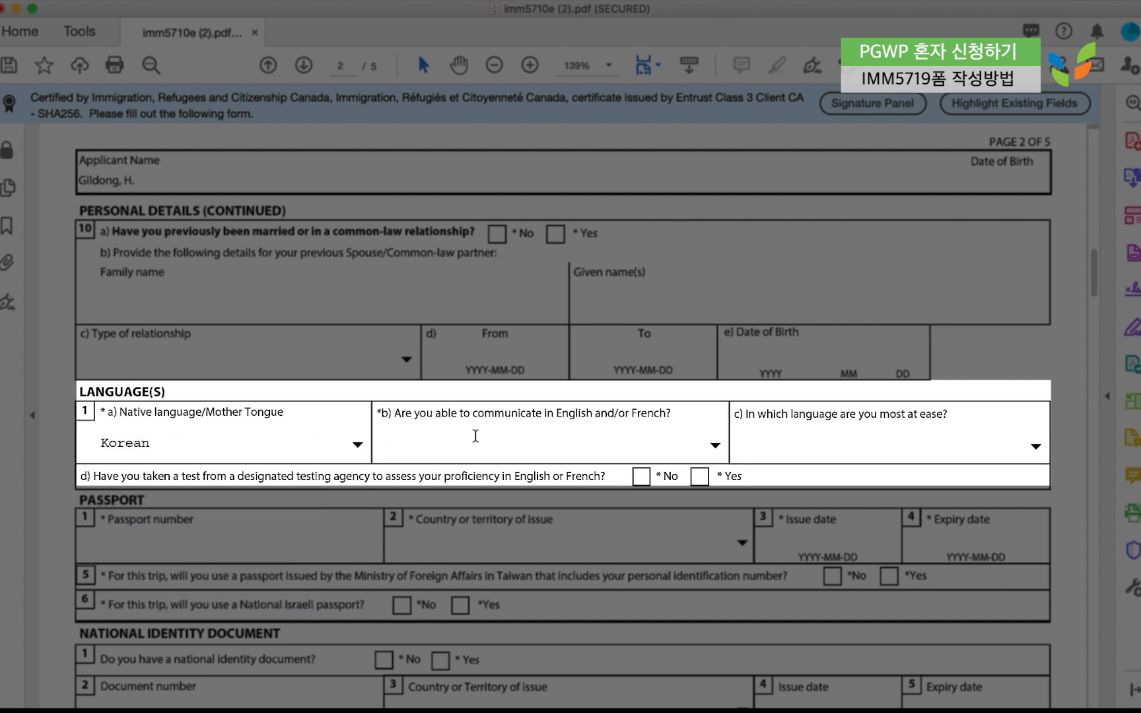
# Choose English as the communication language and answer No to the language-test question.
pyautogui.click(715, 448)
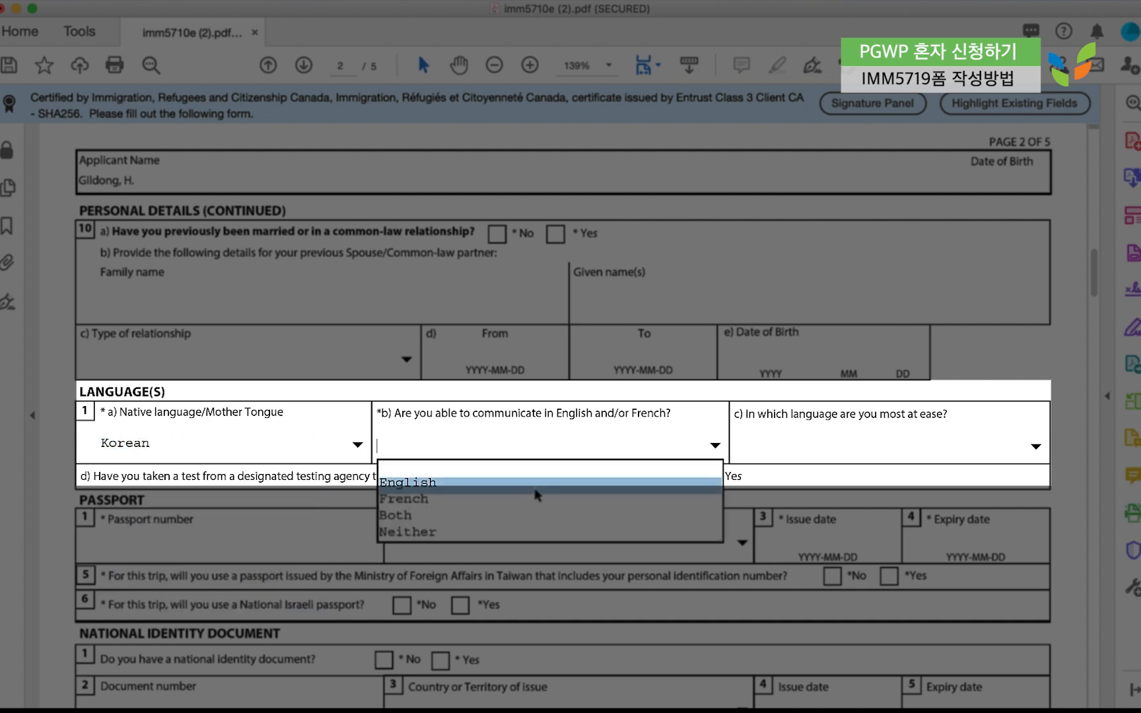
pyautogui.click(536, 494)
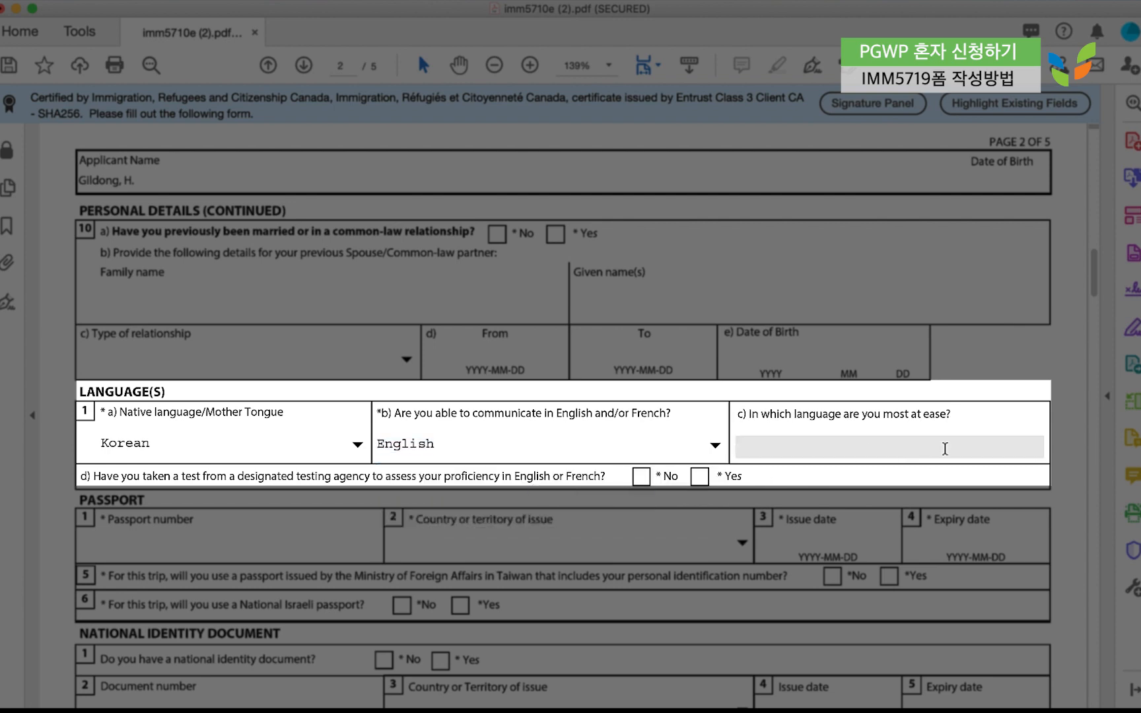
pyautogui.click(1010, 451)
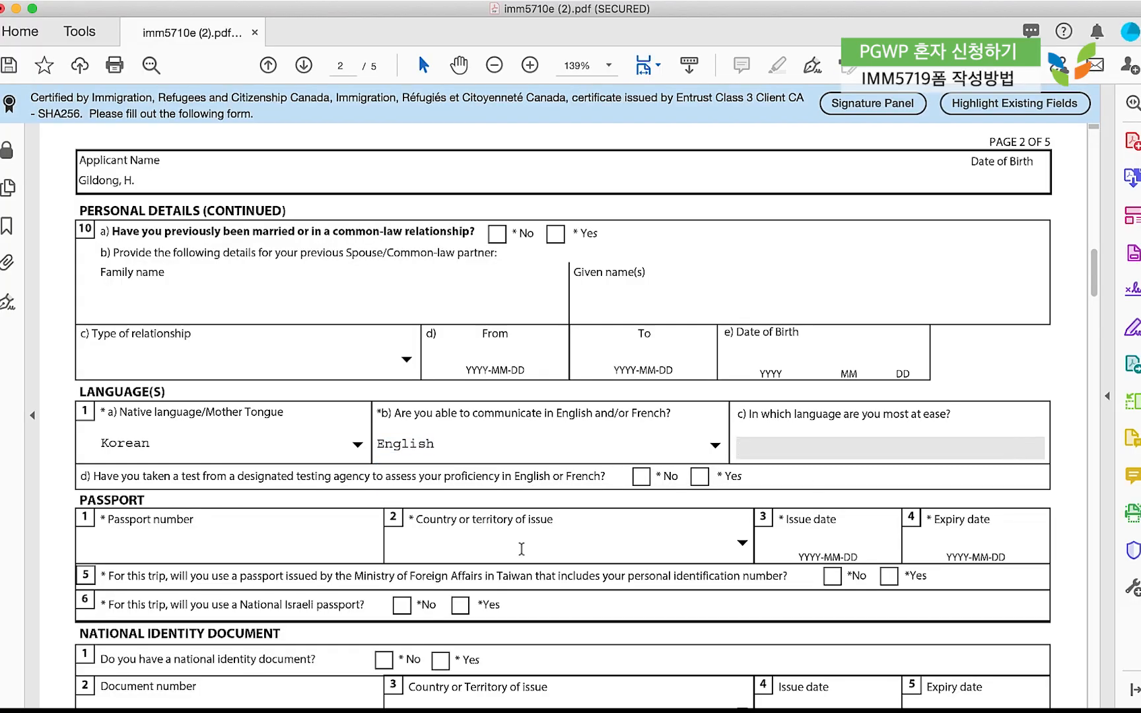
pyautogui.scroll(-3, 521, 549)
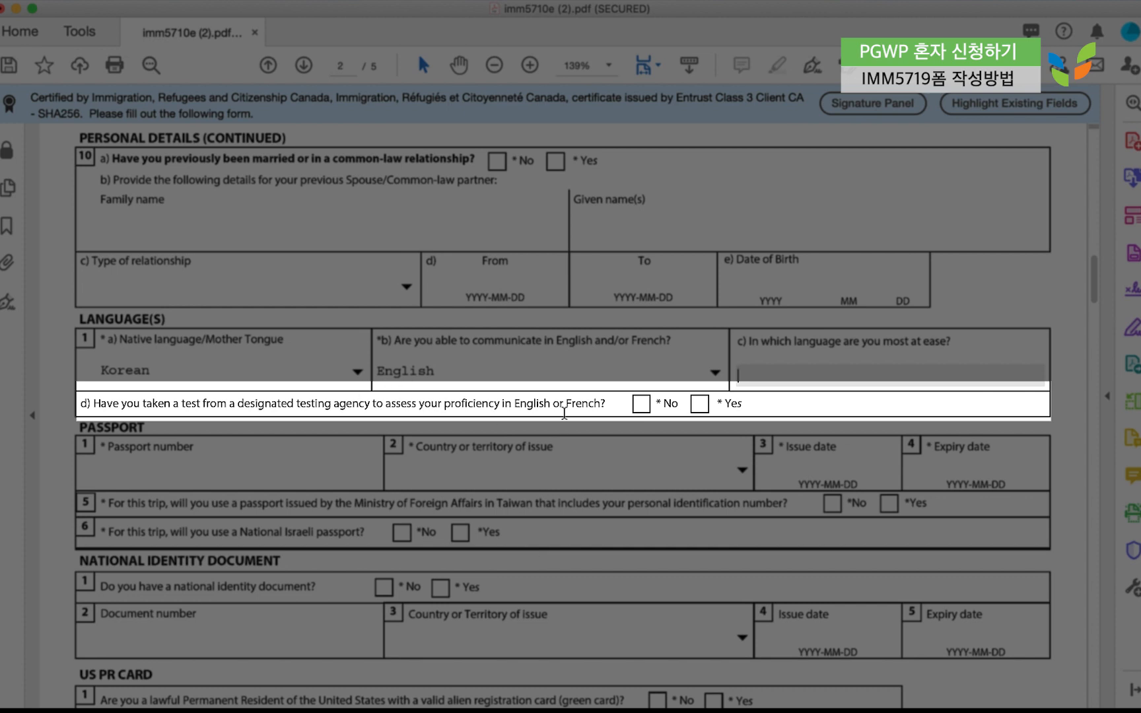
pyautogui.click(699, 403)
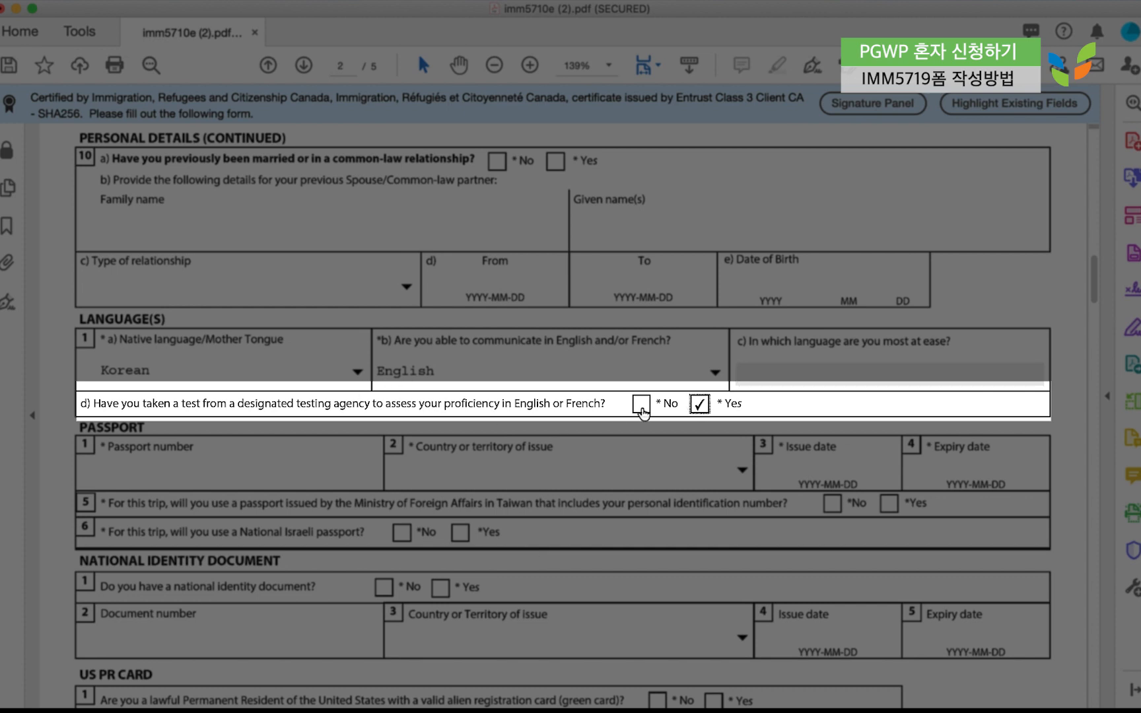
pyautogui.click(640, 406)
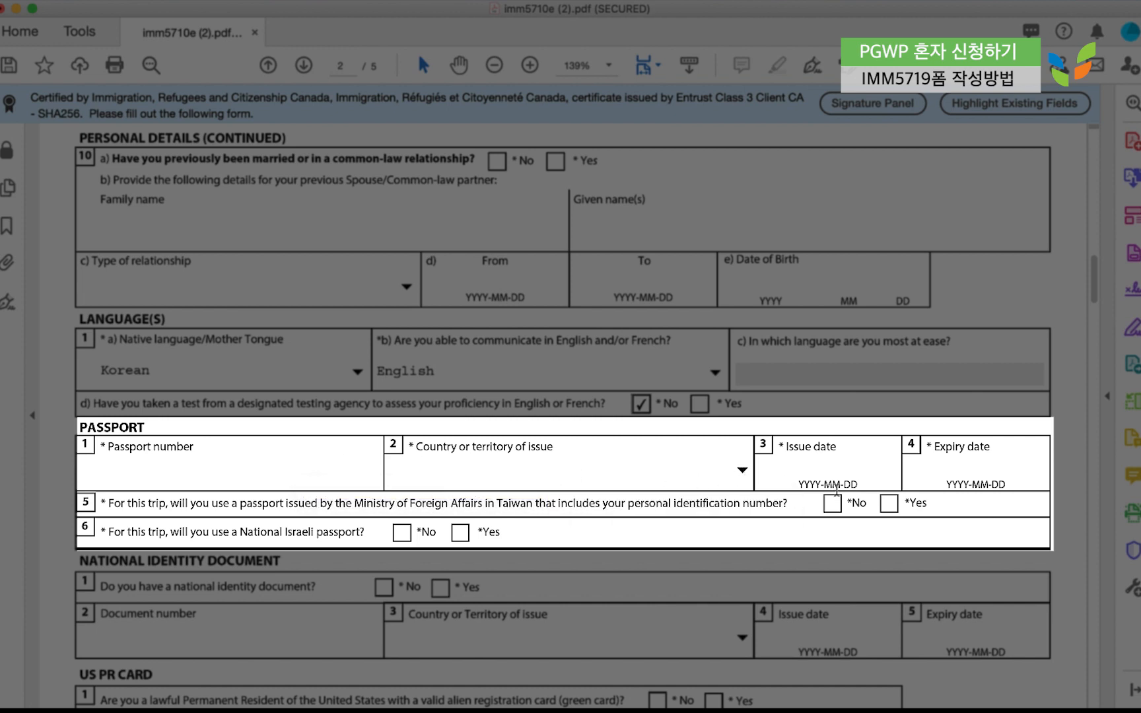
pyautogui.click(885, 481)
pyautogui.click(962, 483)
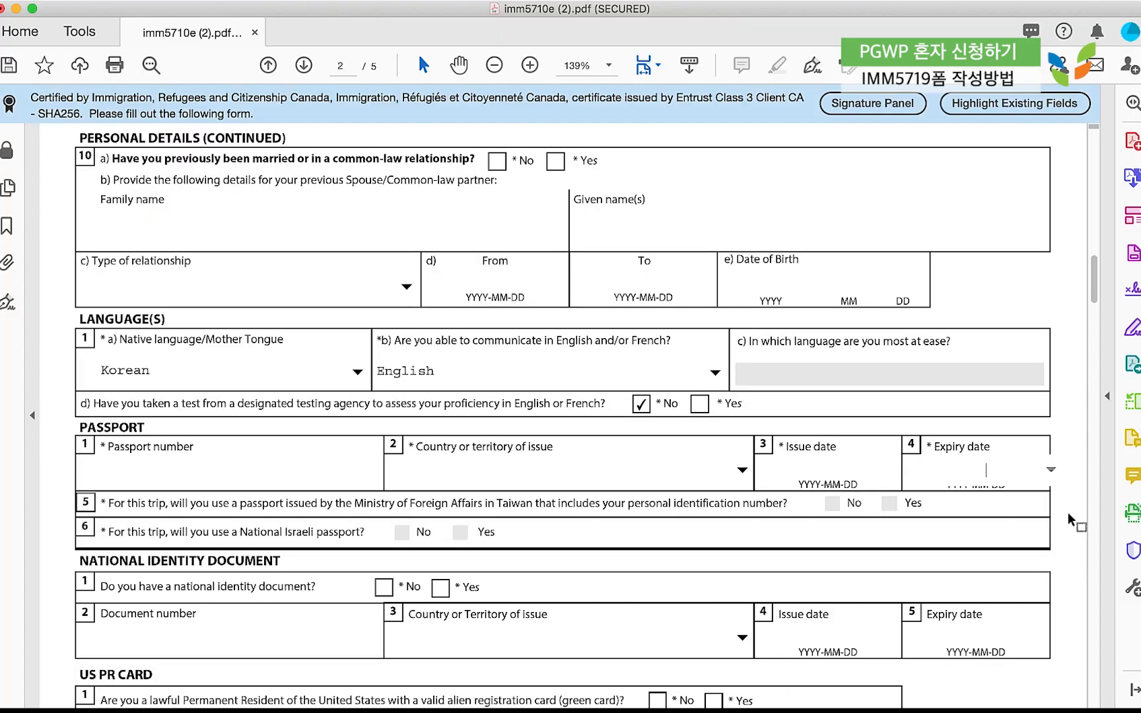
pyautogui.scroll(-5, 1068, 512)
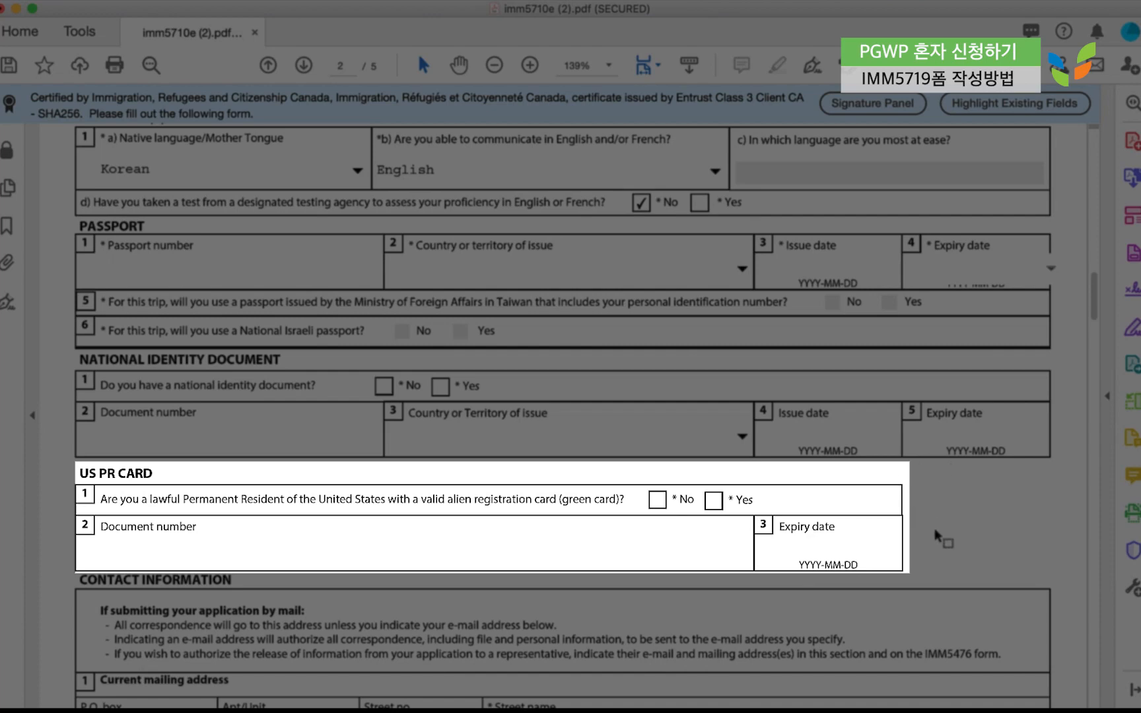
# Scroll past the Contact Information section to the top of page 3.
pyautogui.scroll(-1, 921, 537)
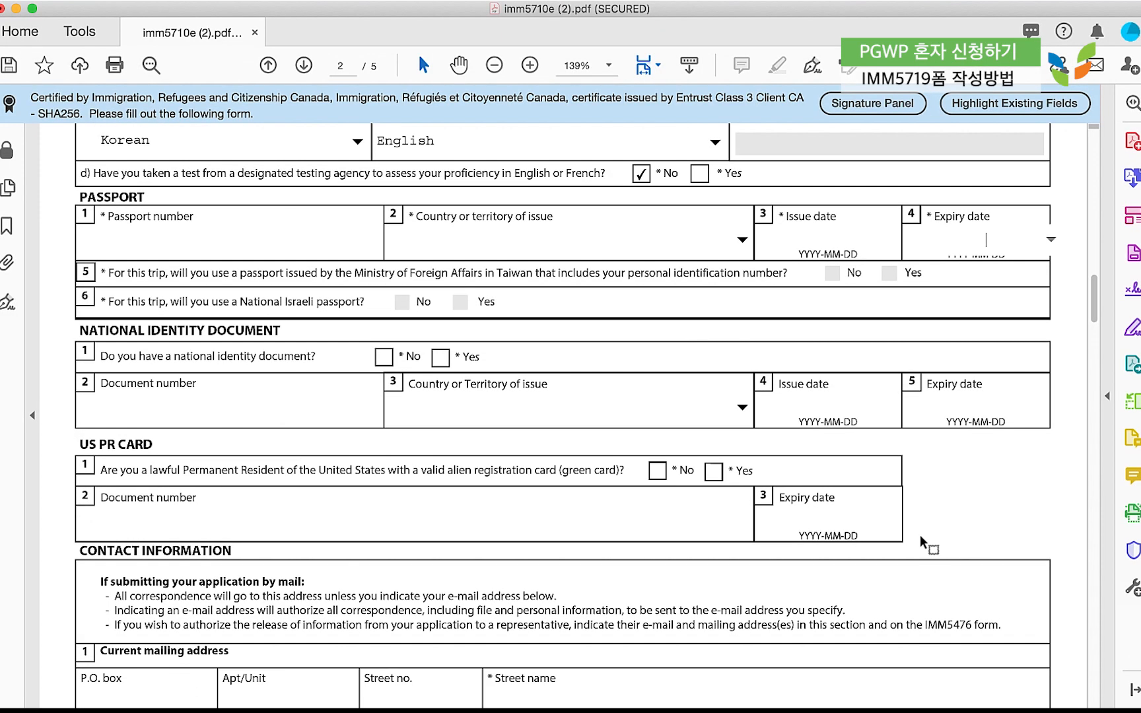
pyautogui.scroll(-1, 920, 536)
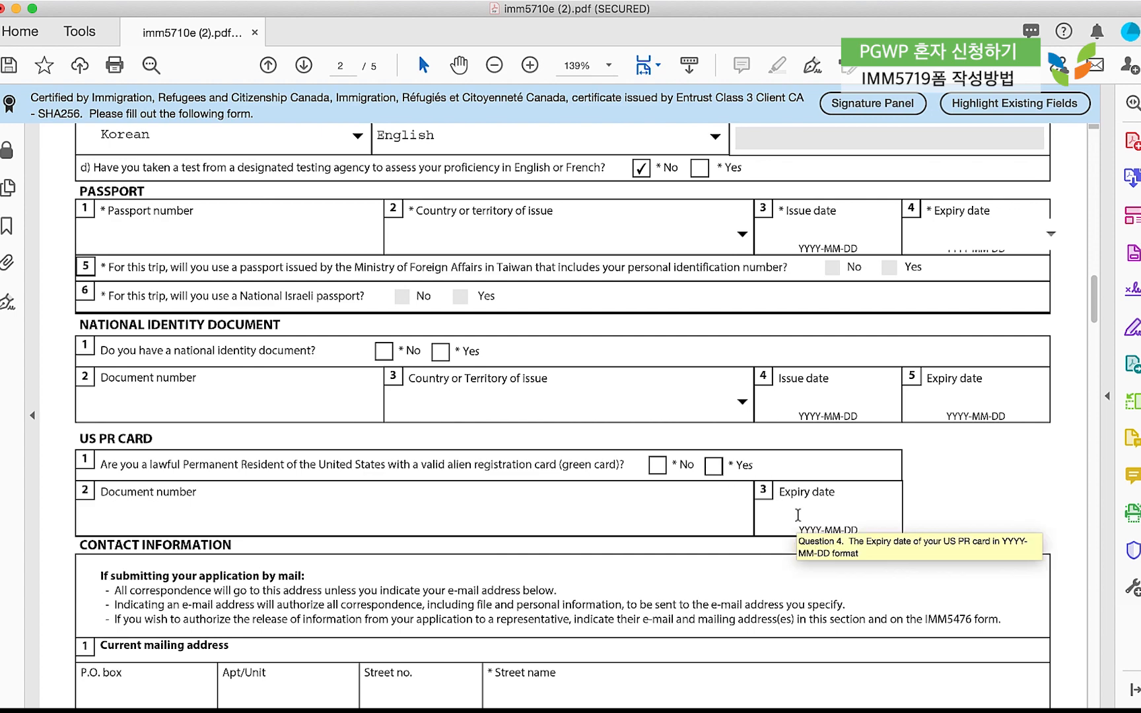
pyautogui.scroll(-10, 798, 515)
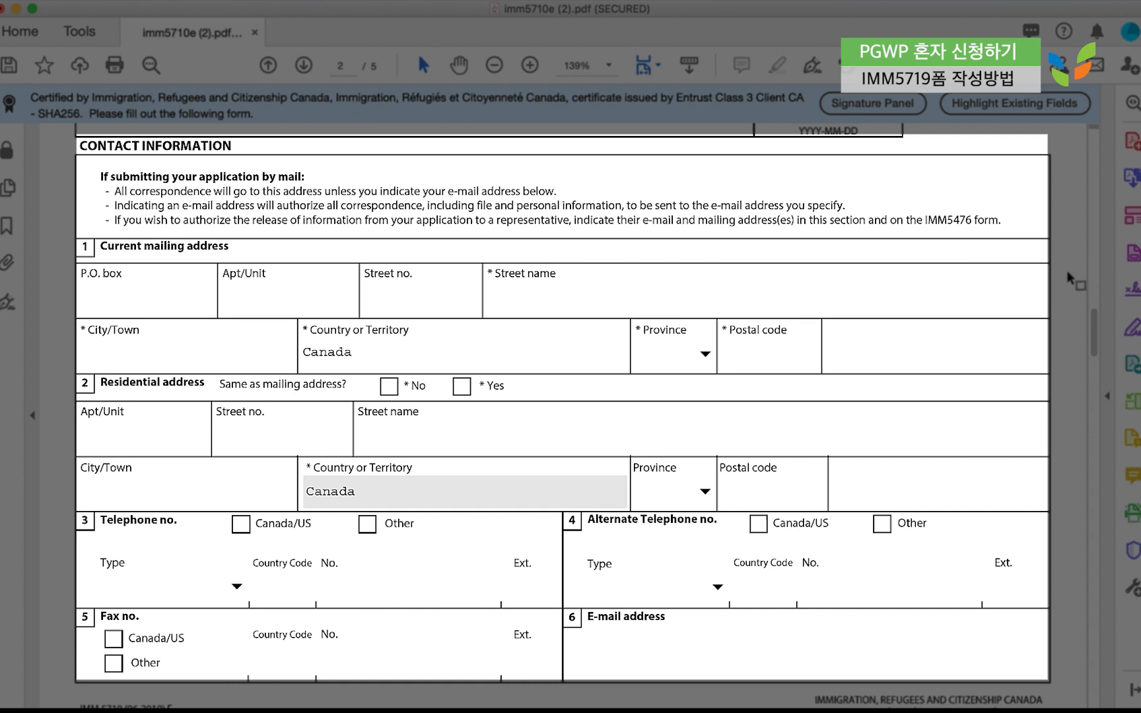
pyautogui.scroll(-5, 1069, 278)
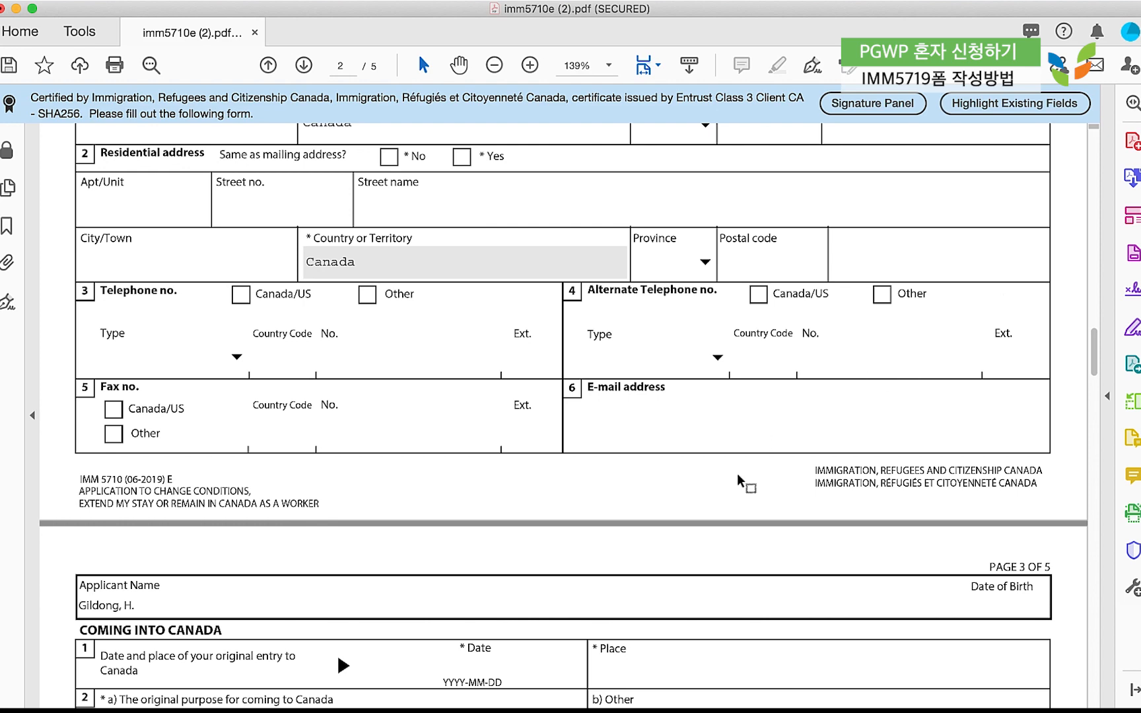
pyautogui.scroll(-9, 737, 473)
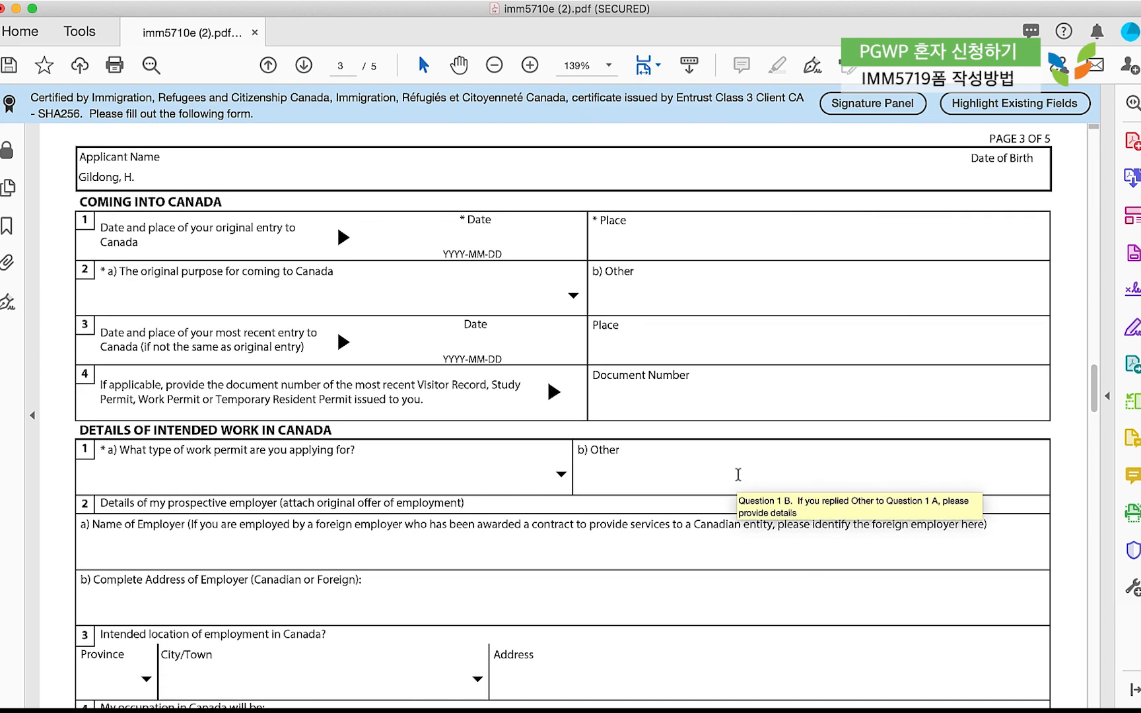
# Choose Study as the original purpose in question 2a, leaving the entry date, place and document number blank.
pyautogui.scroll(-1, 738, 475)
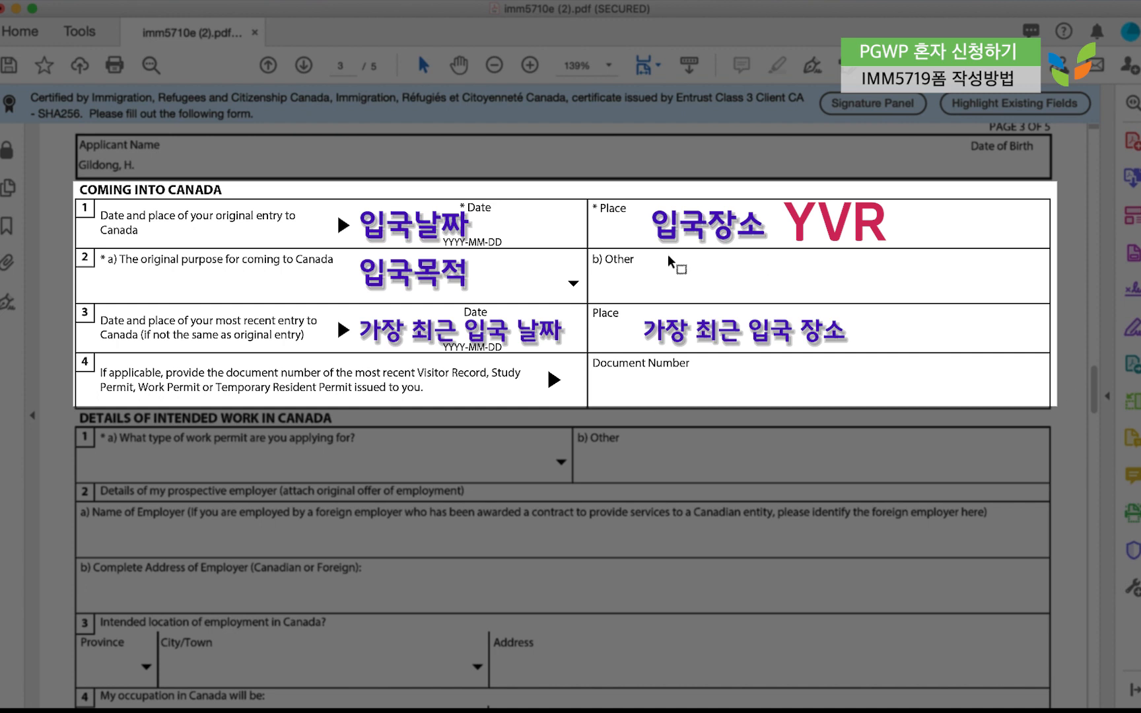
pyautogui.click(573, 283)
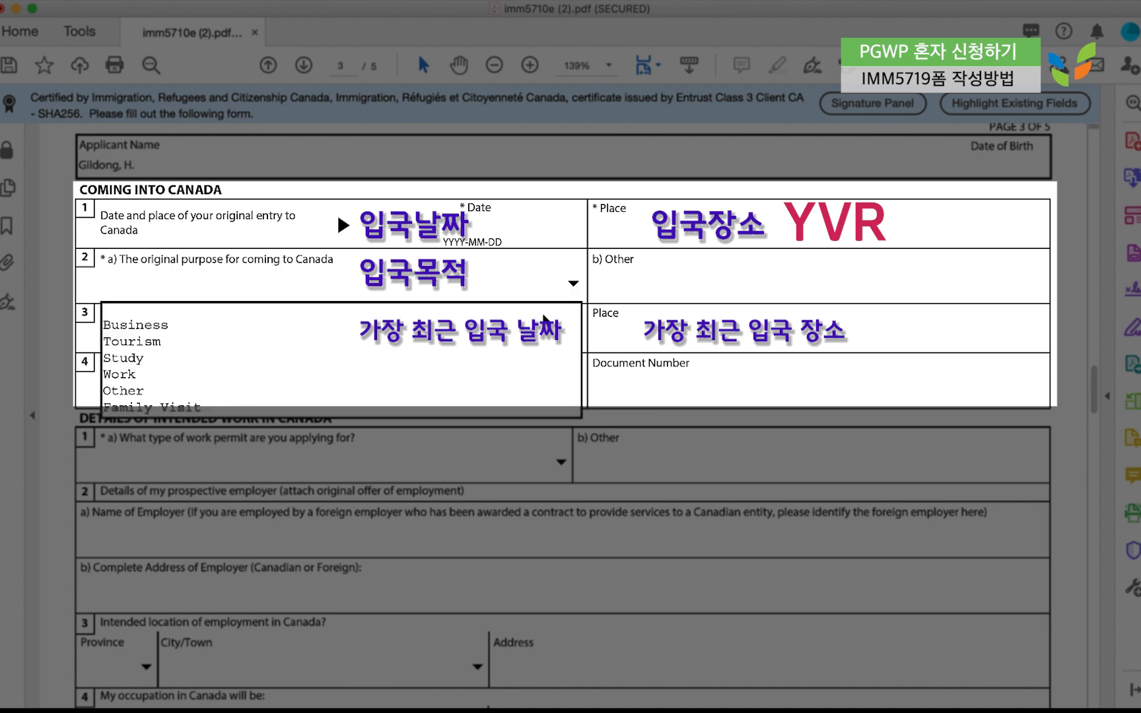
pyautogui.click(506, 360)
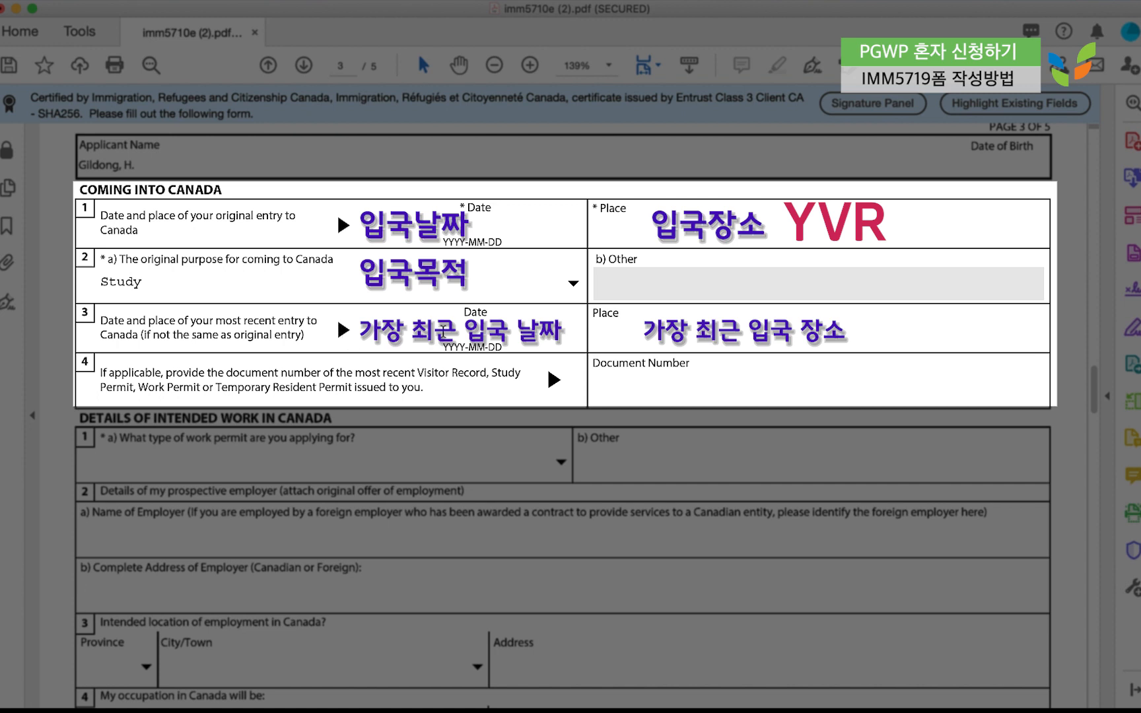
pyautogui.click(483, 347)
pyautogui.click(621, 343)
pyautogui.click(622, 390)
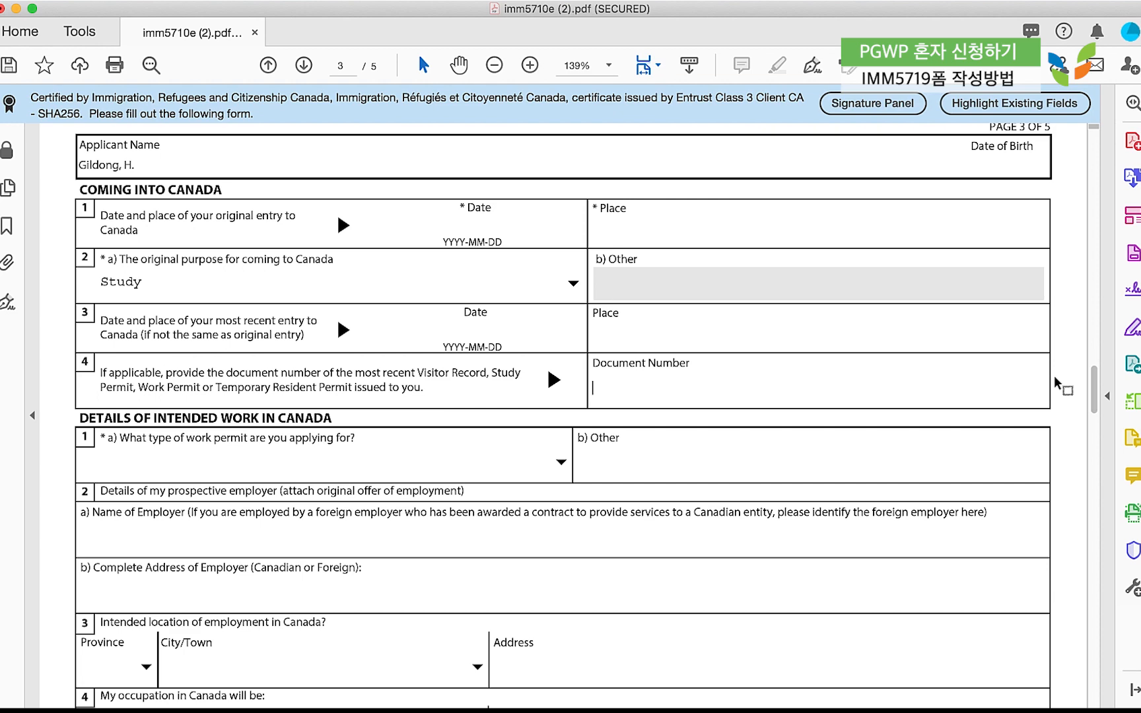
pyautogui.scroll(-5, 1053, 375)
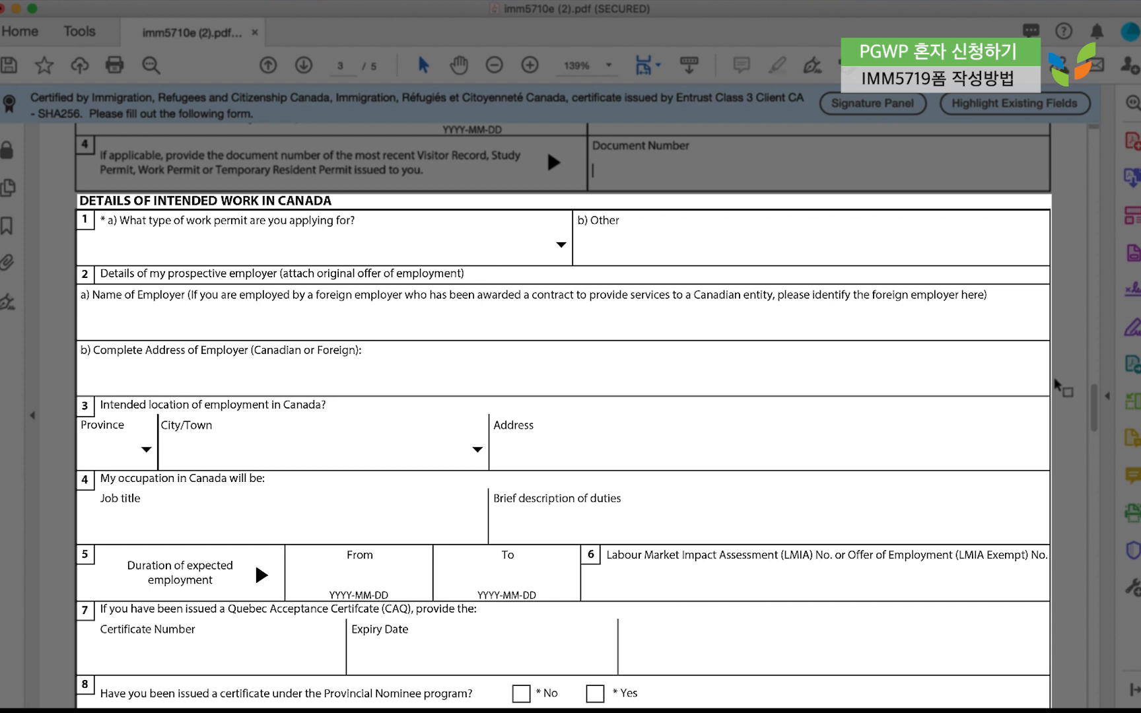
# Select Post Graduation Work Permit as the permit type in question 1a.
pyautogui.click(561, 248)
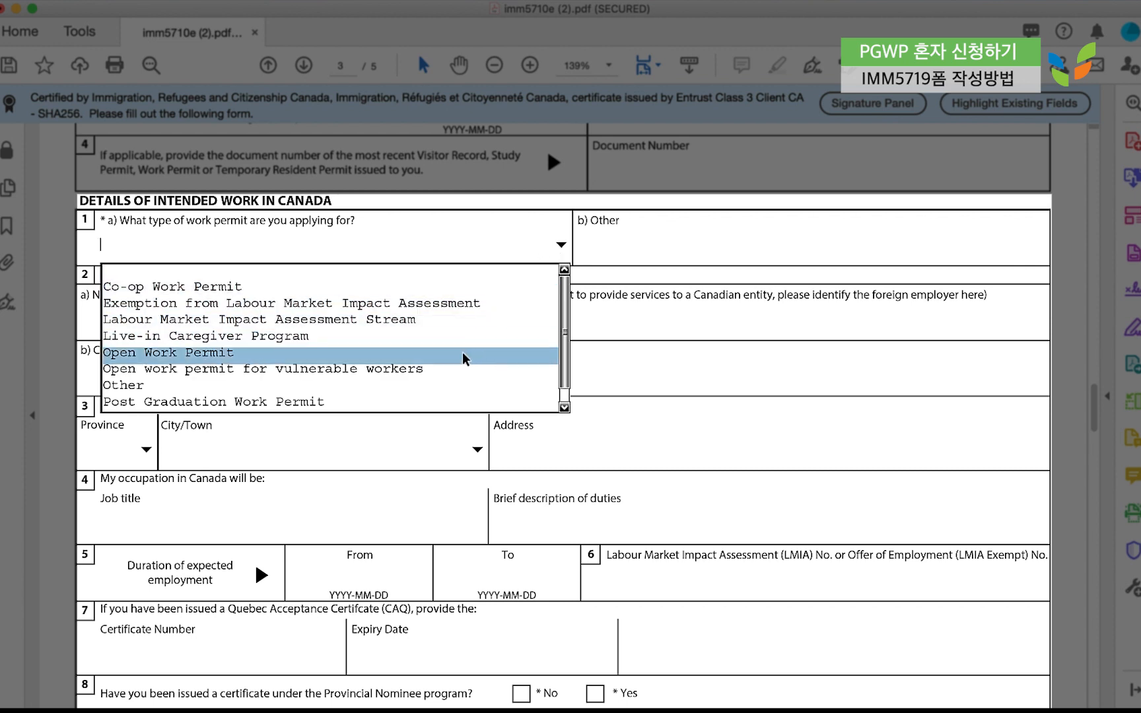
pyautogui.scroll(-2, 396, 357)
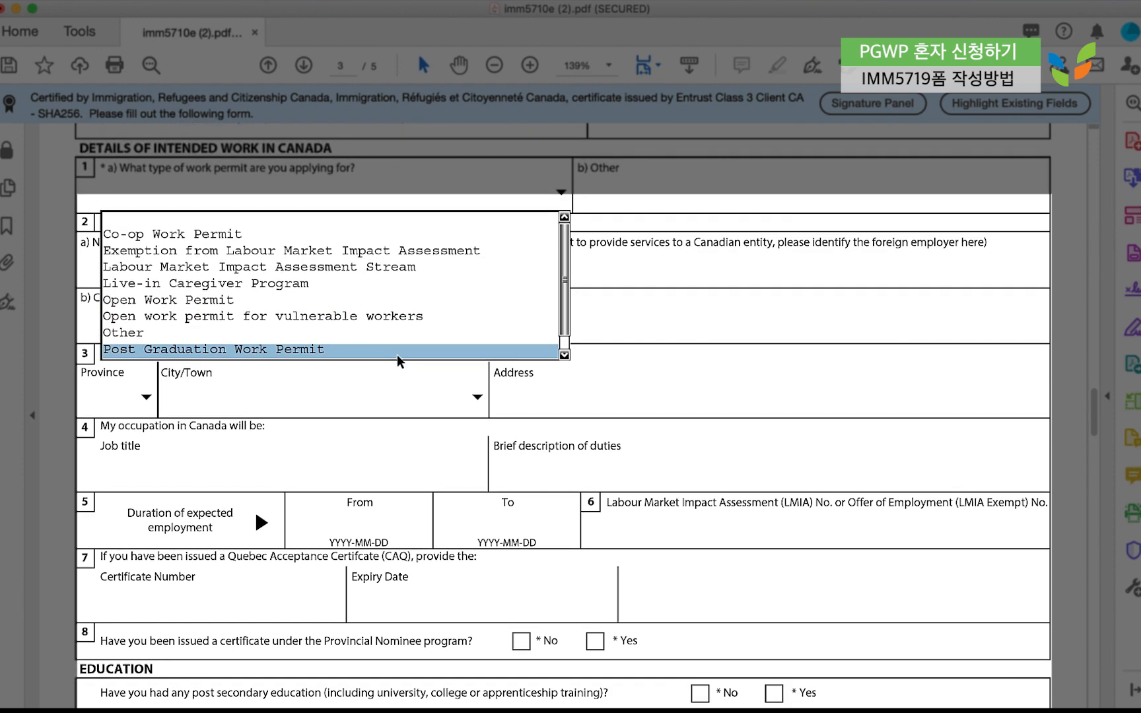
pyautogui.click(338, 355)
pyautogui.scroll(3, 584, 330)
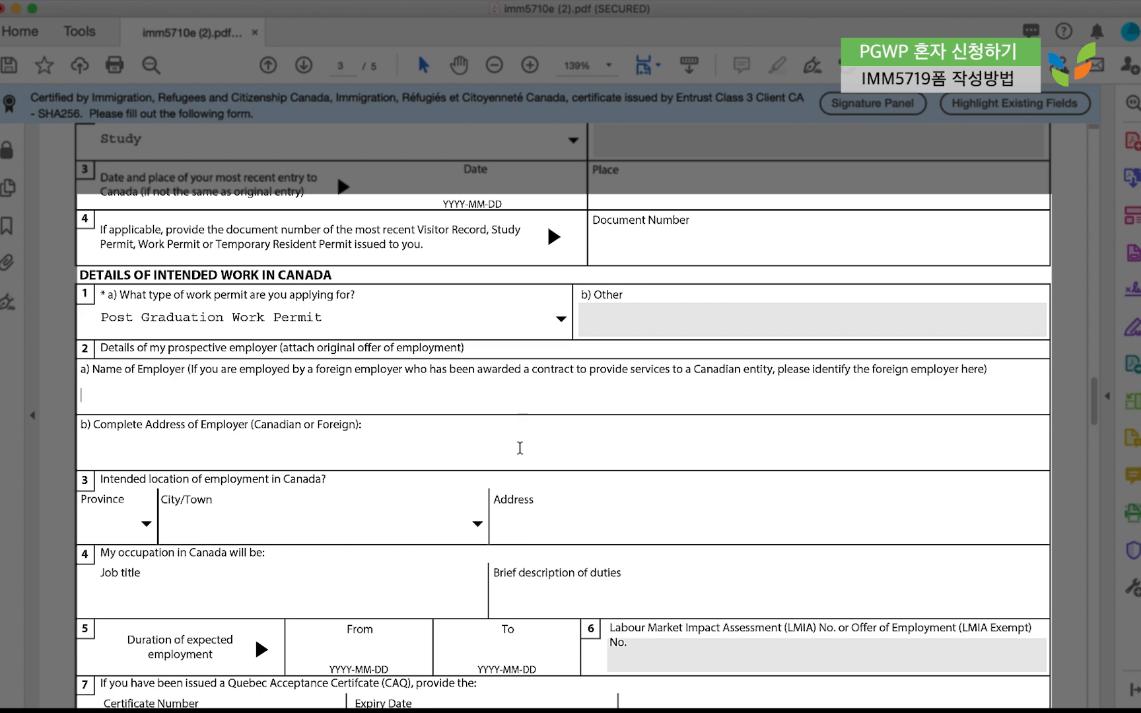
pyautogui.scroll(-2, 520, 448)
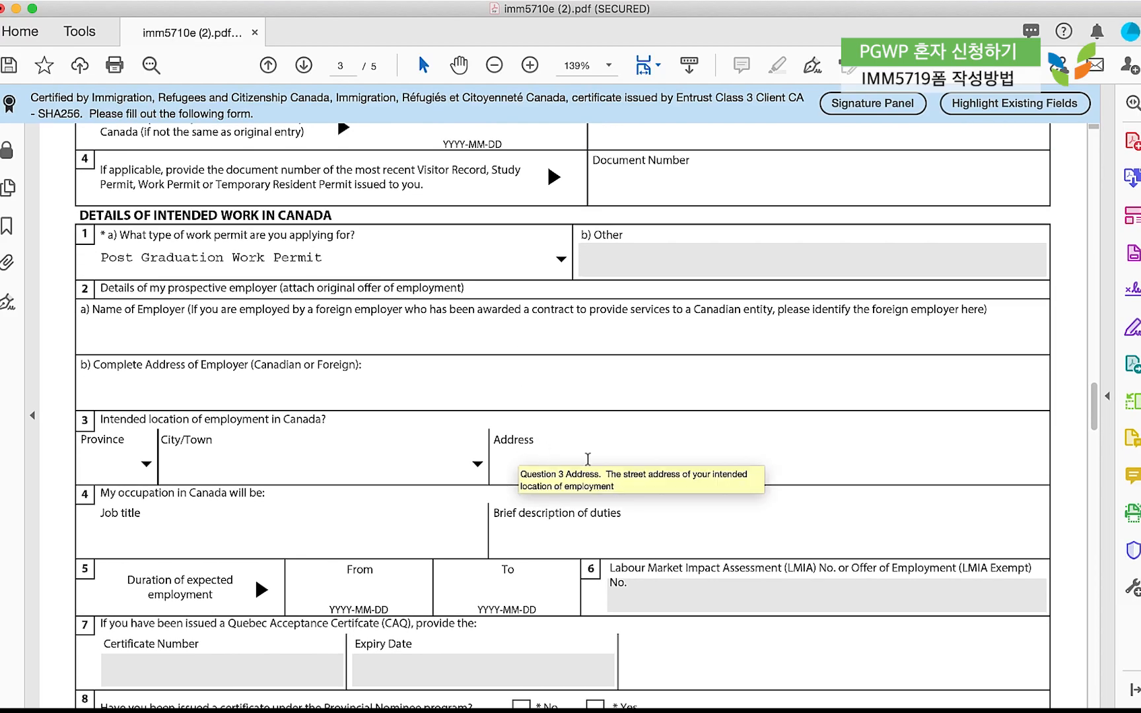
pyautogui.scroll(-10, 1054, 440)
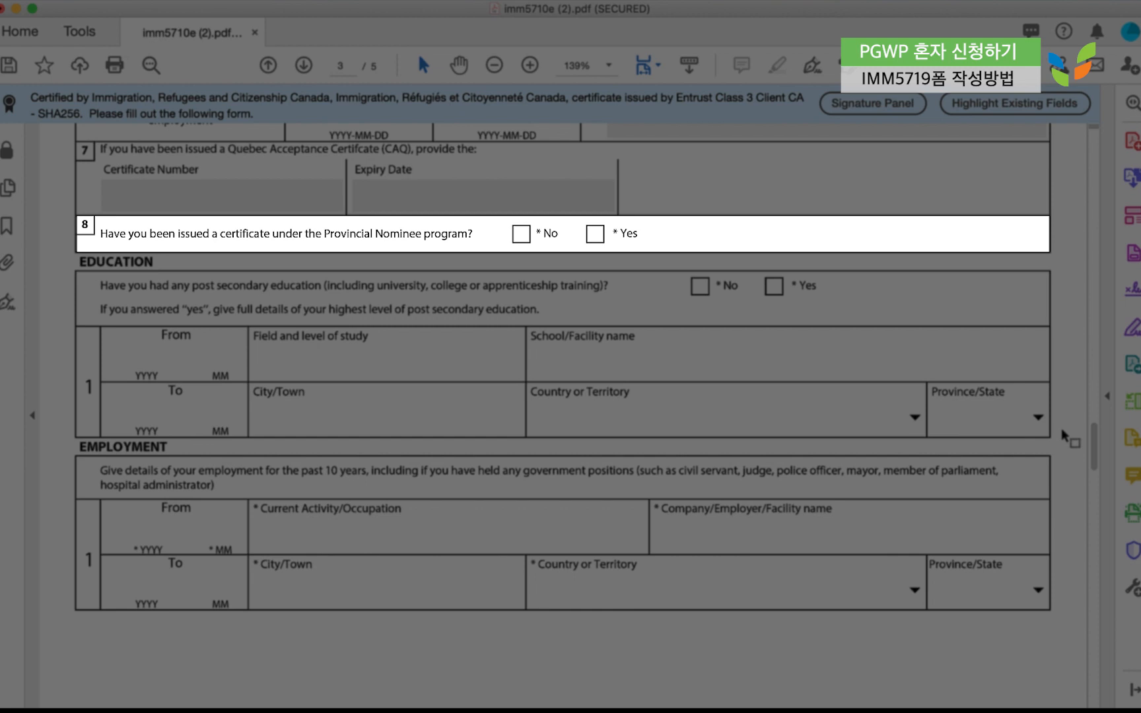
# Answer No to the Provincial Nominee question and Yes to post-secondary education, leaving details blank.
pyautogui.scroll(1, 1060, 427)
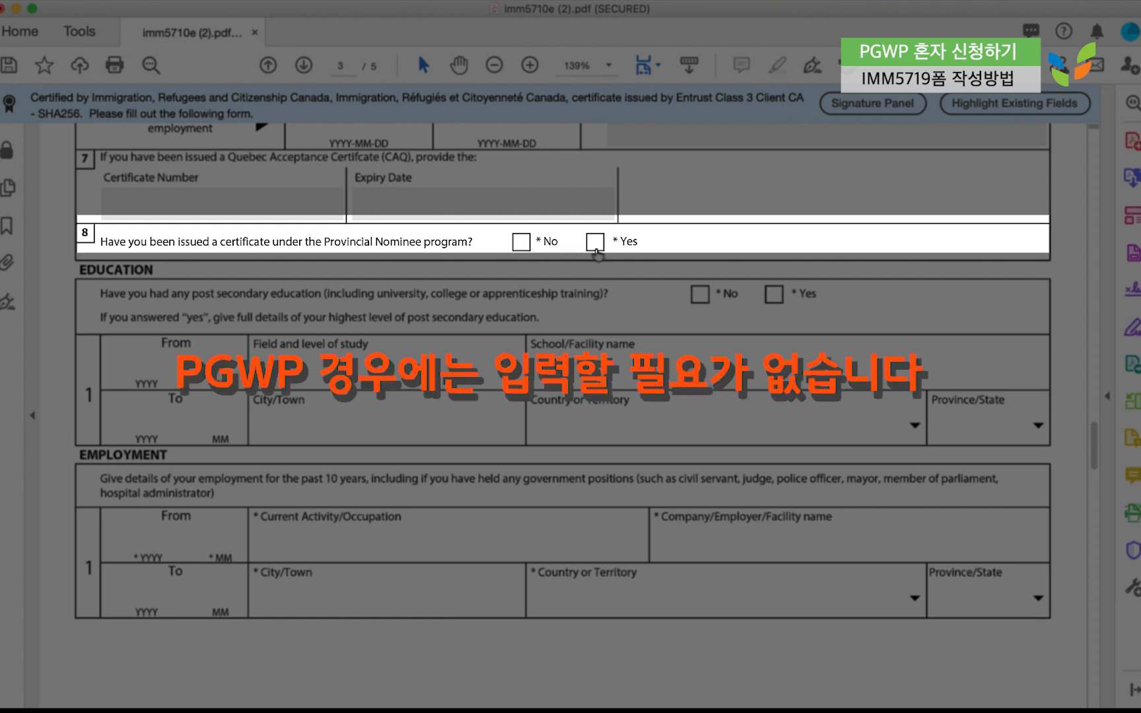
pyautogui.click(521, 242)
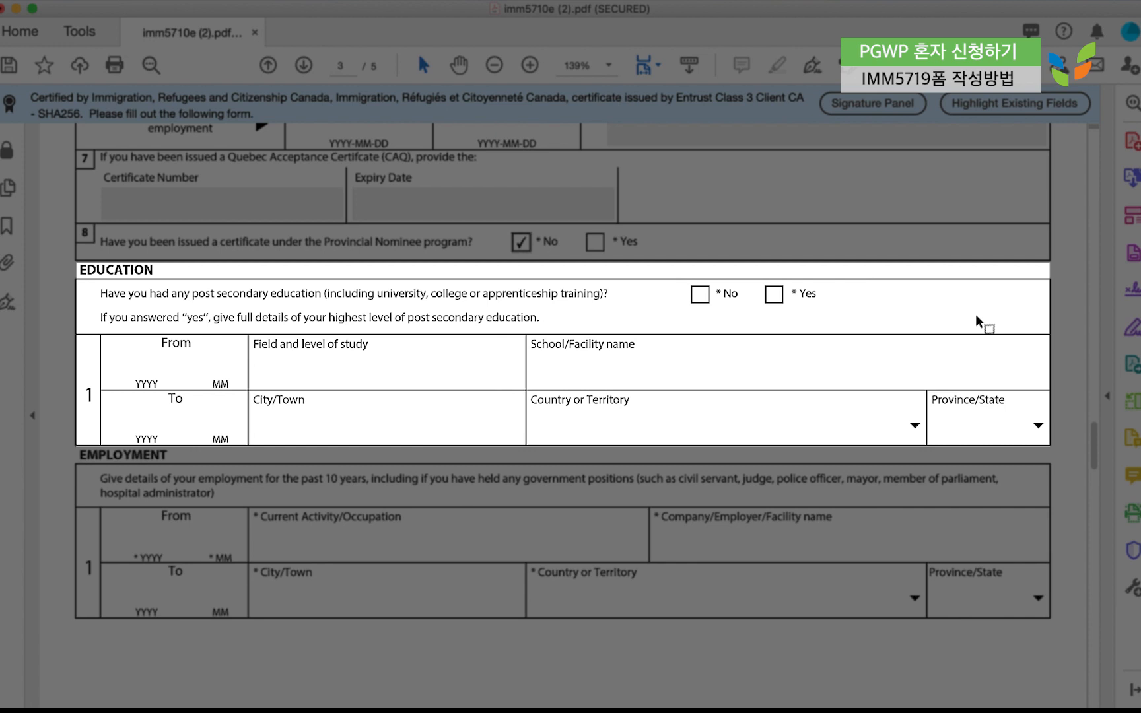
pyautogui.click(777, 301)
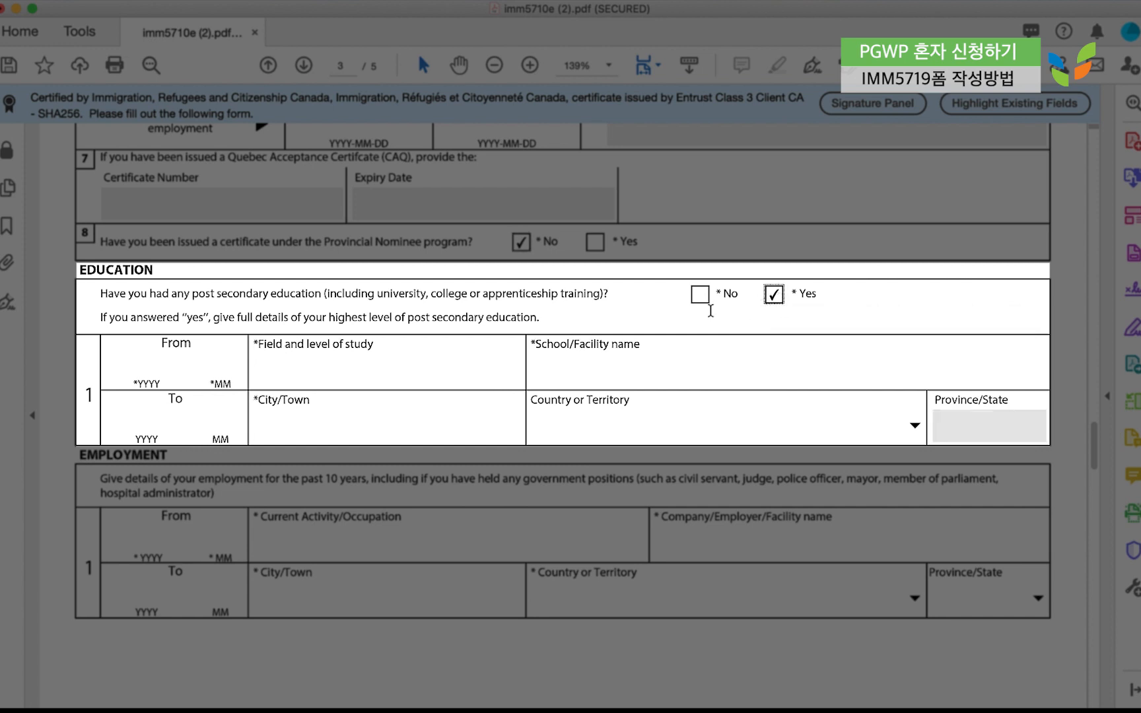
pyautogui.click(178, 387)
pyautogui.click(185, 420)
pyautogui.click(276, 430)
pyautogui.click(319, 360)
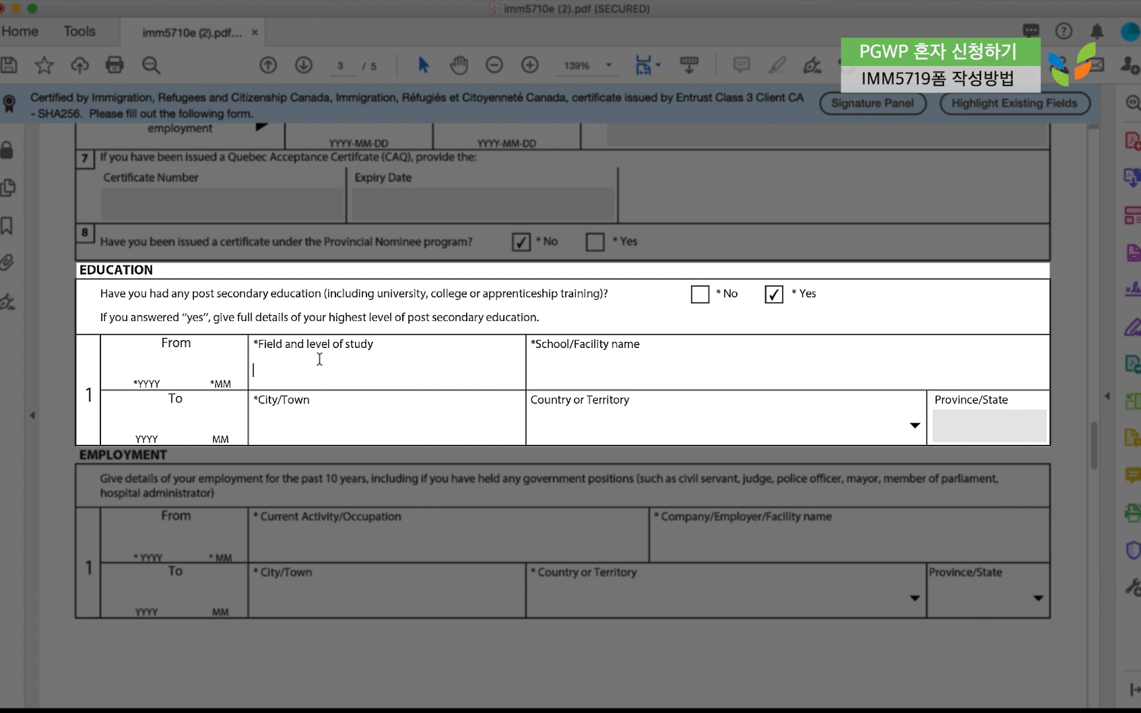
pyautogui.click(601, 365)
pyautogui.click(607, 422)
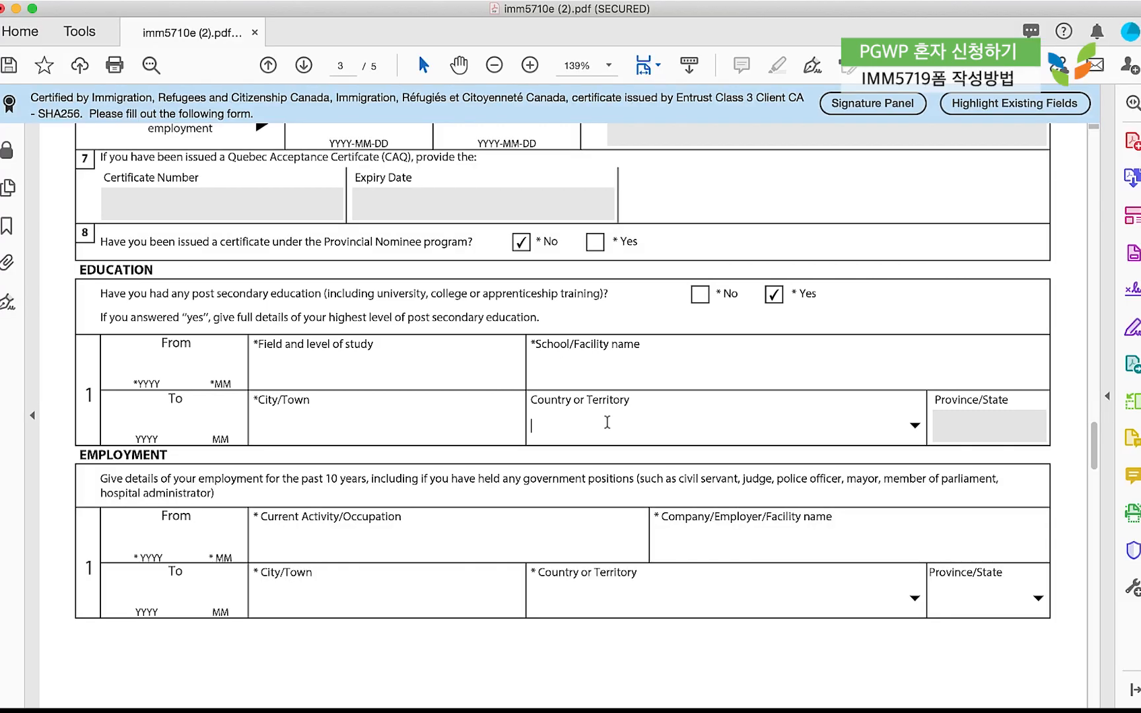
# On page 4's Background Information, answer No to tuberculosis question 1a.
pyautogui.scroll(-1, 610, 455)
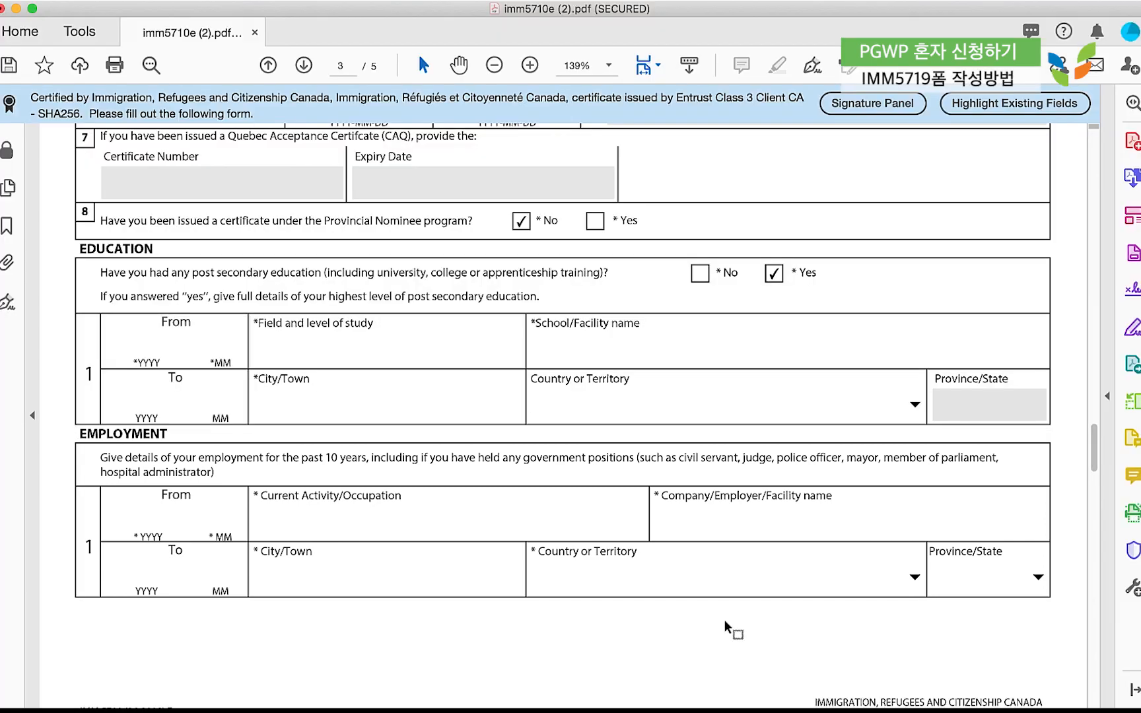
pyautogui.scroll(-10, 725, 619)
pyautogui.click(919, 194)
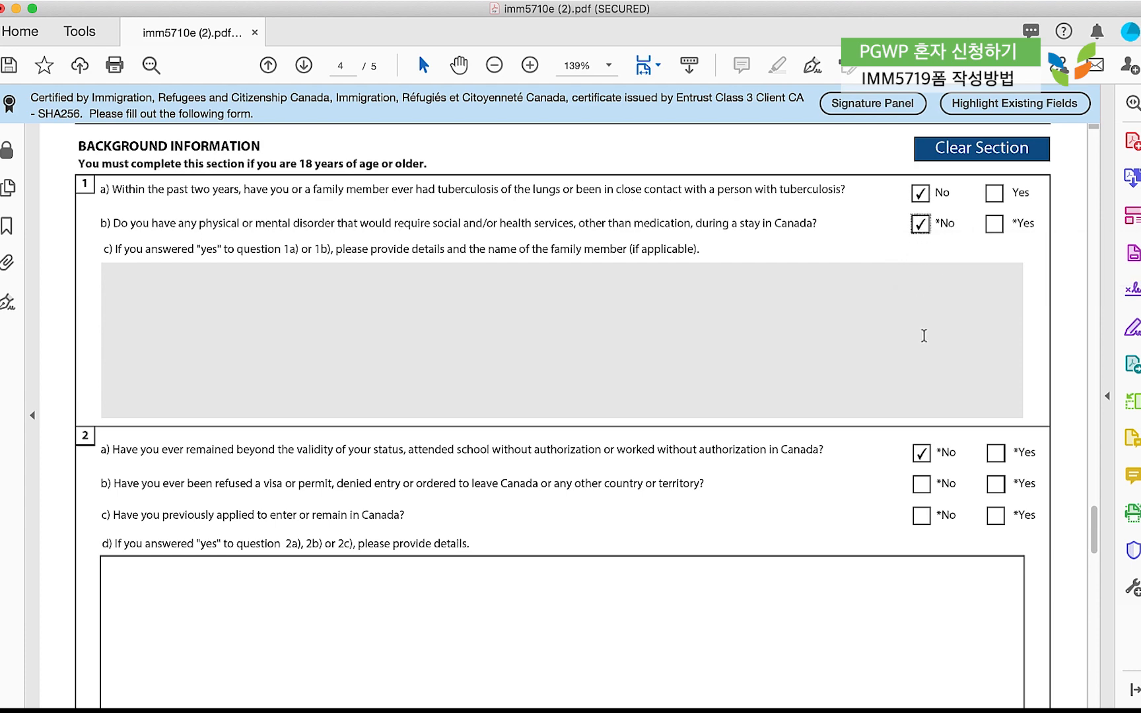
# Answer No to questions 2a, 2b (refusal) and 2c (previous application).
pyautogui.scroll(-1, 924, 335)
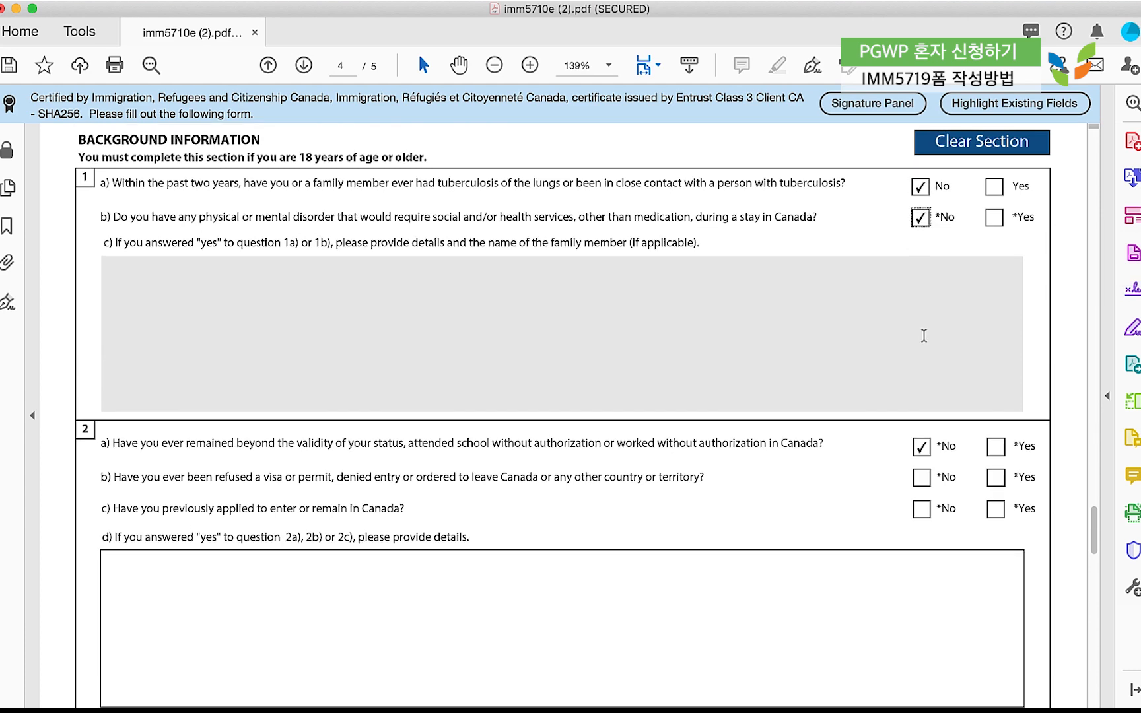
pyautogui.click(920, 455)
pyautogui.click(918, 479)
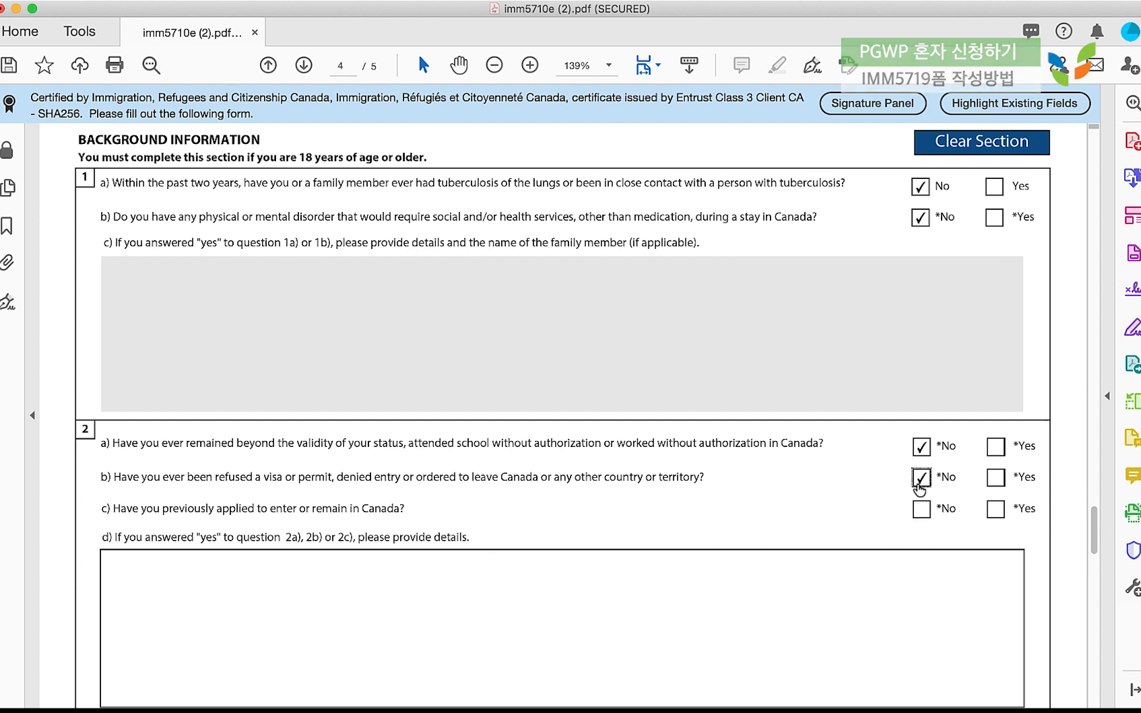
pyautogui.click(921, 518)
# Answer No to criminal offence question 3a, leave the 3b details box empty, and scroll to page 5.
pyautogui.scroll(-3, 637, 578)
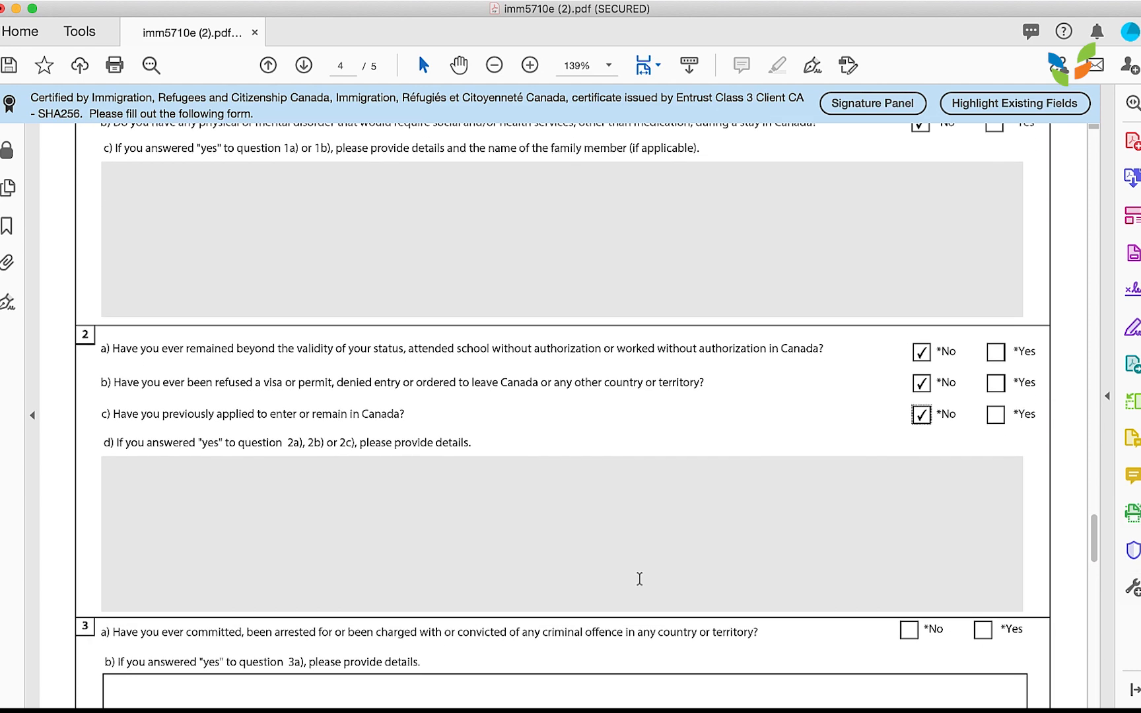
pyautogui.scroll(-6, 543, 501)
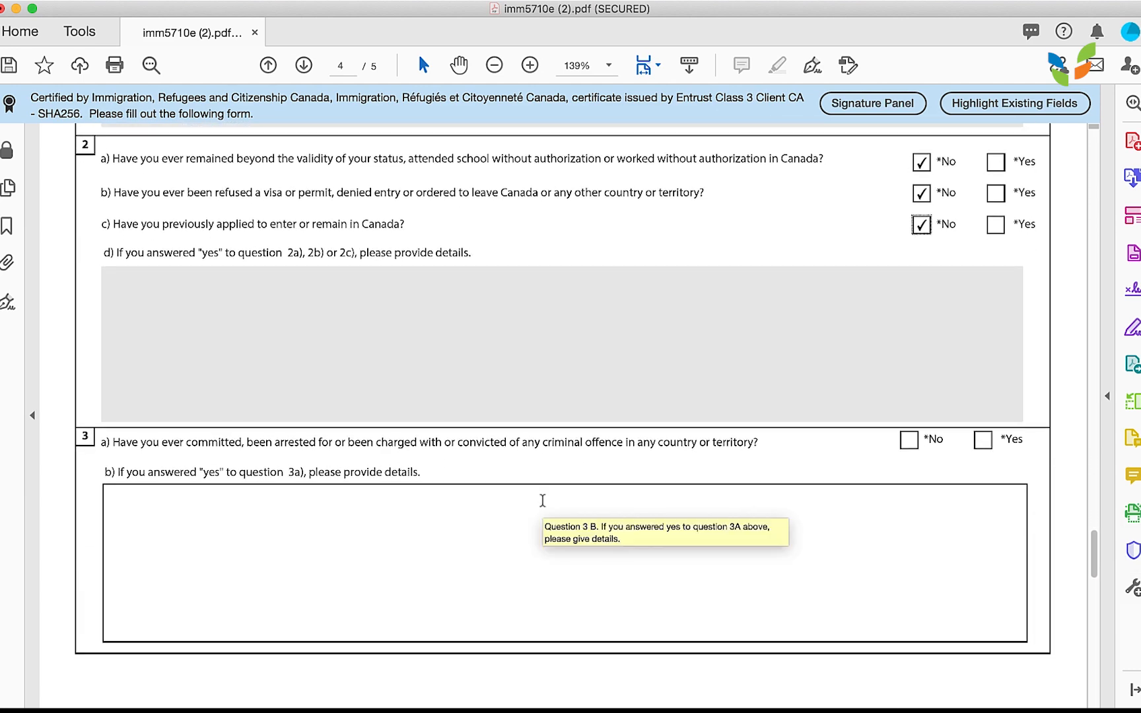
pyautogui.click(905, 439)
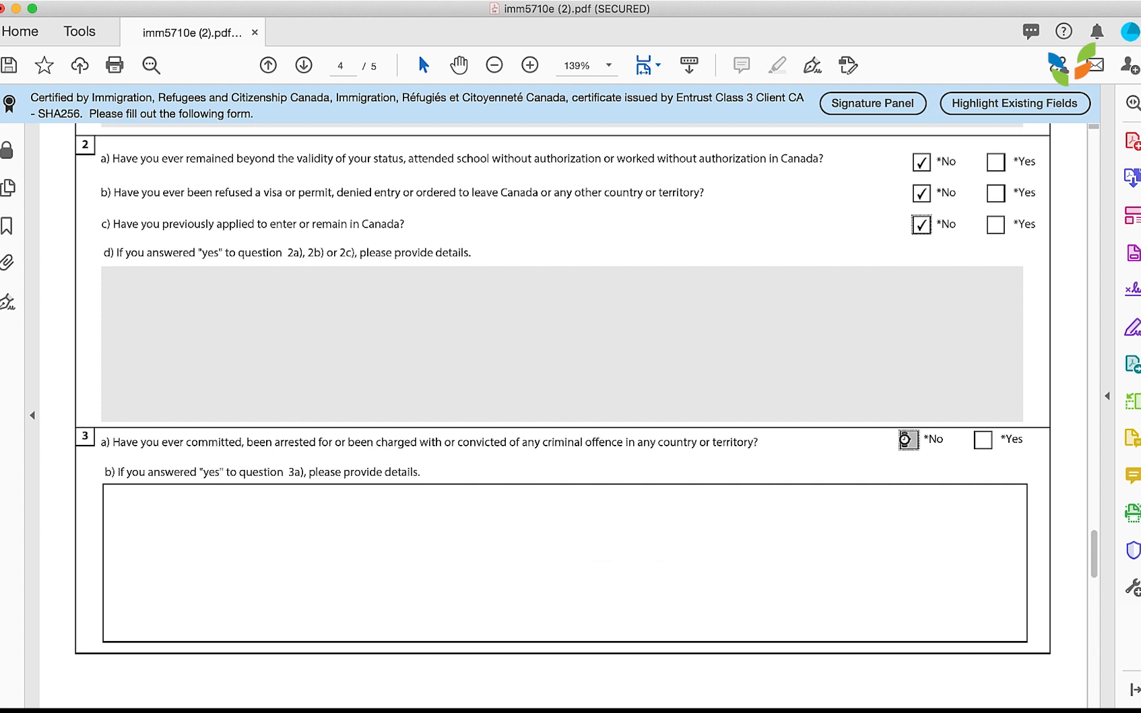
pyautogui.scroll(-4, 824, 500)
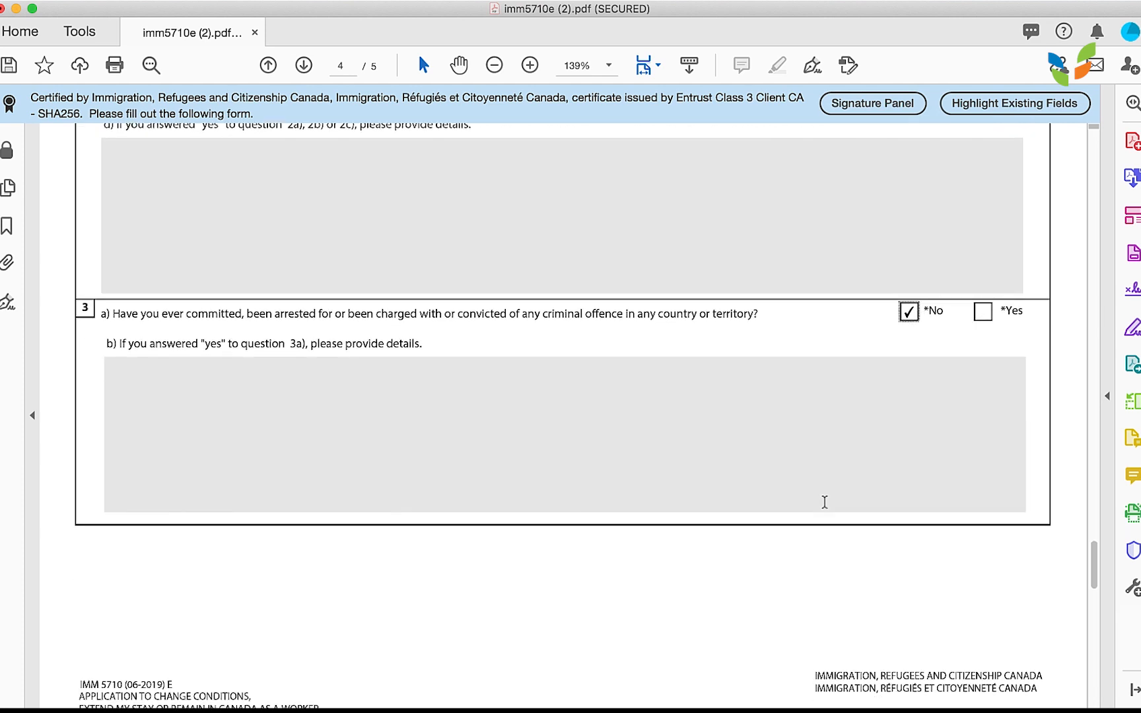
pyautogui.scroll(-1, 626, 421)
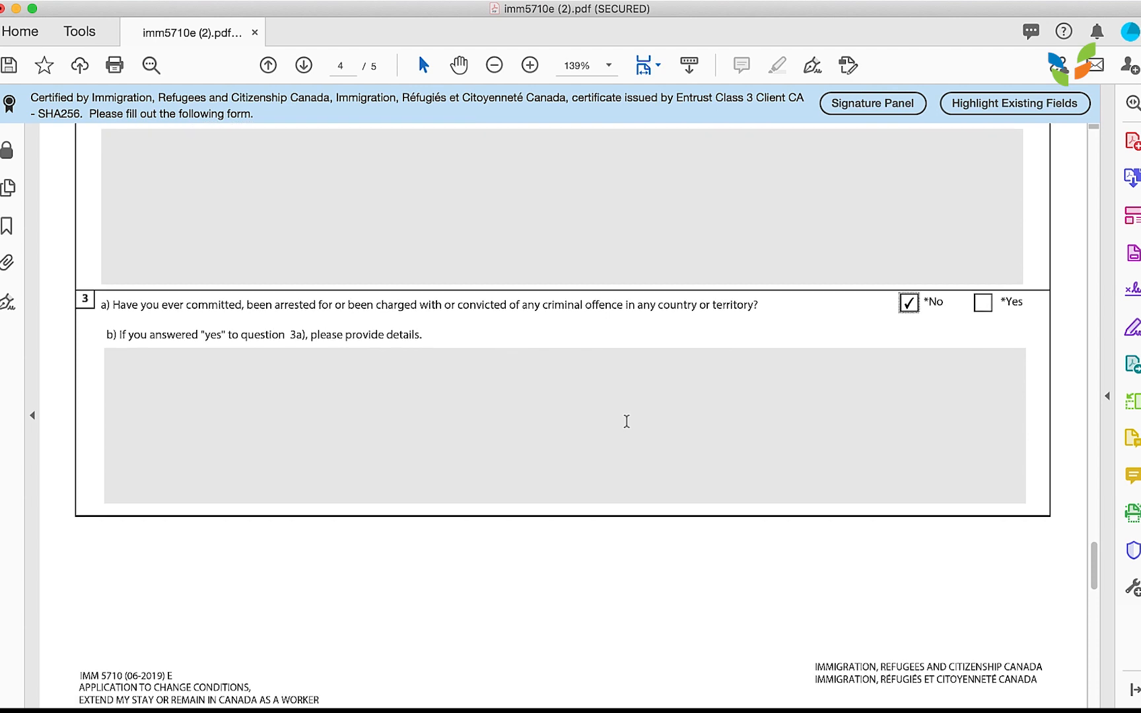
pyautogui.click(604, 403)
pyautogui.scroll(-2, 605, 403)
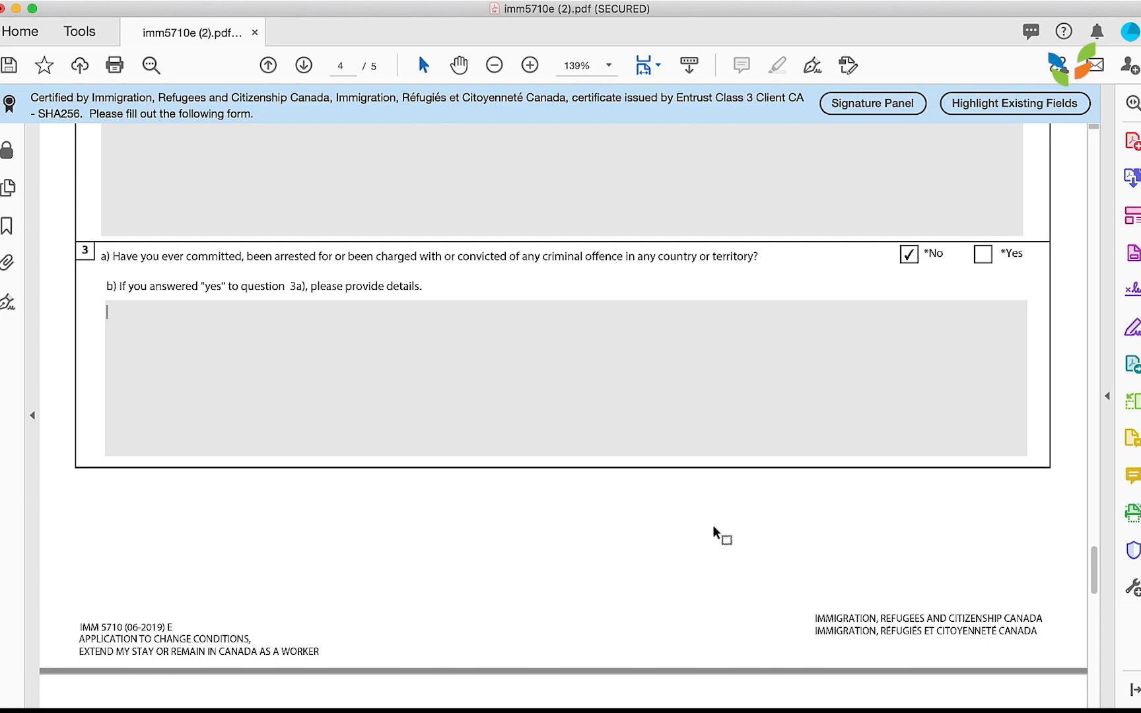
pyautogui.scroll(-5, 712, 525)
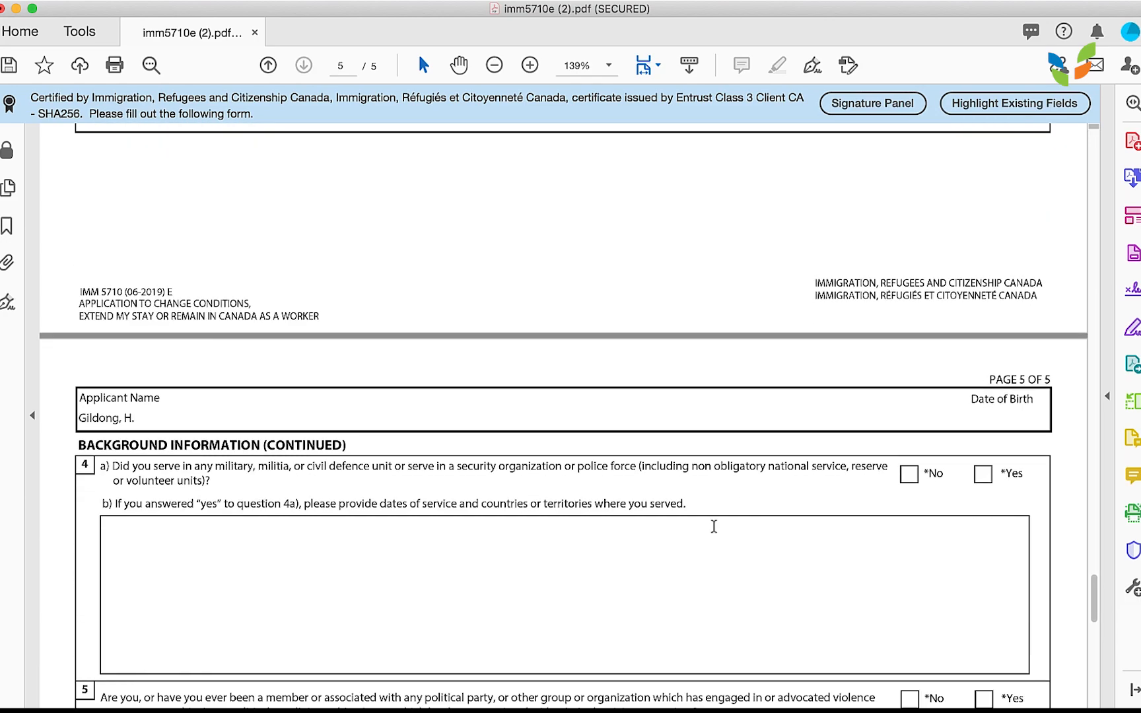
# Answer No to questions 4a (military service), 5 (political group) and 6 (ill treatment).
pyautogui.scroll(-4, 713, 526)
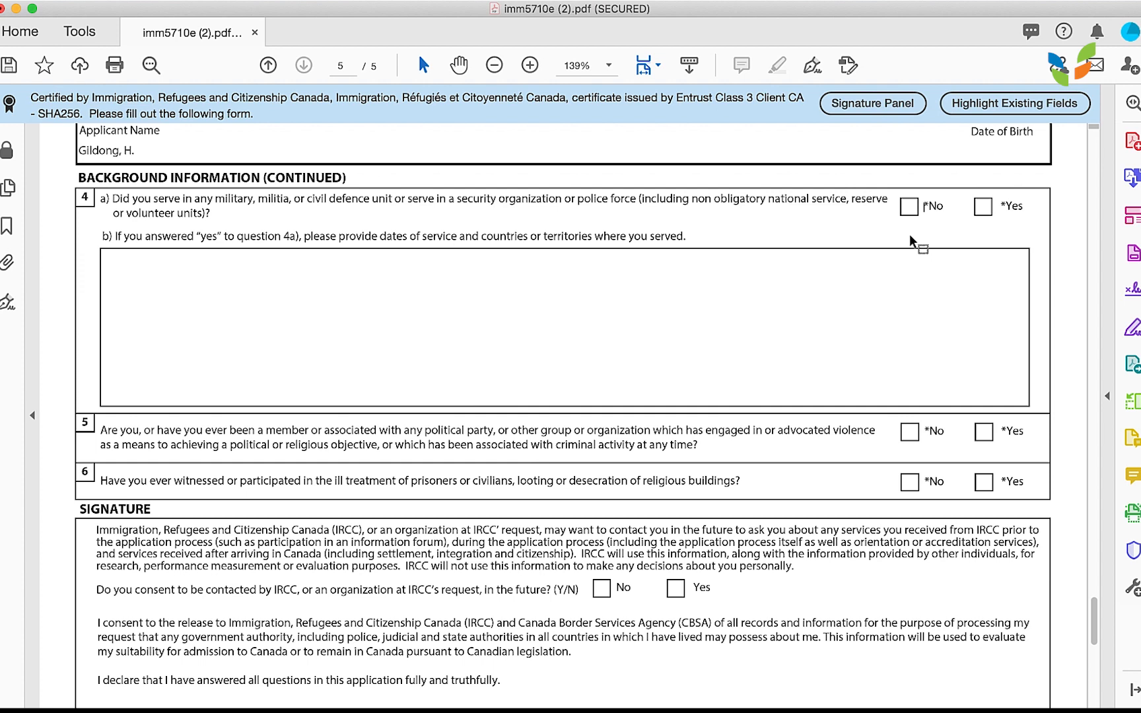
pyautogui.click(909, 207)
pyautogui.scroll(-2, 896, 382)
pyautogui.click(909, 323)
pyautogui.click(909, 373)
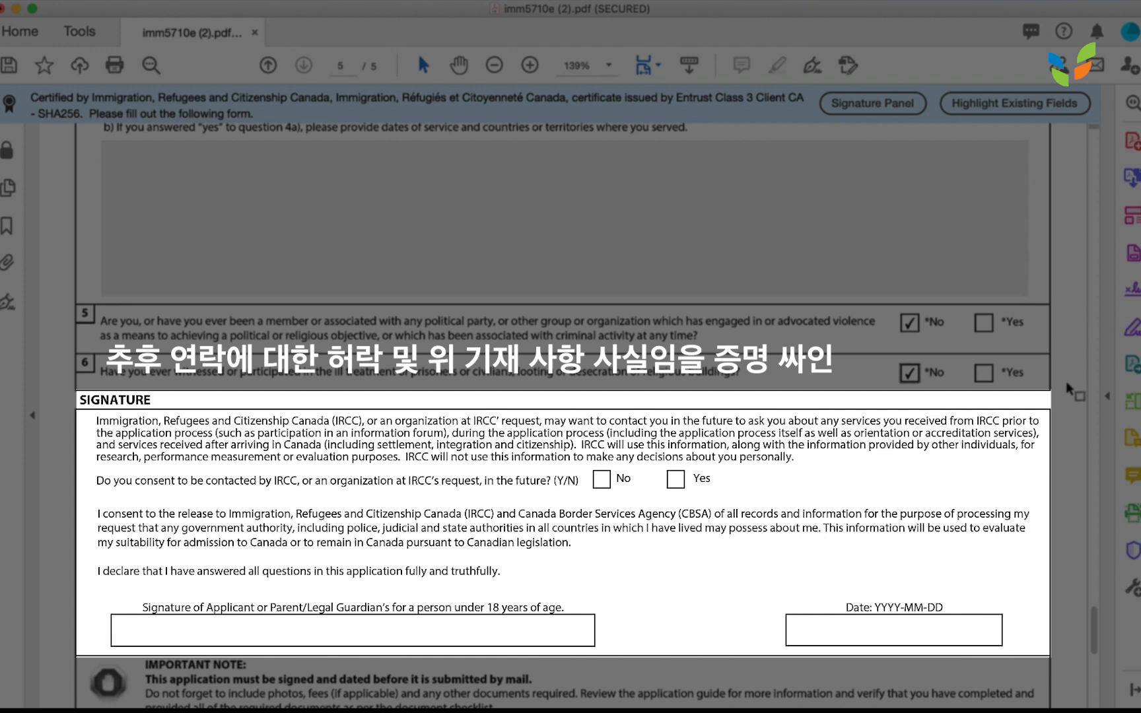
# Tick Yes to future IRCC contact, leaving the signature and date fields blank.
pyautogui.click(675, 480)
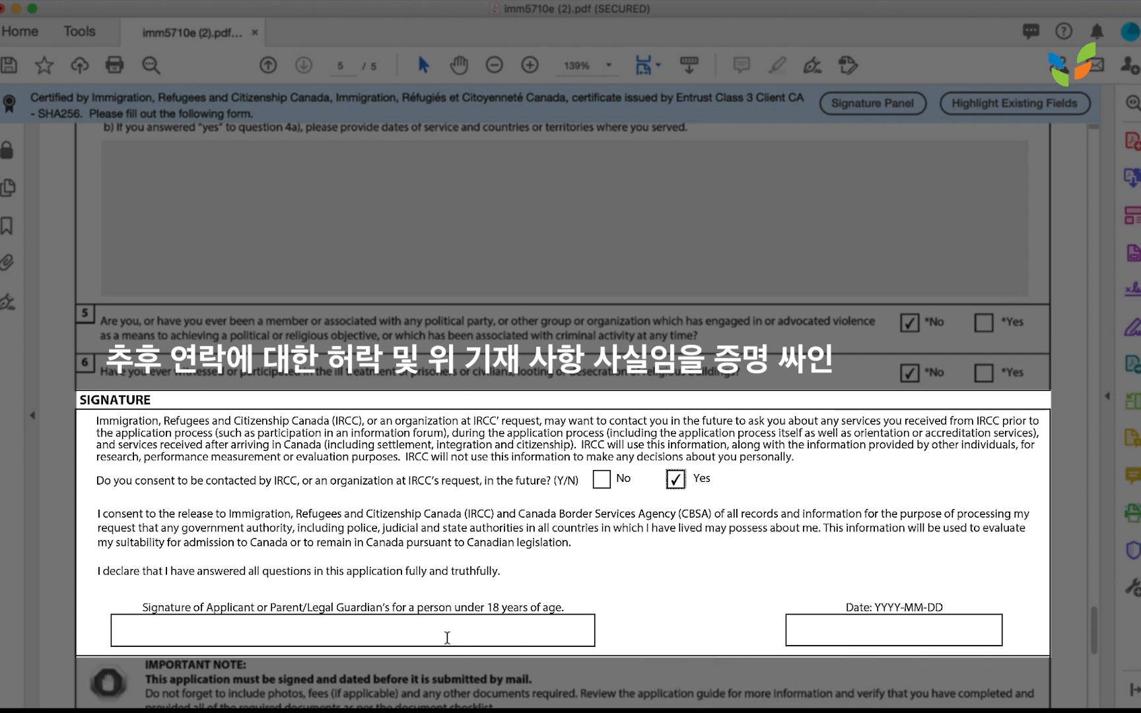
pyautogui.click(447, 638)
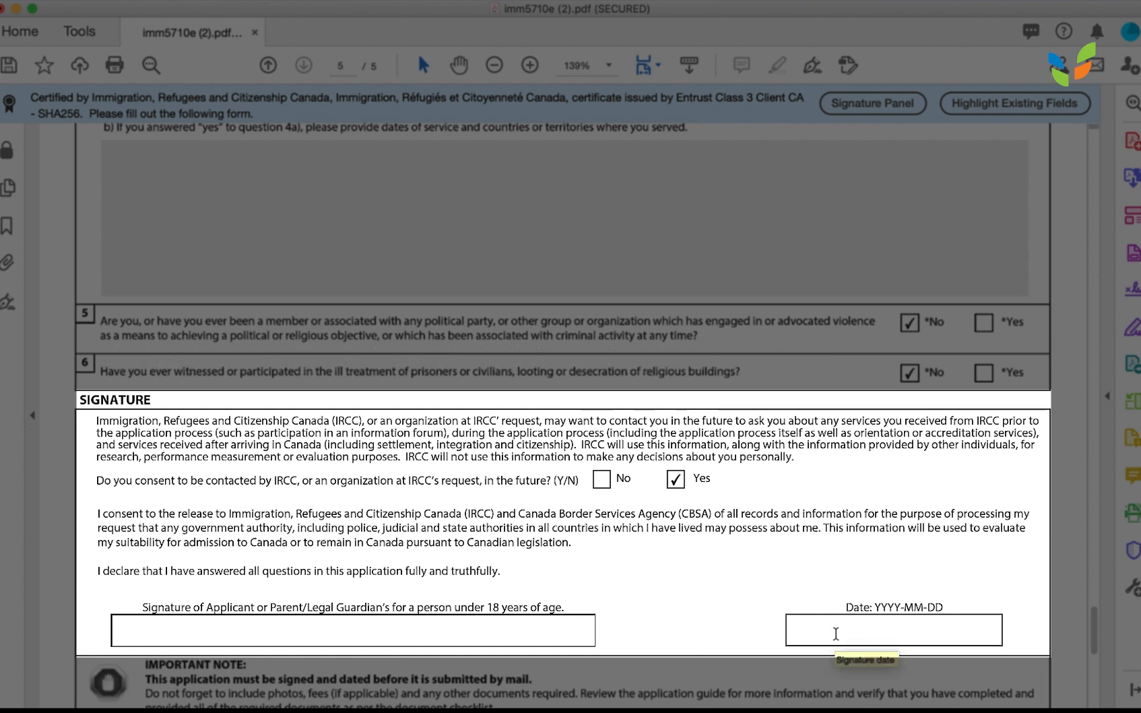
pyautogui.click(835, 634)
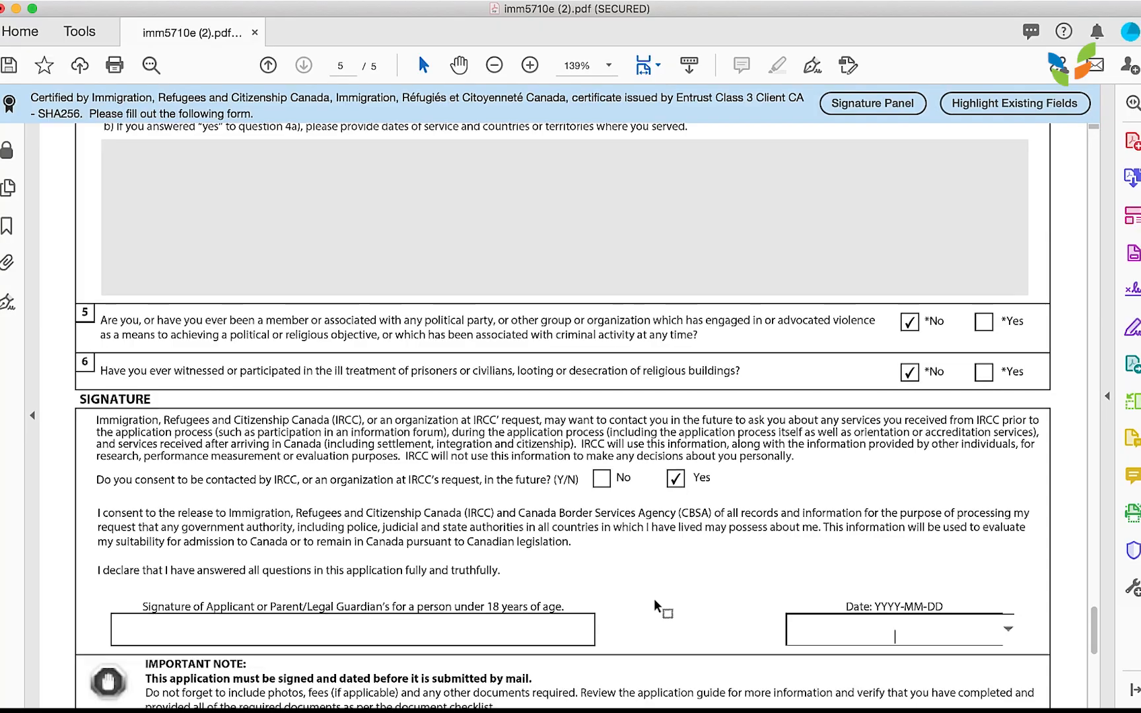
pyautogui.scroll(-2, 660, 660)
pyautogui.scroll(-1, 656, 606)
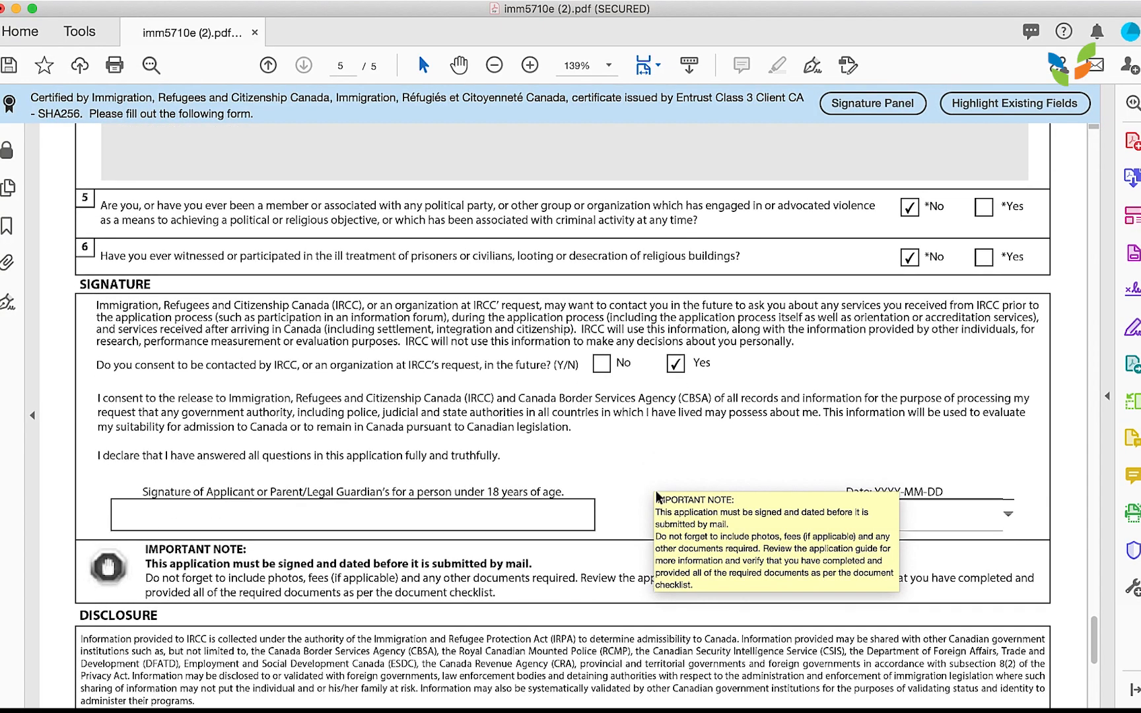
pyautogui.click(653, 483)
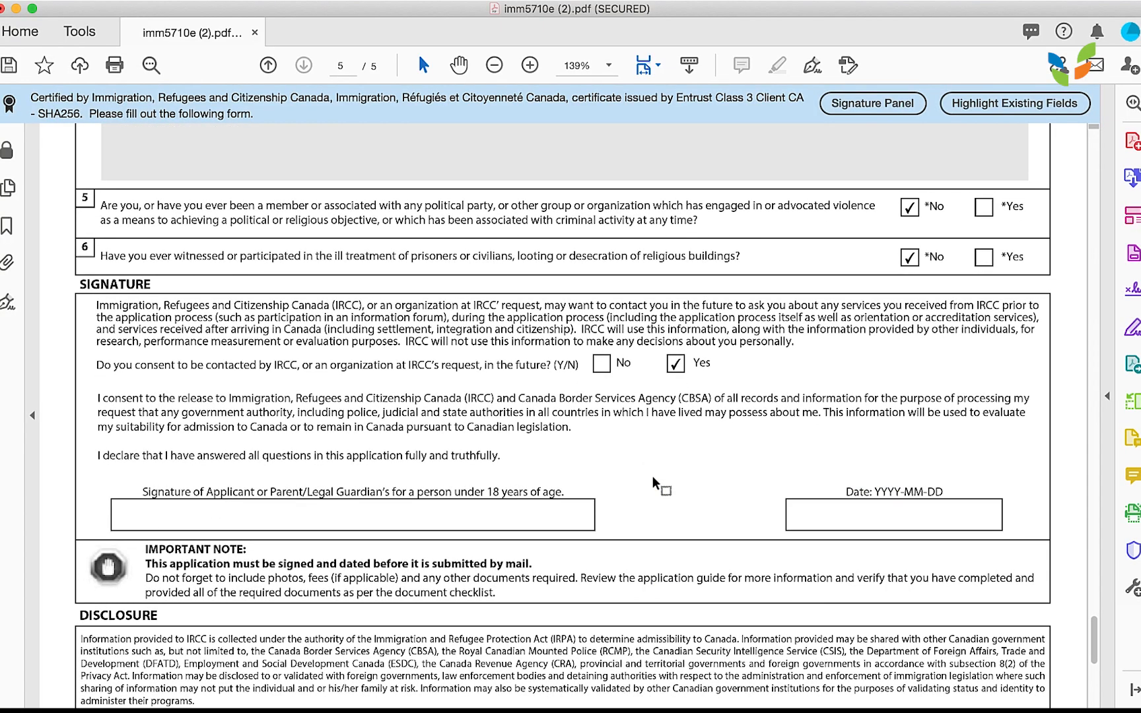
pyautogui.scroll(-5, 653, 483)
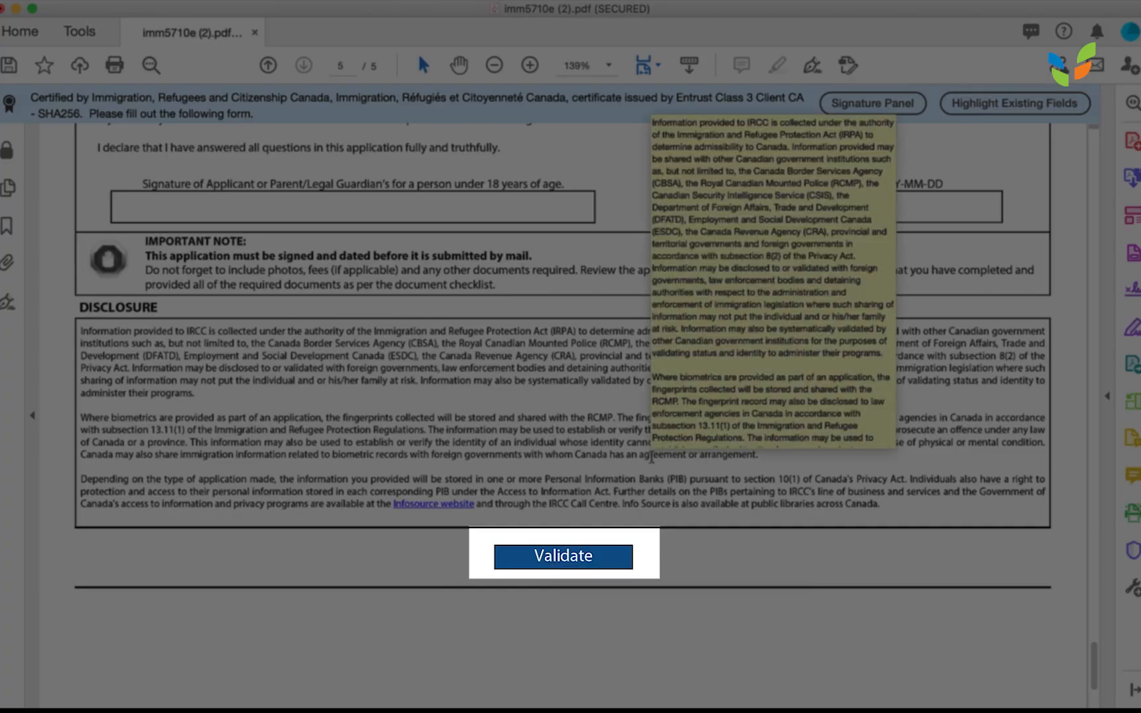
# Validate the form, dismiss the Date of Birth error, and review the red-outlined required fields.
pyautogui.scroll(3, 653, 304)
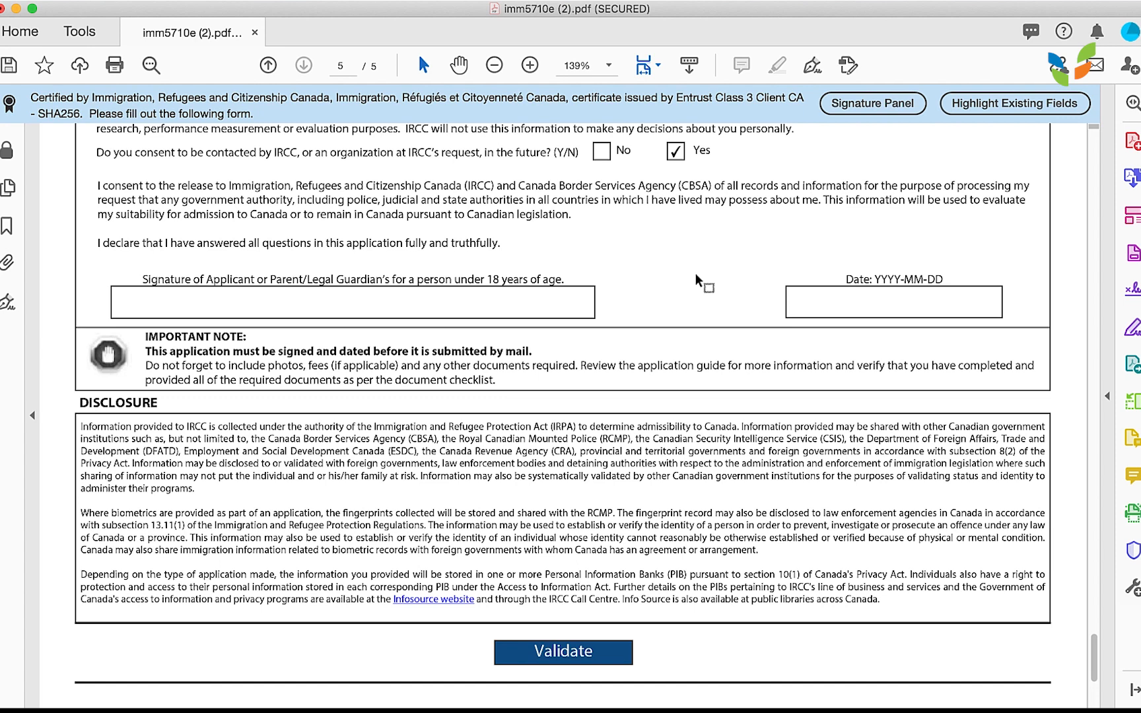
pyautogui.click(543, 663)
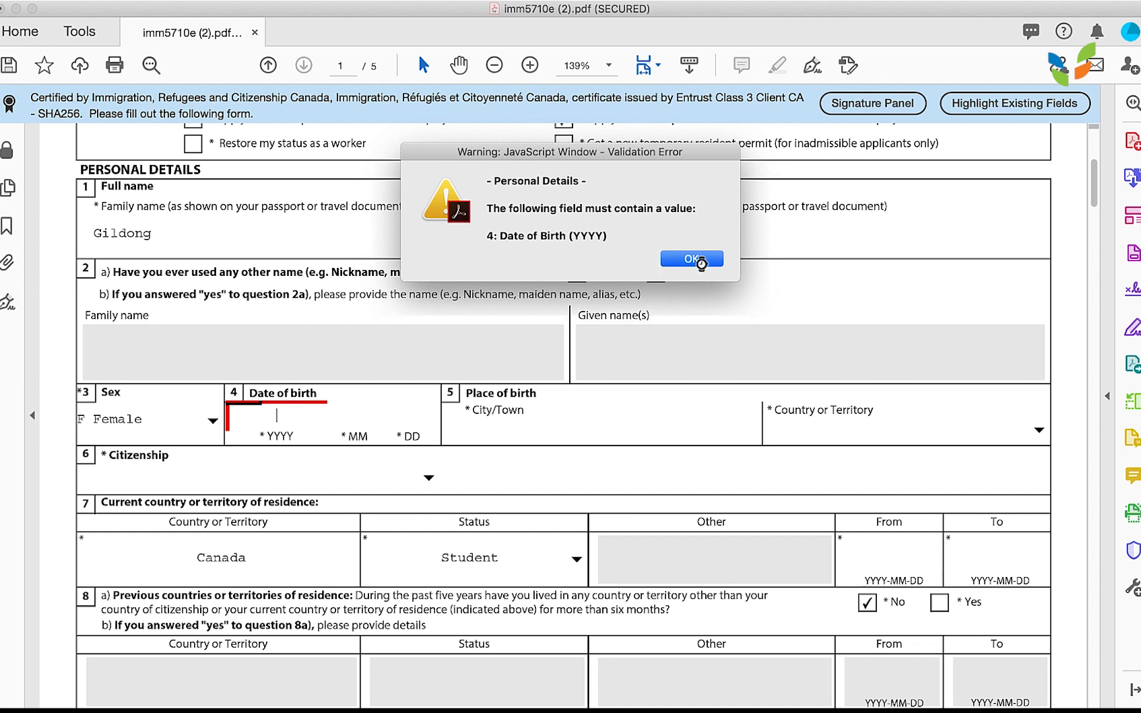
pyautogui.click(700, 258)
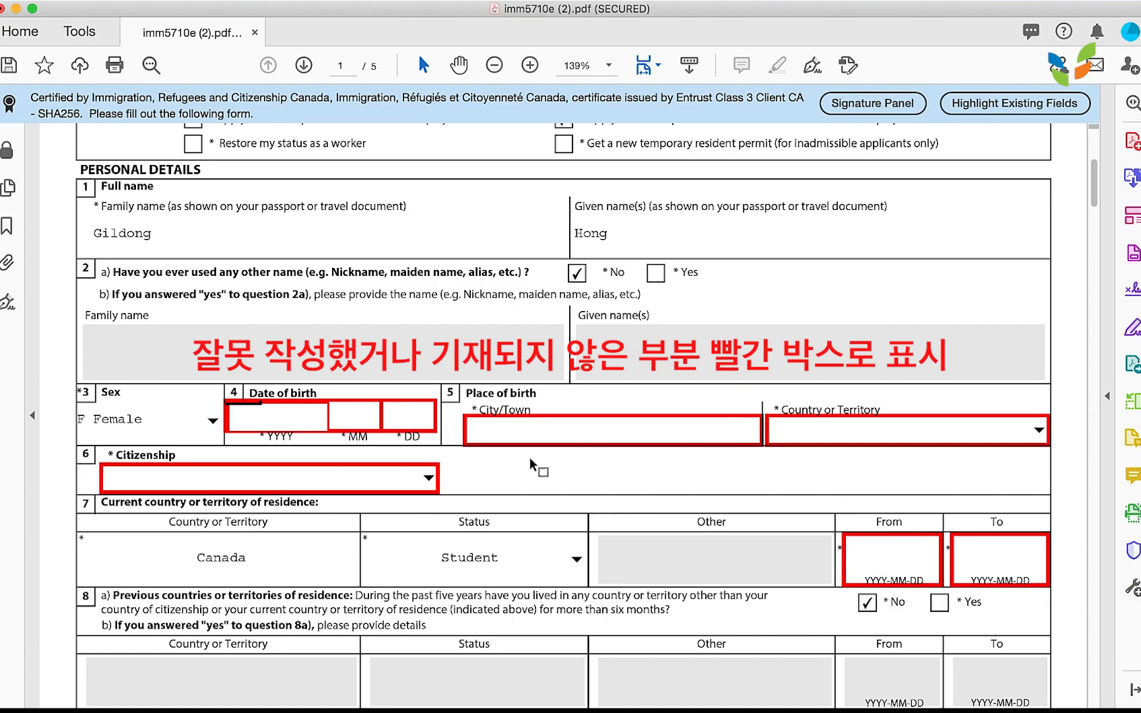
pyautogui.scroll(-10, 535, 466)
pyautogui.scroll(-15, 535, 466)
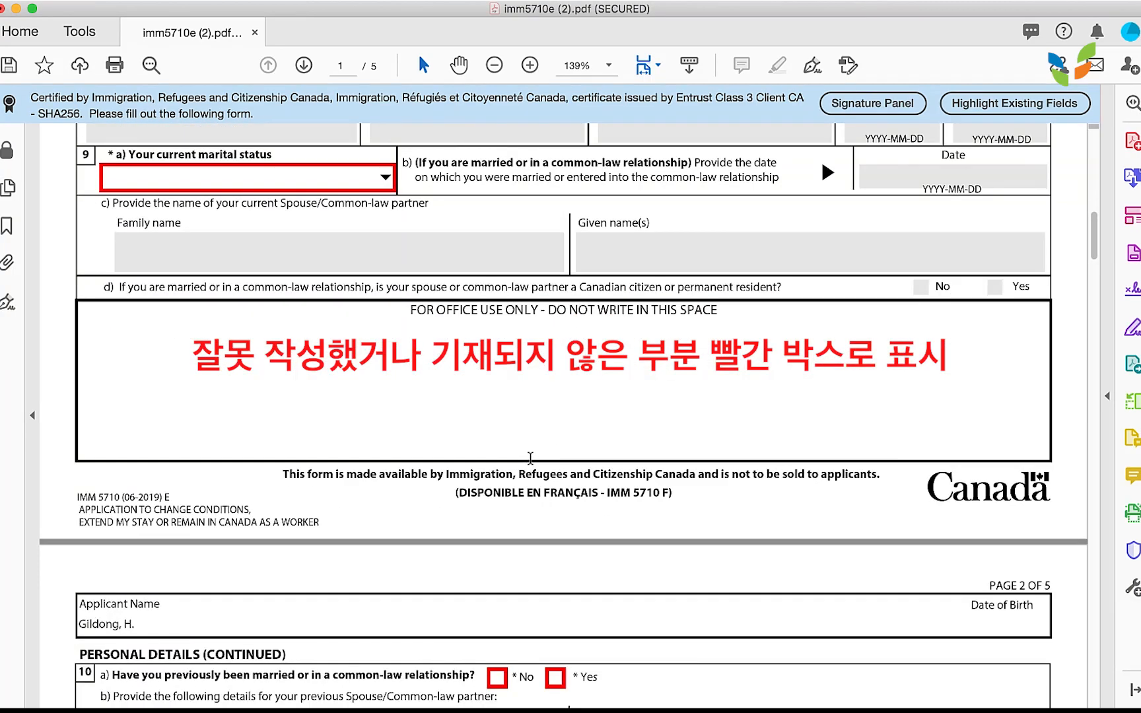
pyautogui.scroll(-10, 530, 458)
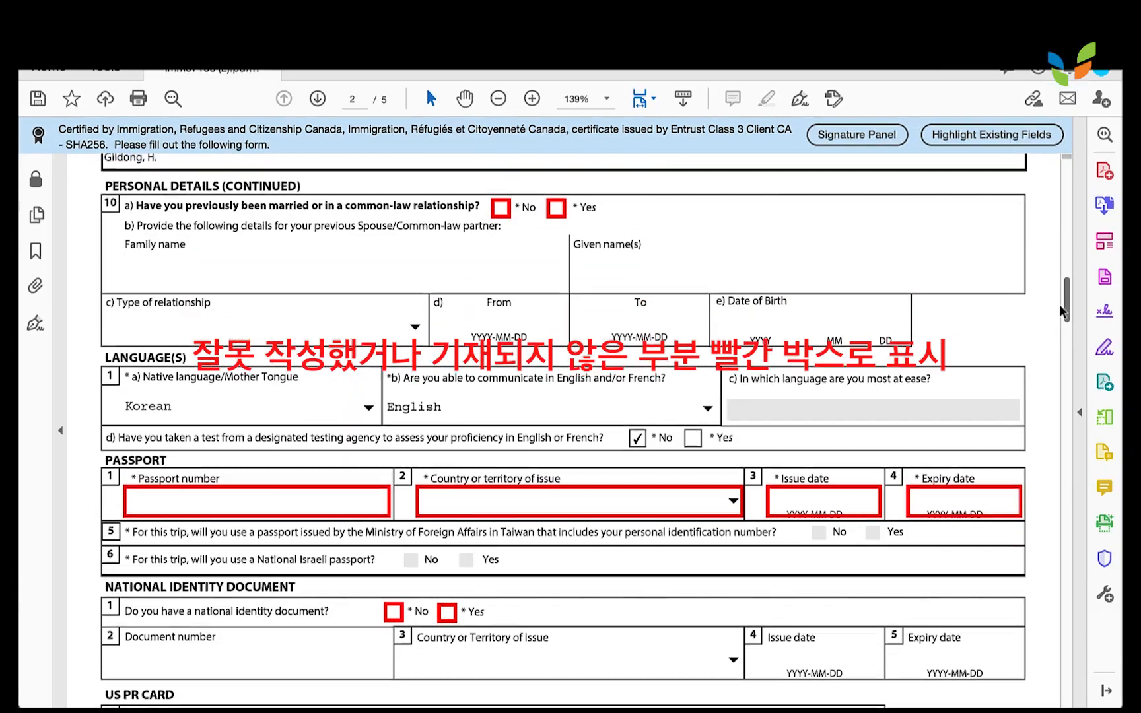
pyautogui.scroll(-20, 561, 429)
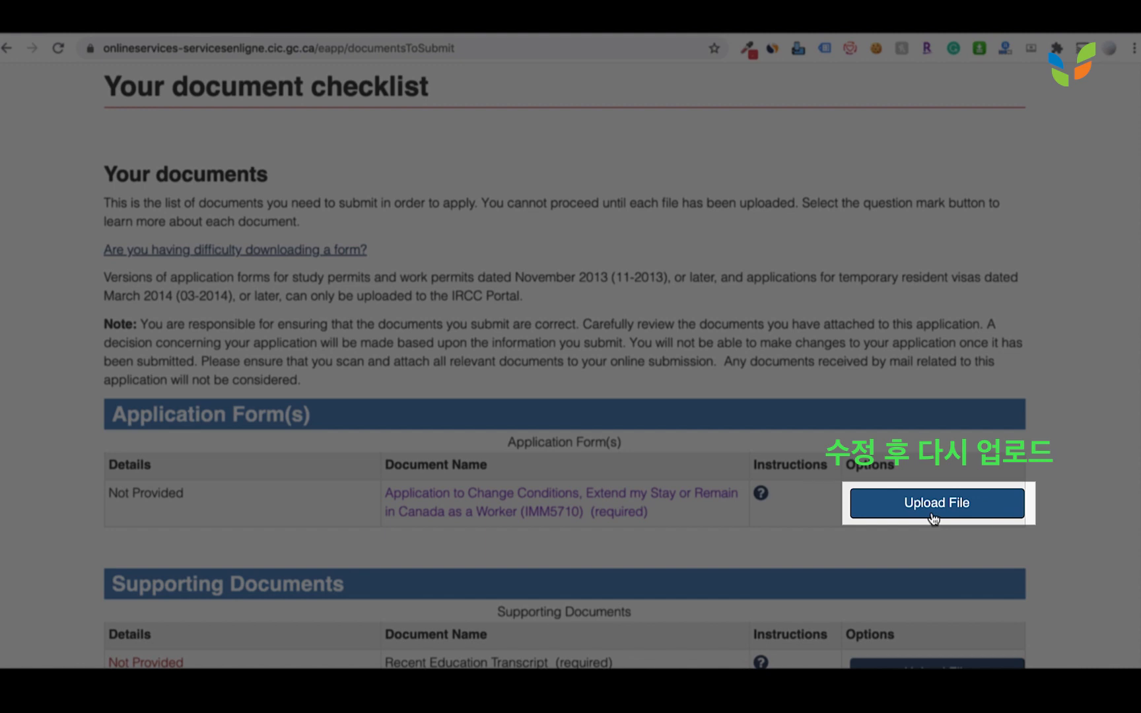
# Scroll the IRCC Documents to Submit page to the Application Form(s) table and $340 fee estimate.
pyautogui.scroll(-5, 847, 550)
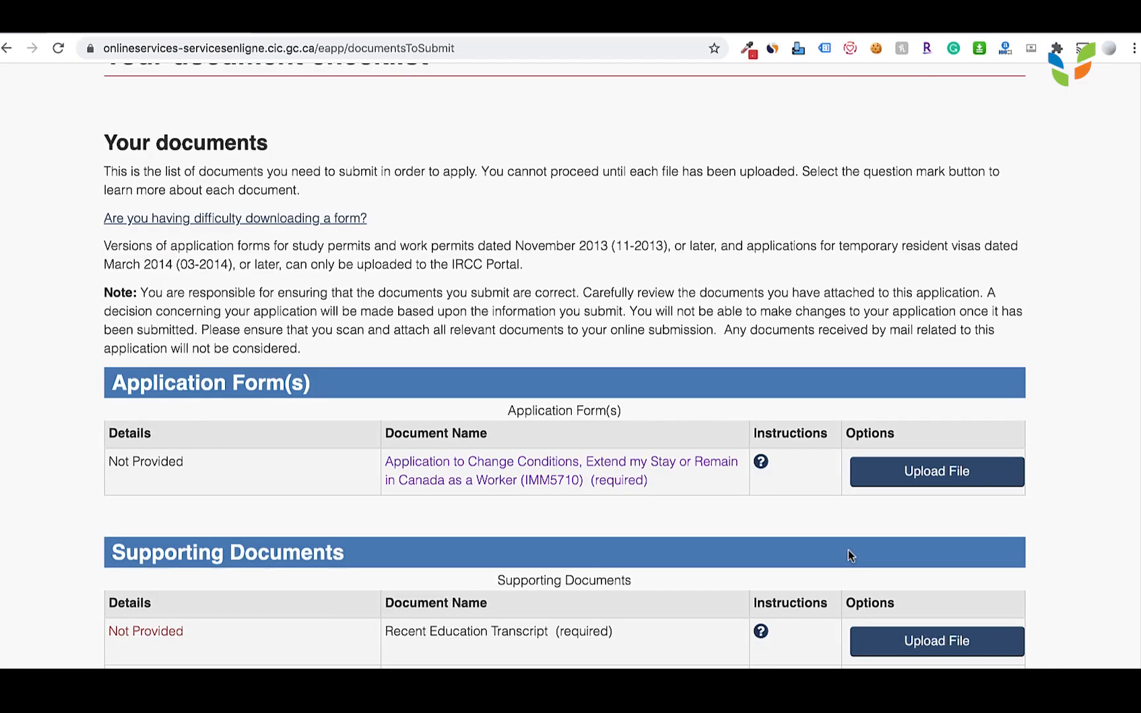
pyautogui.scroll(-3, 851, 556)
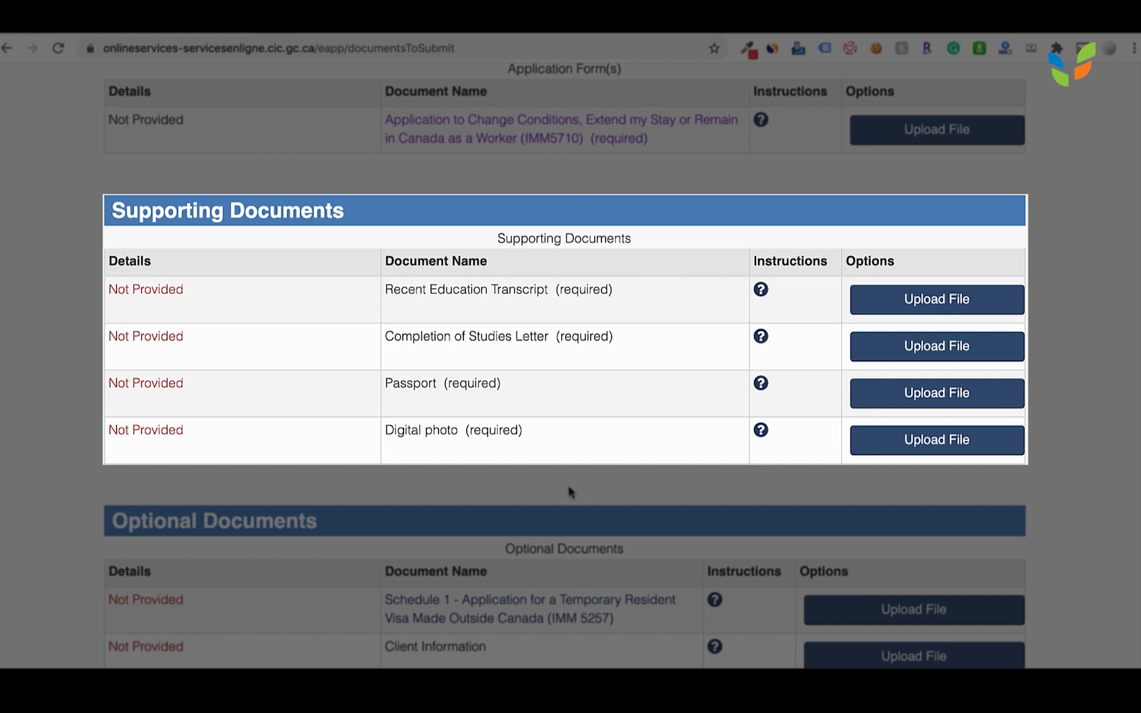
pyautogui.scroll(-3, 569, 492)
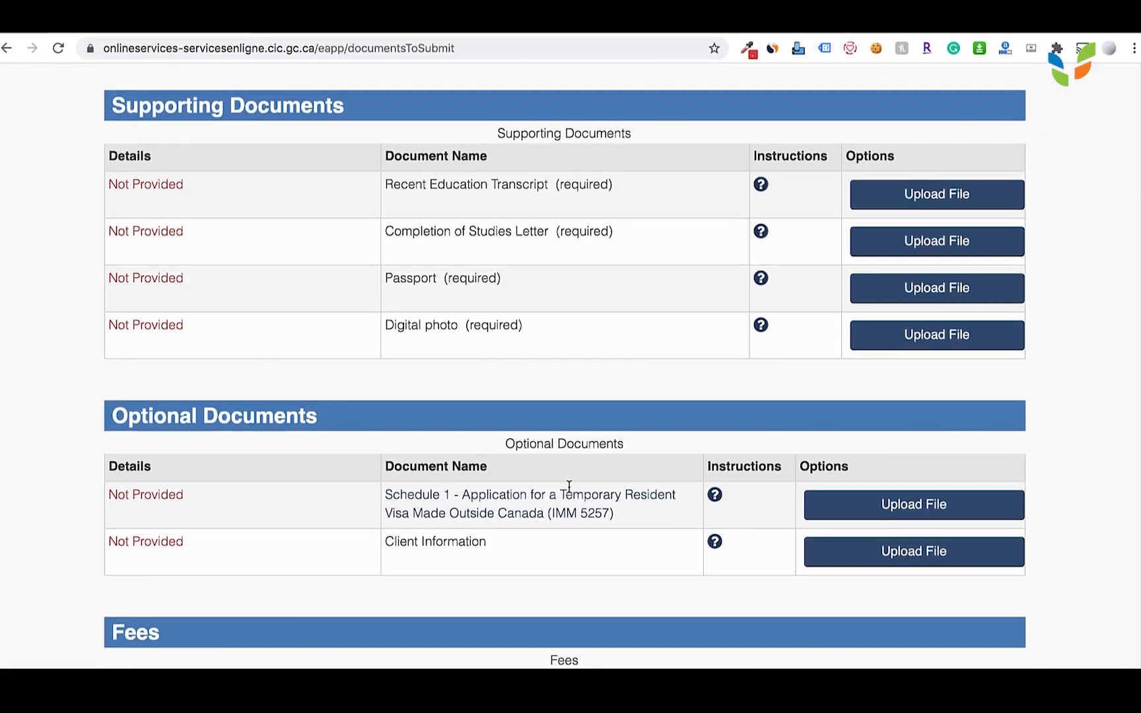
pyautogui.scroll(-2, 570, 492)
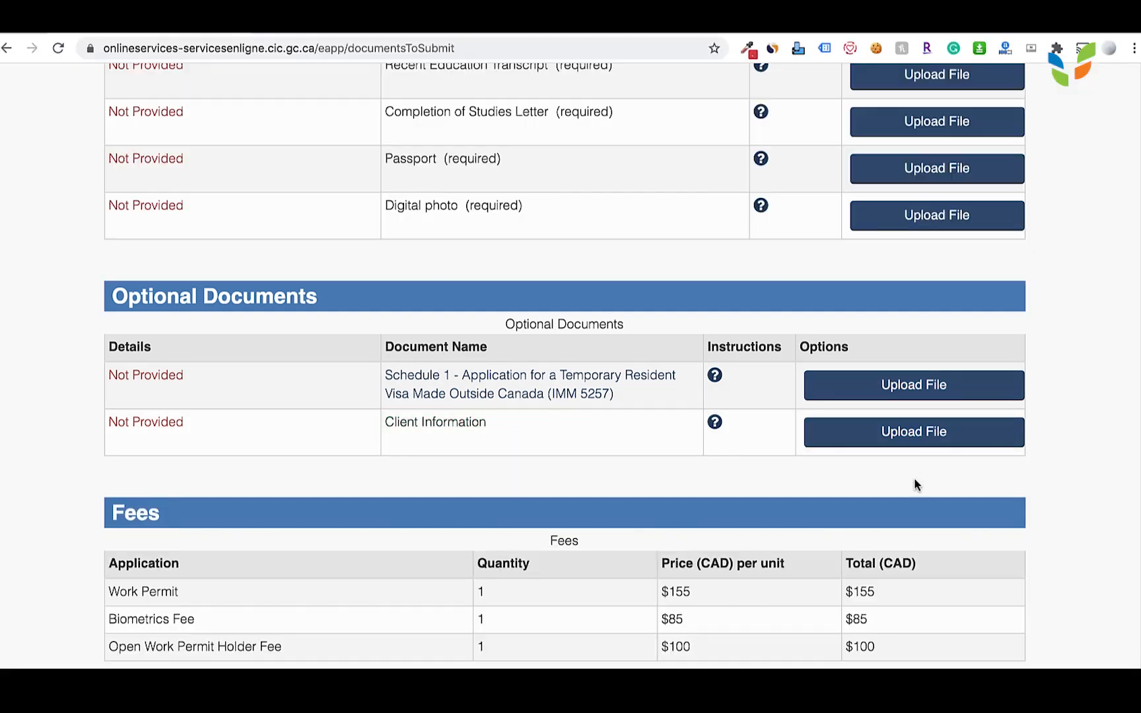
pyautogui.scroll(-2, 914, 484)
pyautogui.scroll(-2, 913, 486)
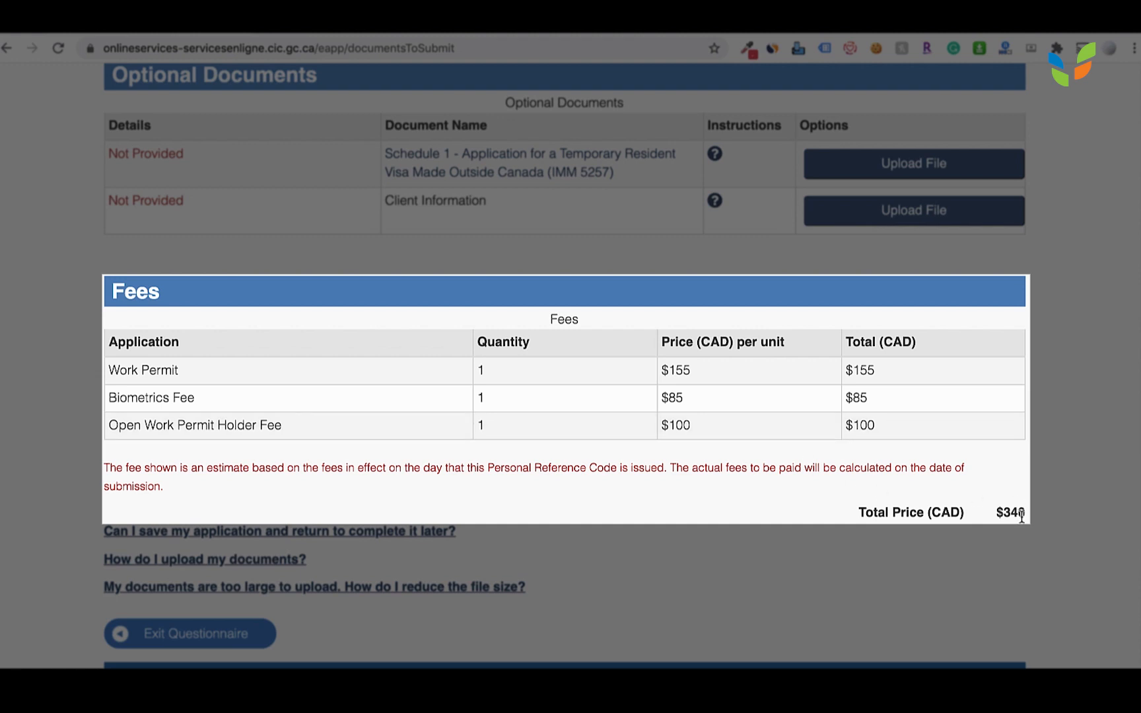
pyautogui.scroll(-1, 830, 553)
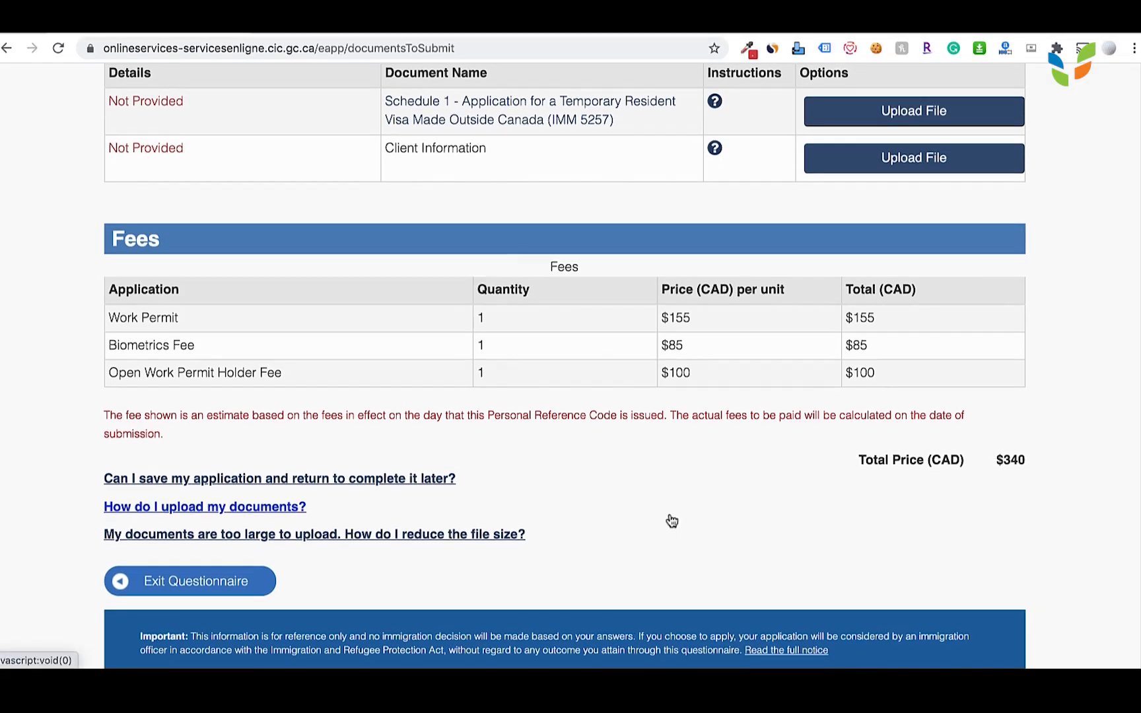
pyautogui.scroll(10, 671, 520)
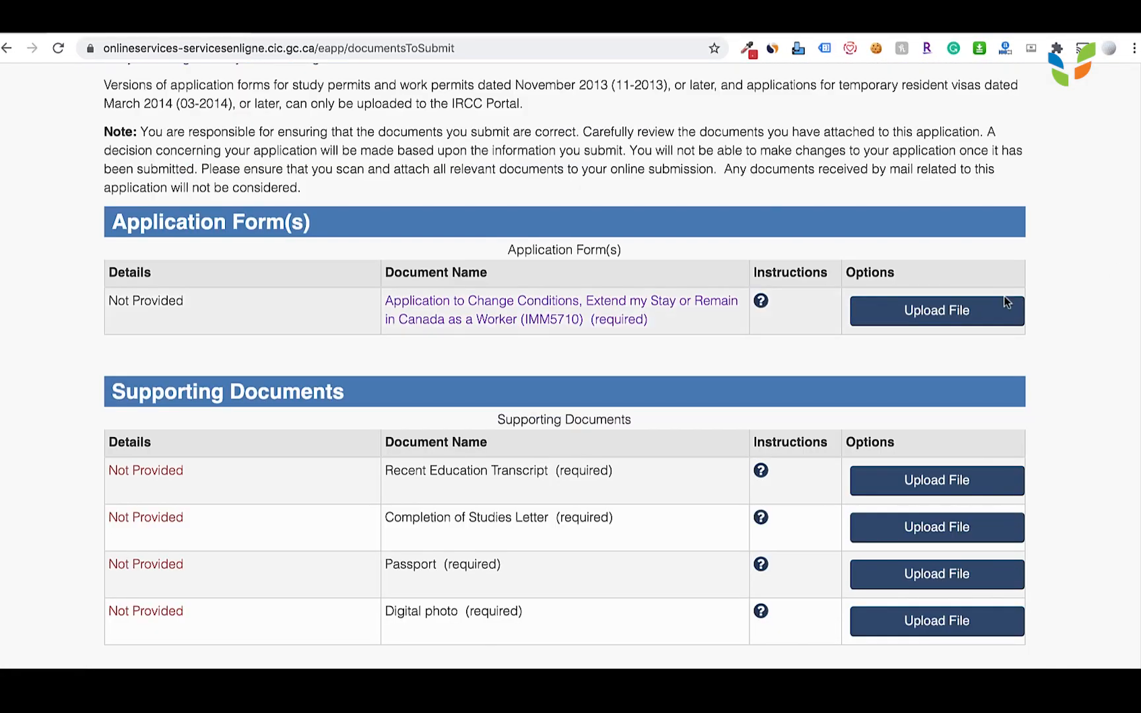
# Check the uploaded documents list, including the Passport (required) entry, down to the Next button.
pyautogui.scroll(-4, 937, 397)
pyautogui.scroll(-2, 939, 402)
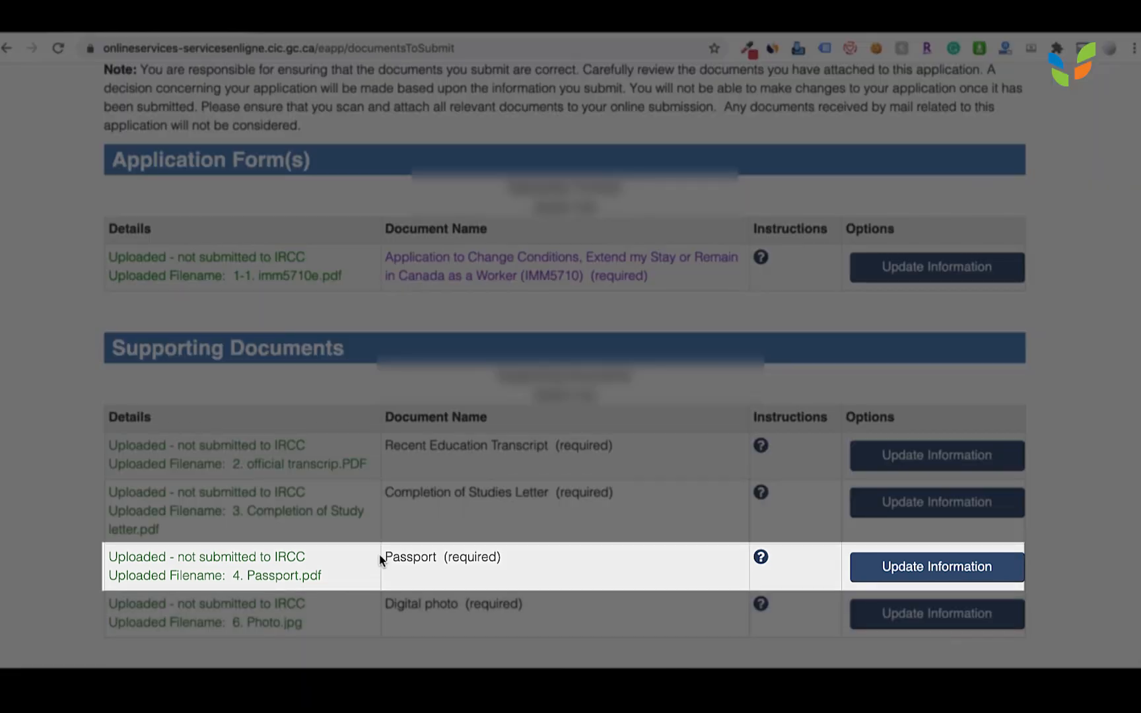
pyautogui.moveTo(379, 556); pyautogui.dragTo(509, 558)
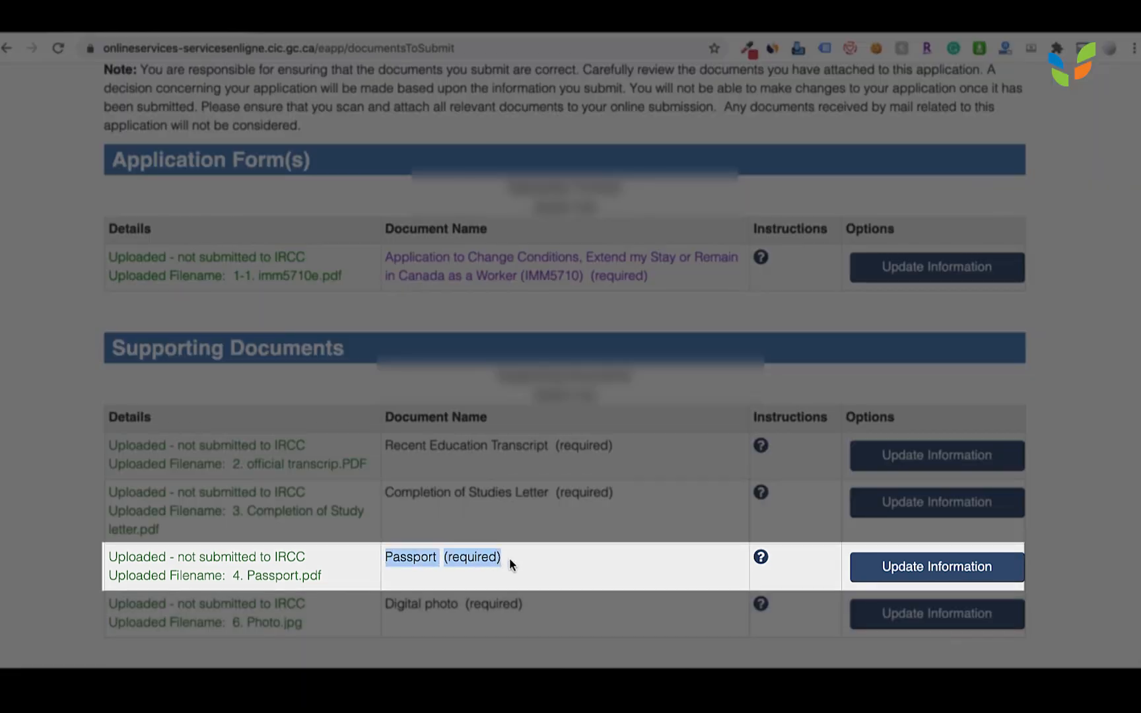
pyautogui.click(538, 558)
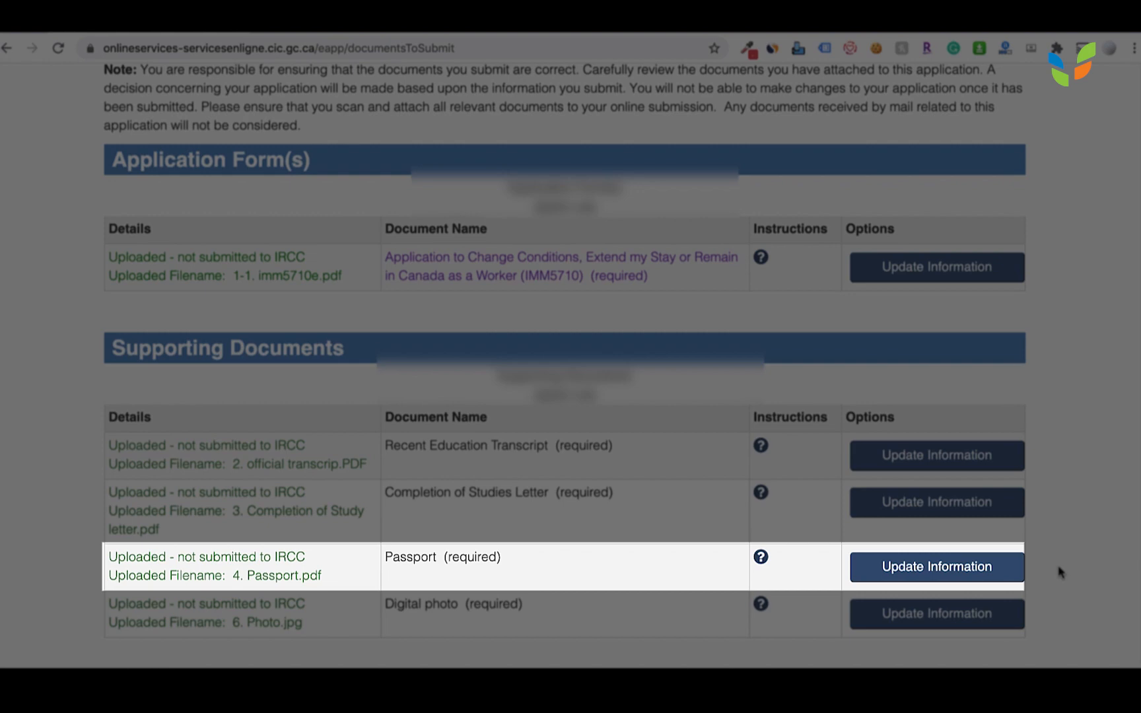
pyautogui.scroll(-10, 1053, 564)
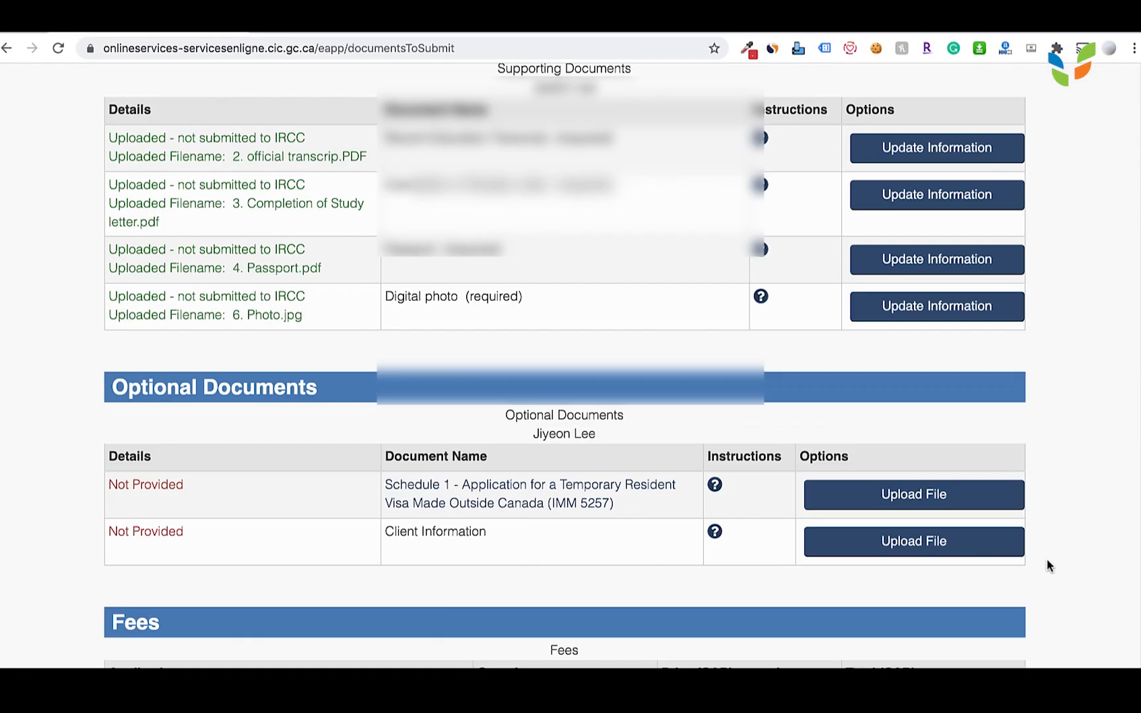
pyautogui.scroll(-4, 1048, 564)
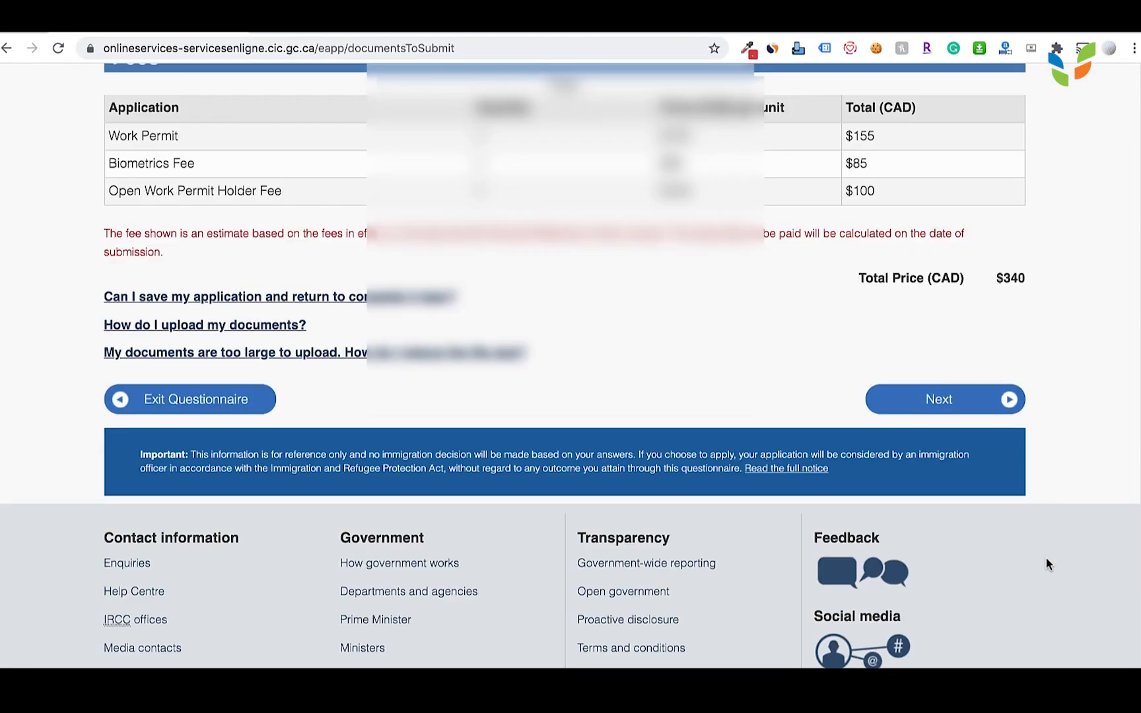
# Continue to the Declaration and Electronic Signature page and read through the declaration.
pyautogui.click(938, 399)
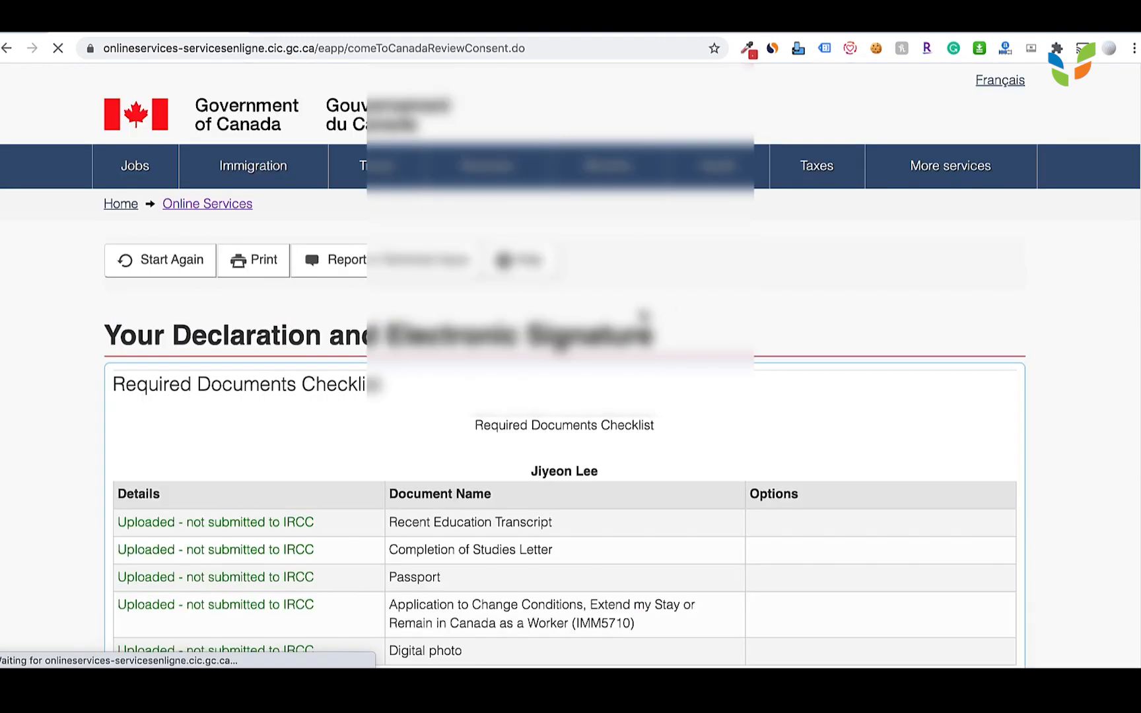
pyautogui.scroll(-2, 607, 407)
pyautogui.scroll(-2, 607, 407)
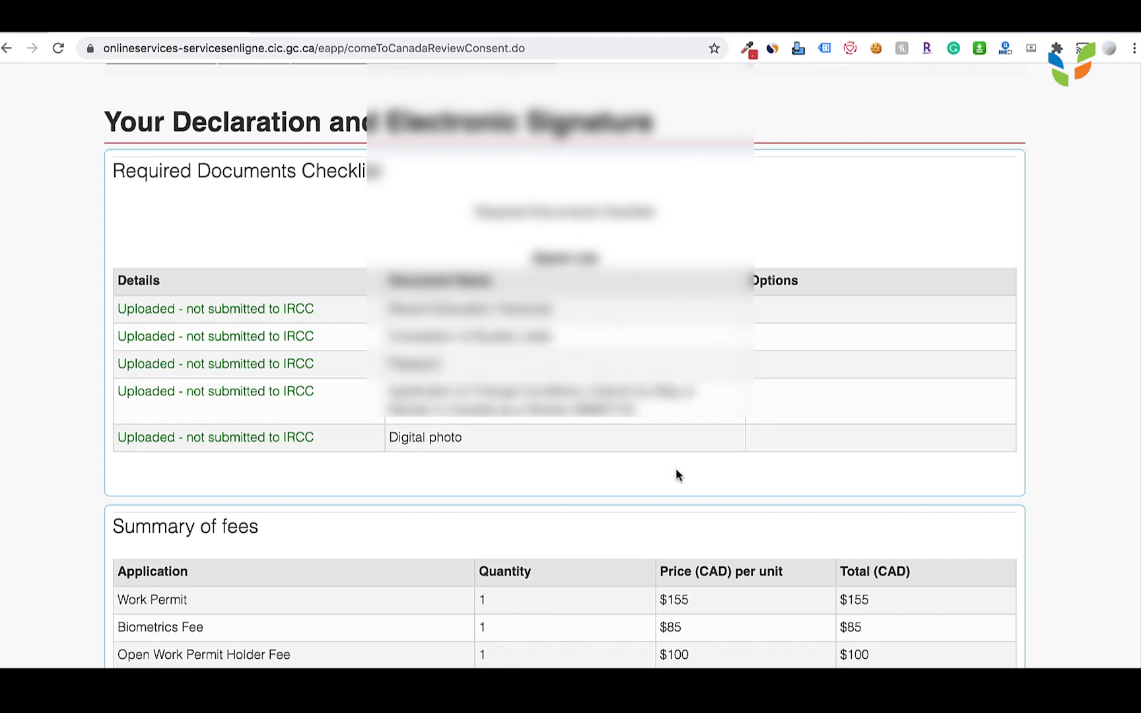
pyautogui.scroll(-3, 675, 475)
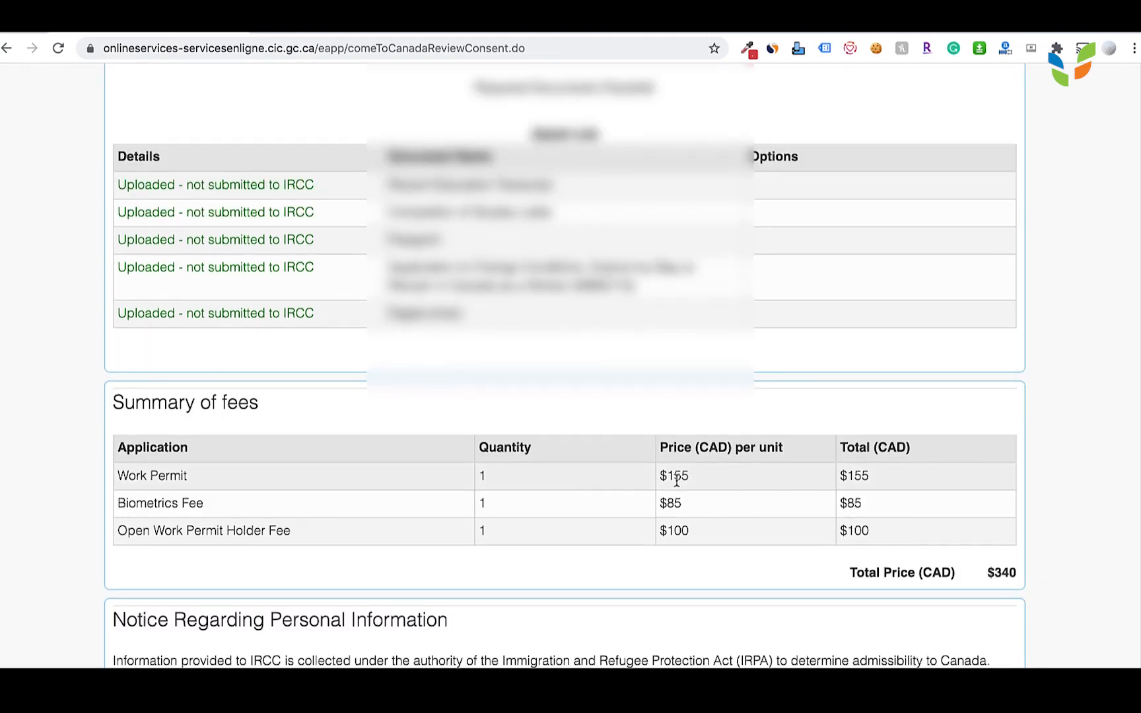
pyautogui.scroll(-5, 676, 480)
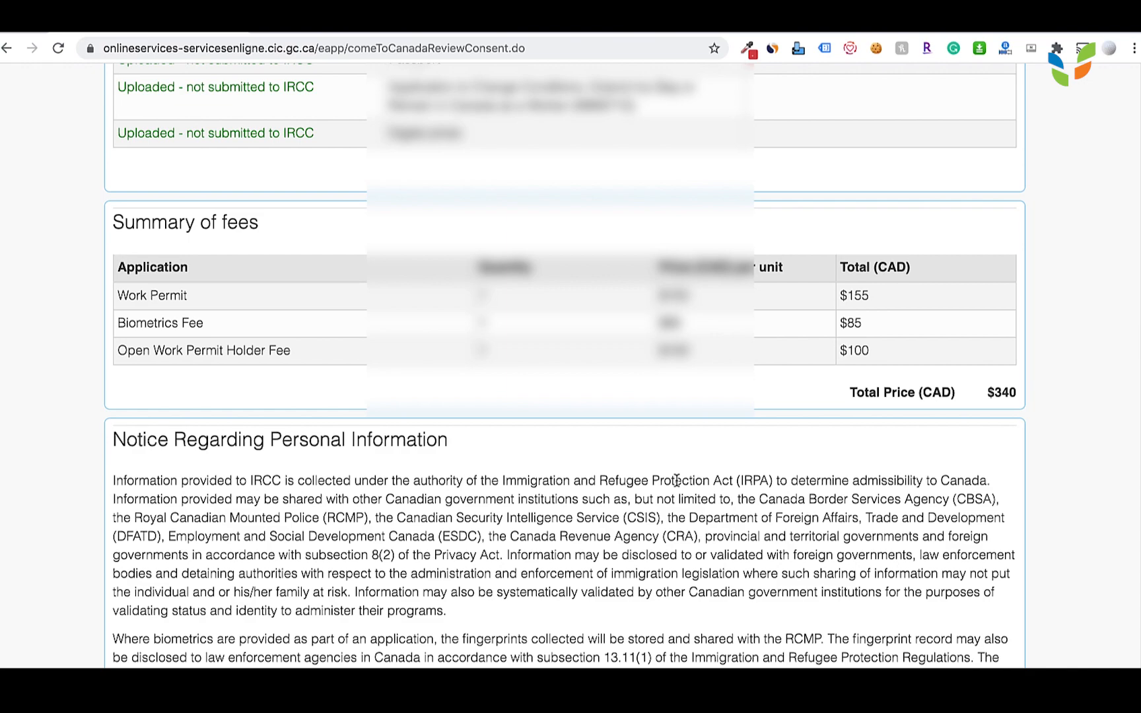
pyautogui.scroll(5, 675, 480)
pyautogui.scroll(-10, 675, 480)
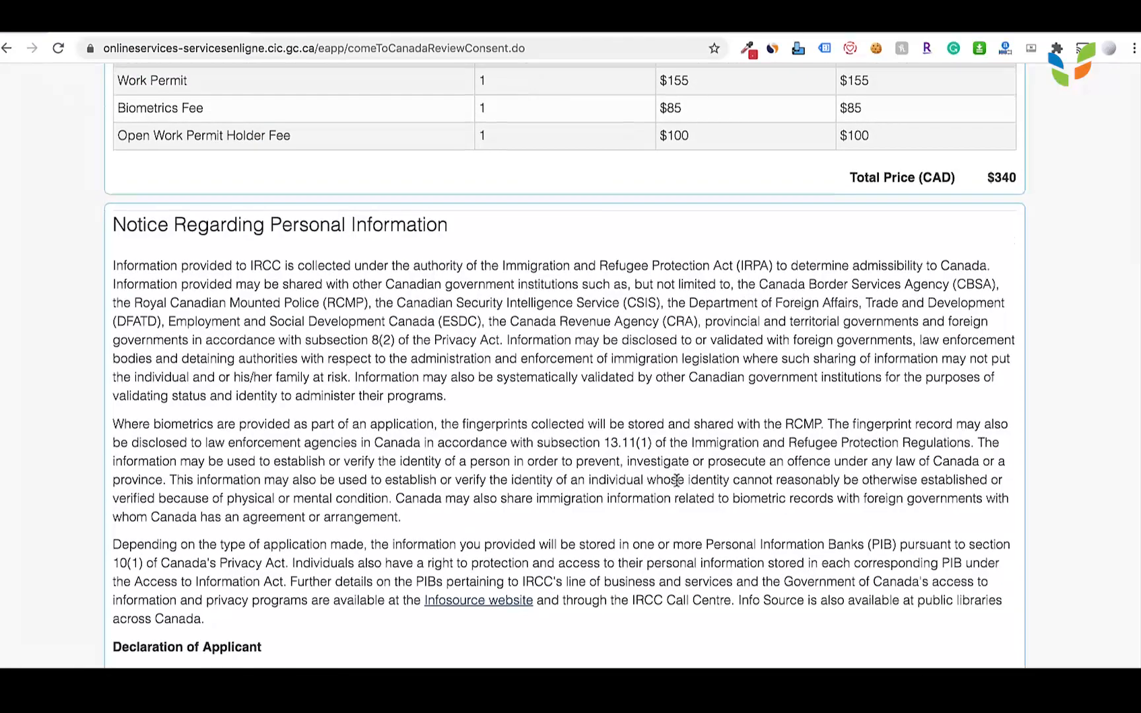
pyautogui.scroll(-12, 677, 480)
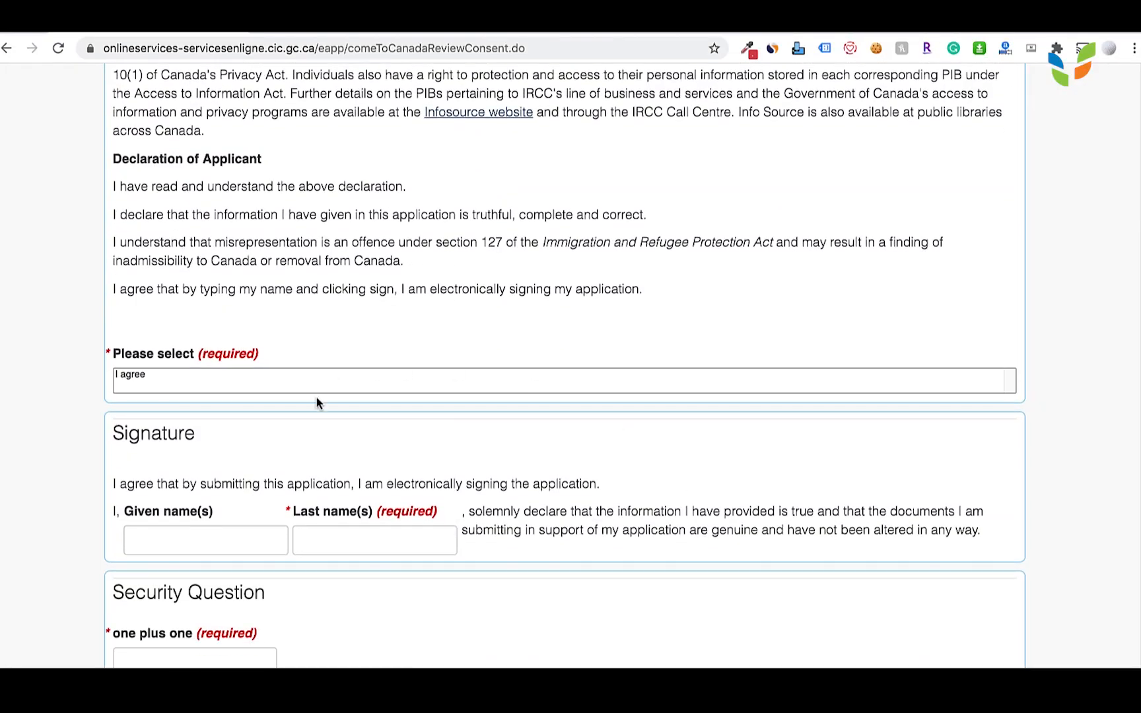
# Choose I agree, enter the applicant's given and last names, answer the security question, and sign.
pyautogui.click(312, 393)
pyautogui.click(315, 422)
pyautogui.scroll(-3, 264, 416)
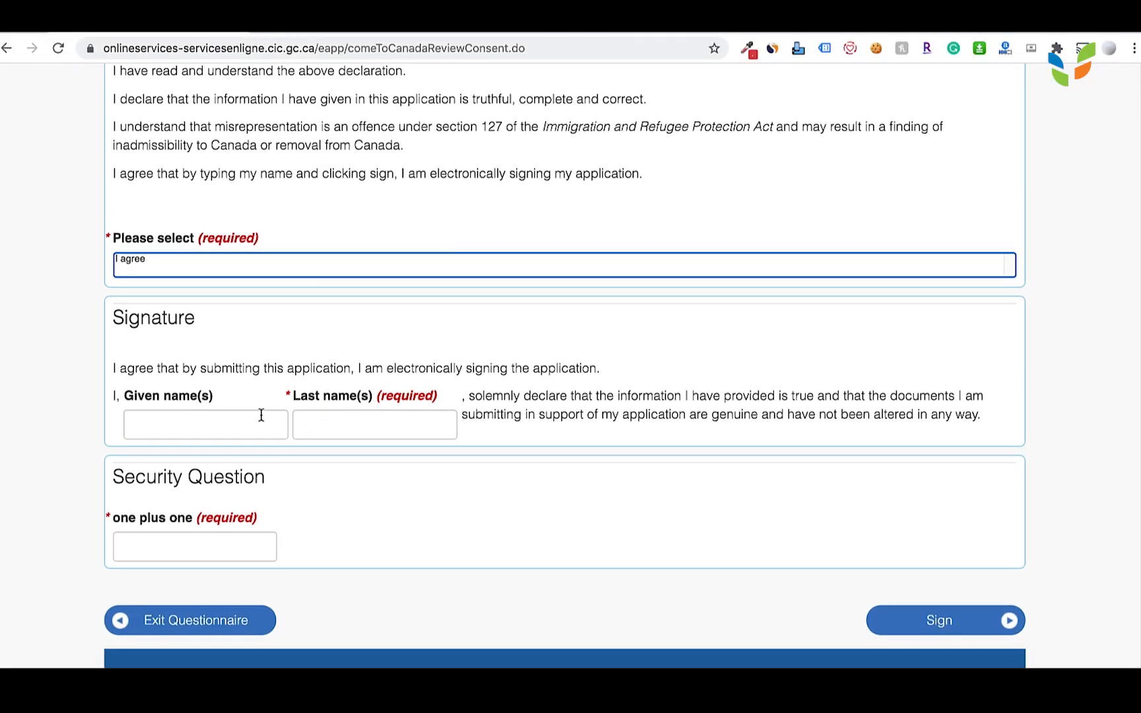
pyautogui.click(234, 417)
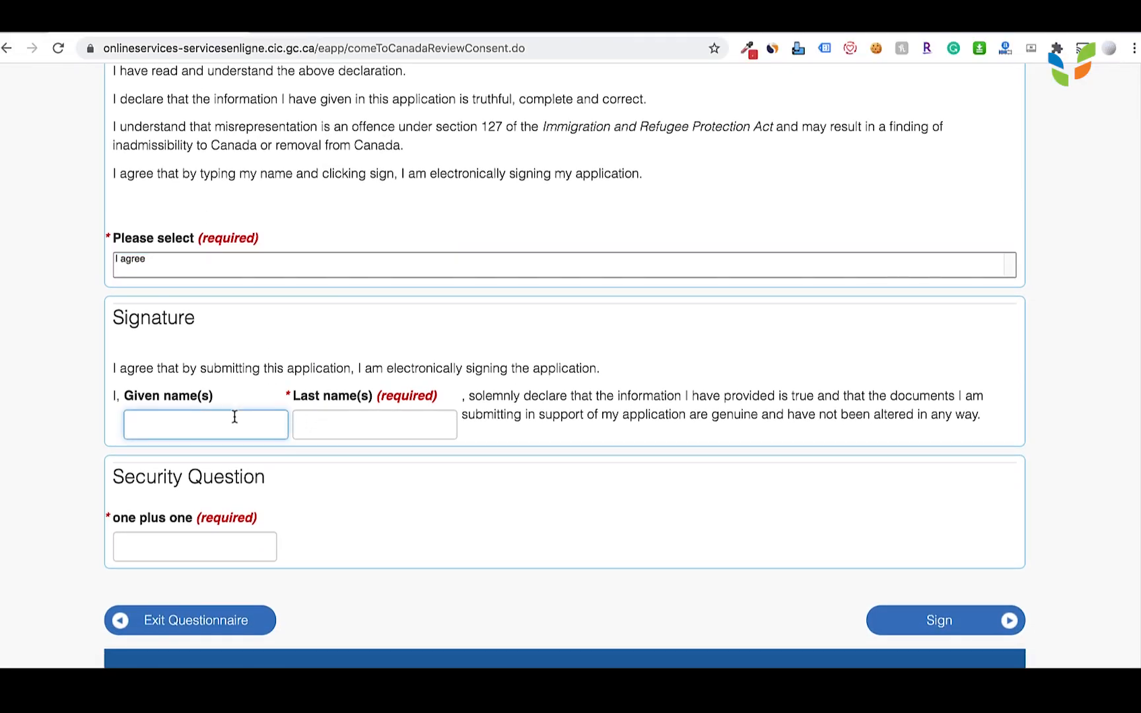
pyautogui.write('Gildong')
pyautogui.press('Tab')
pyautogui.write('H')
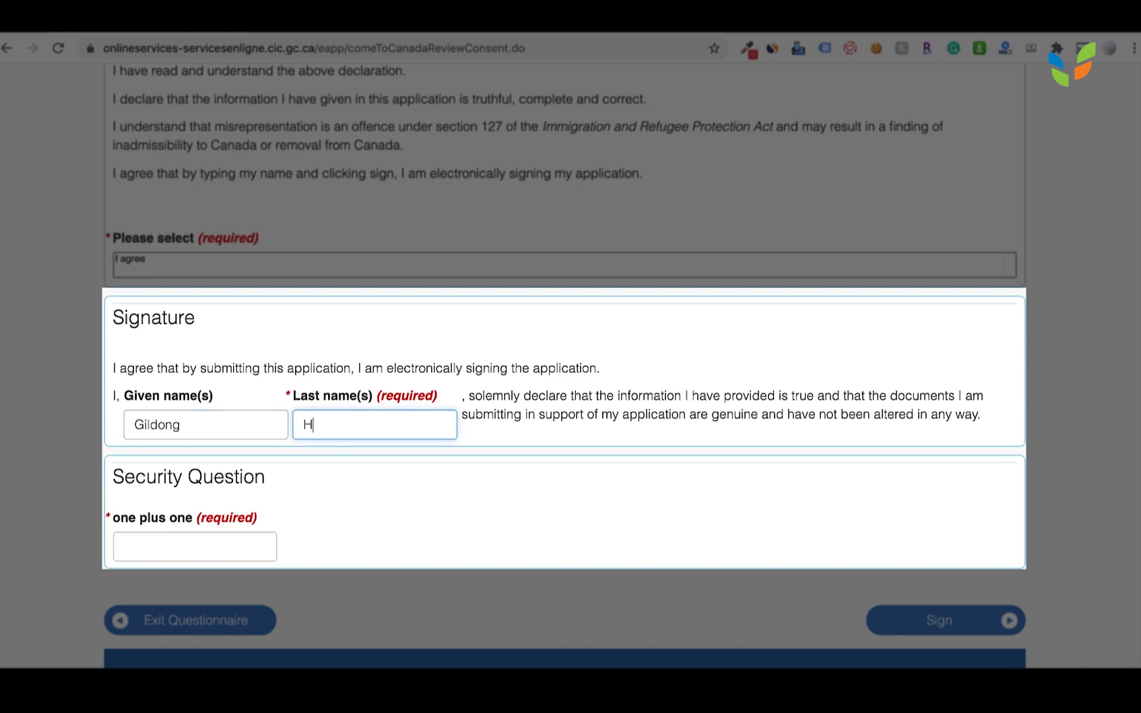
pyautogui.write('ong')
pyautogui.press('Tab')
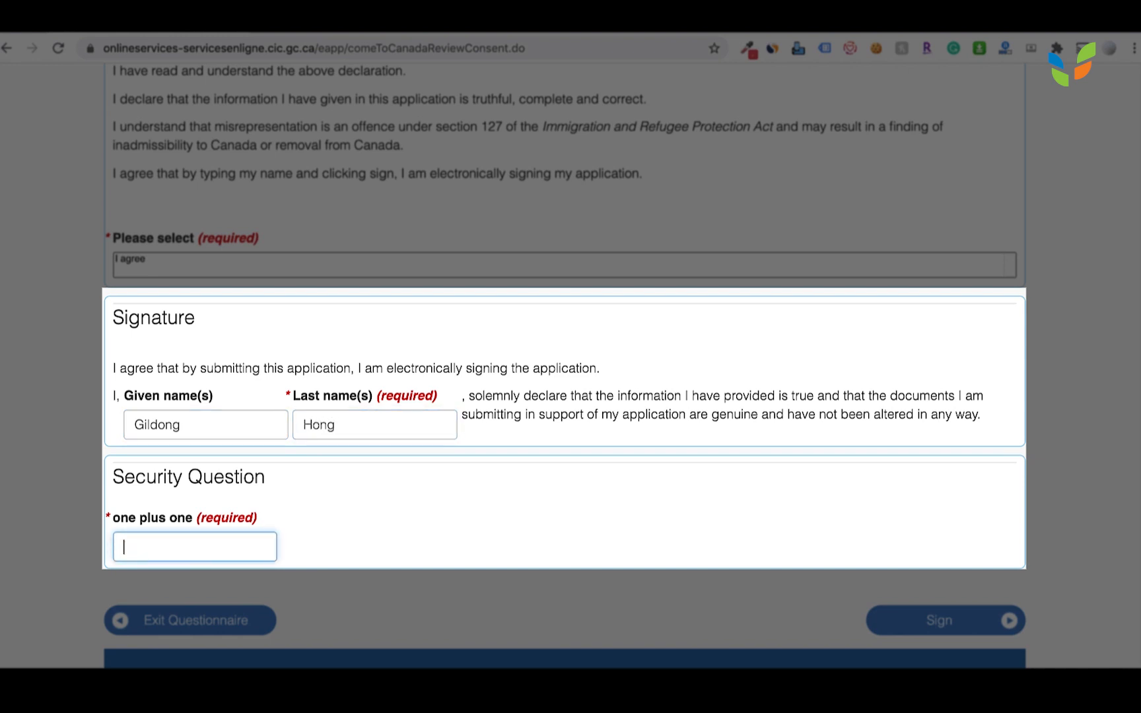
pyautogui.write('two')
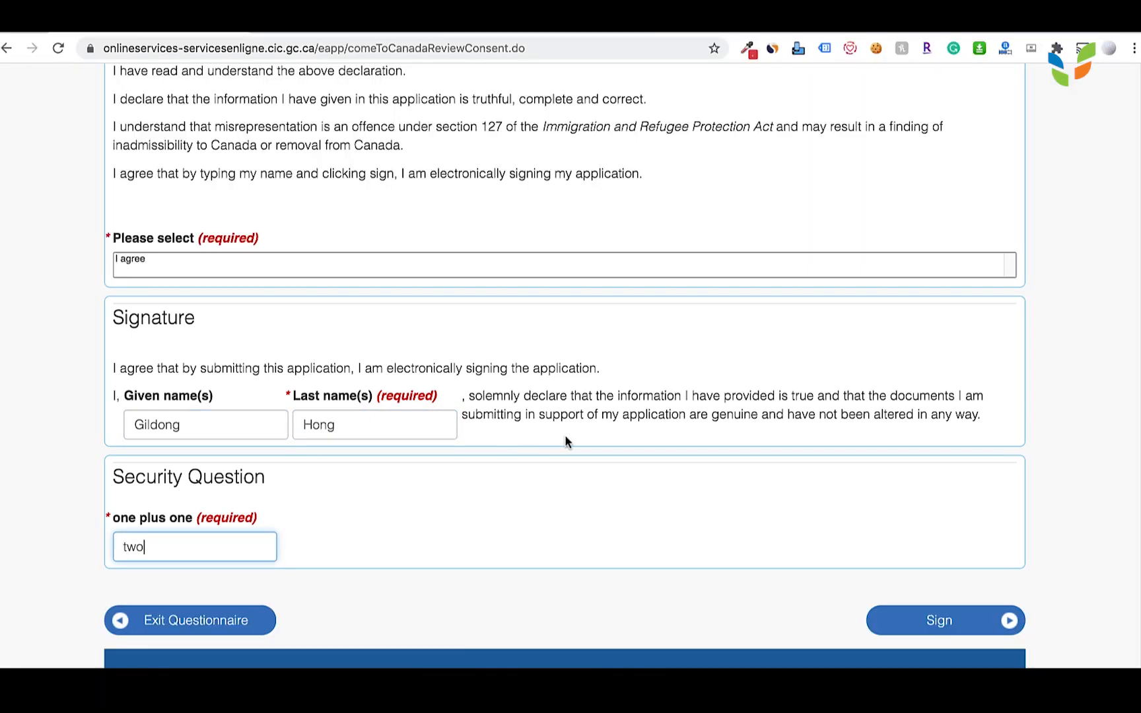
pyautogui.click(948, 627)
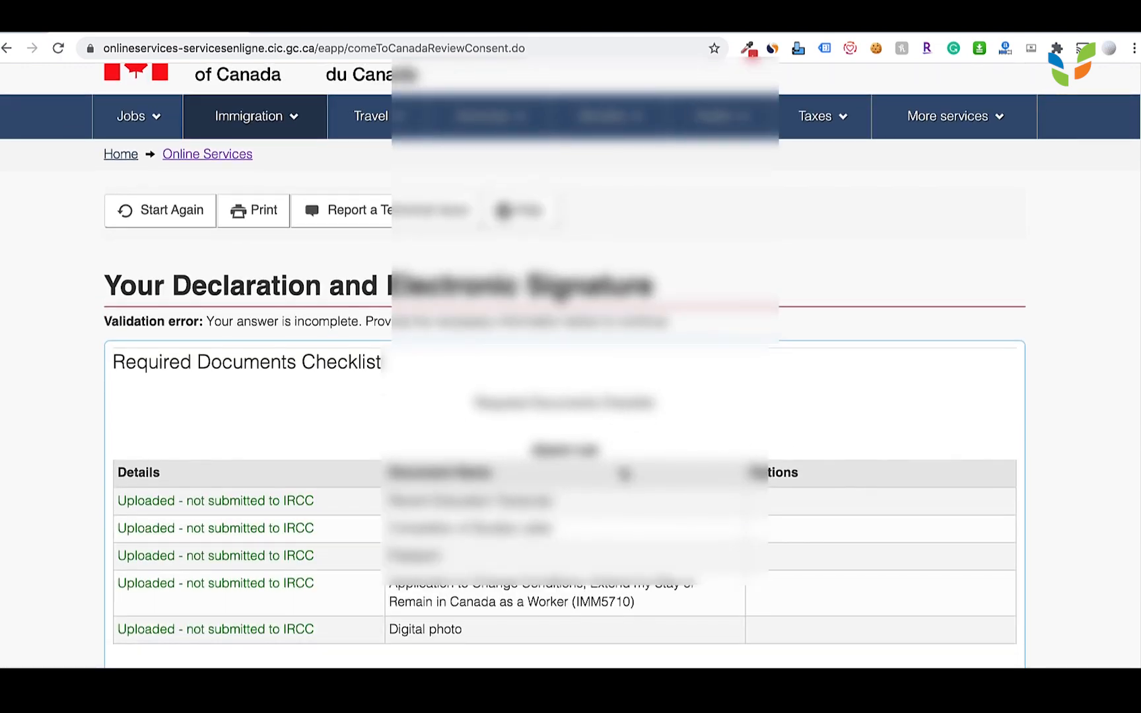
# Select I agree in the declaration list box and sign the application electronically.
pyautogui.scroll(-4, 621, 467)
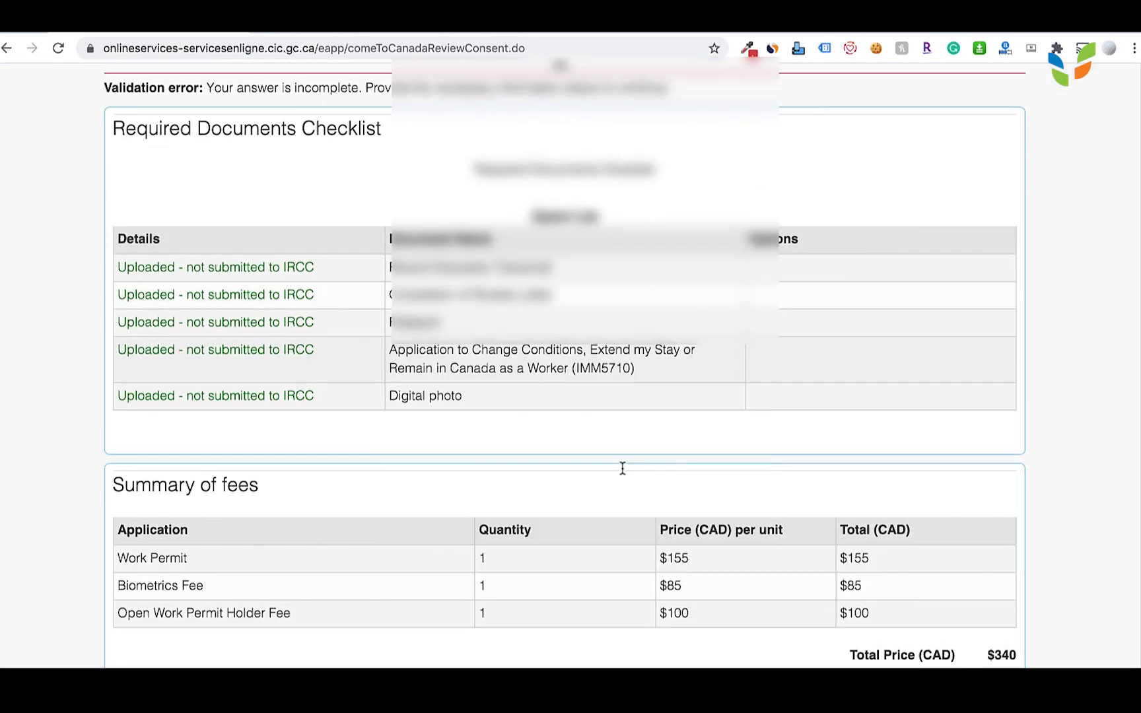
pyautogui.scroll(-10, 621, 466)
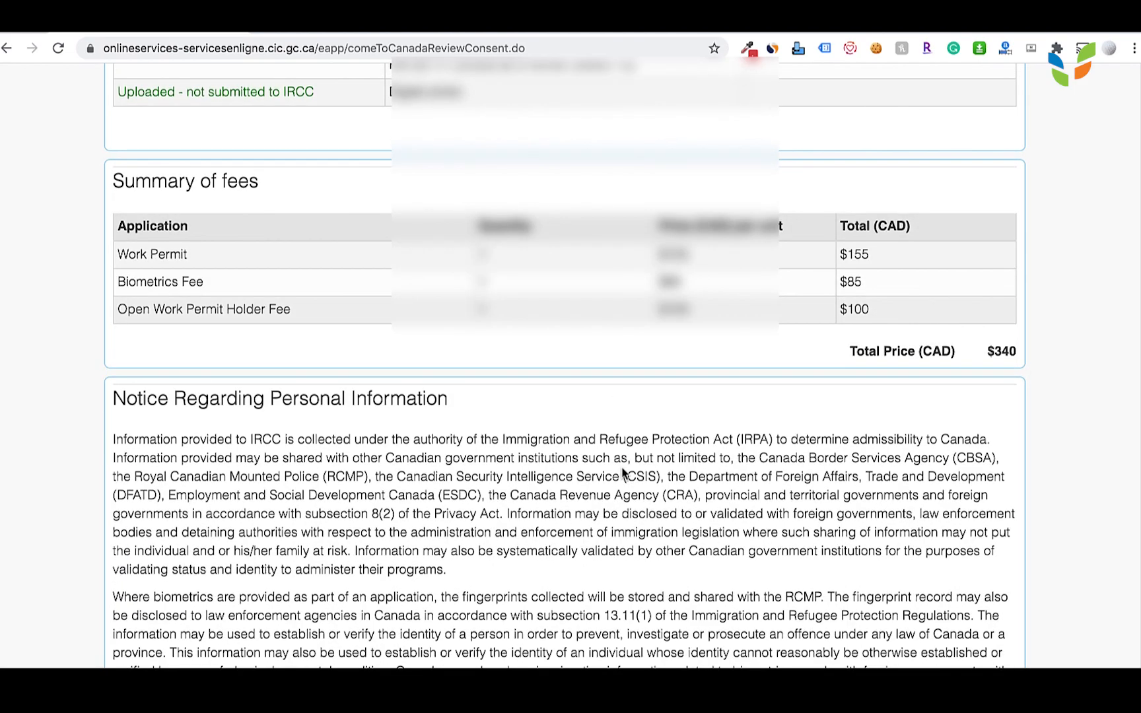
pyautogui.scroll(-4, 621, 467)
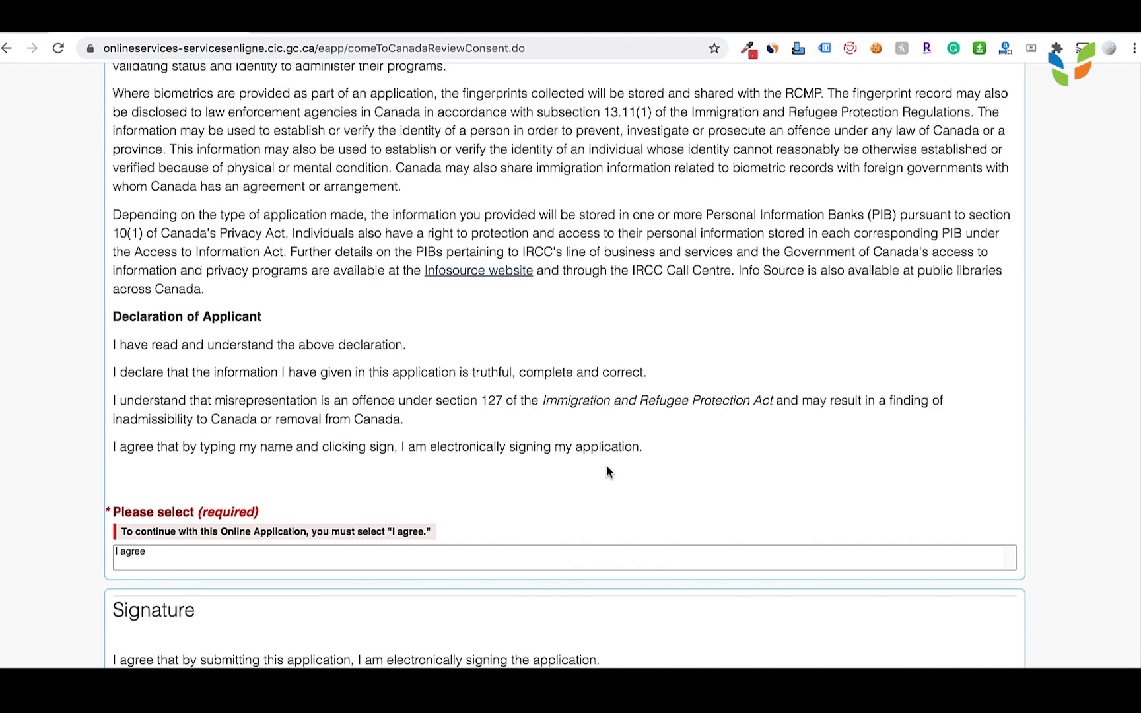
pyautogui.click(289, 559)
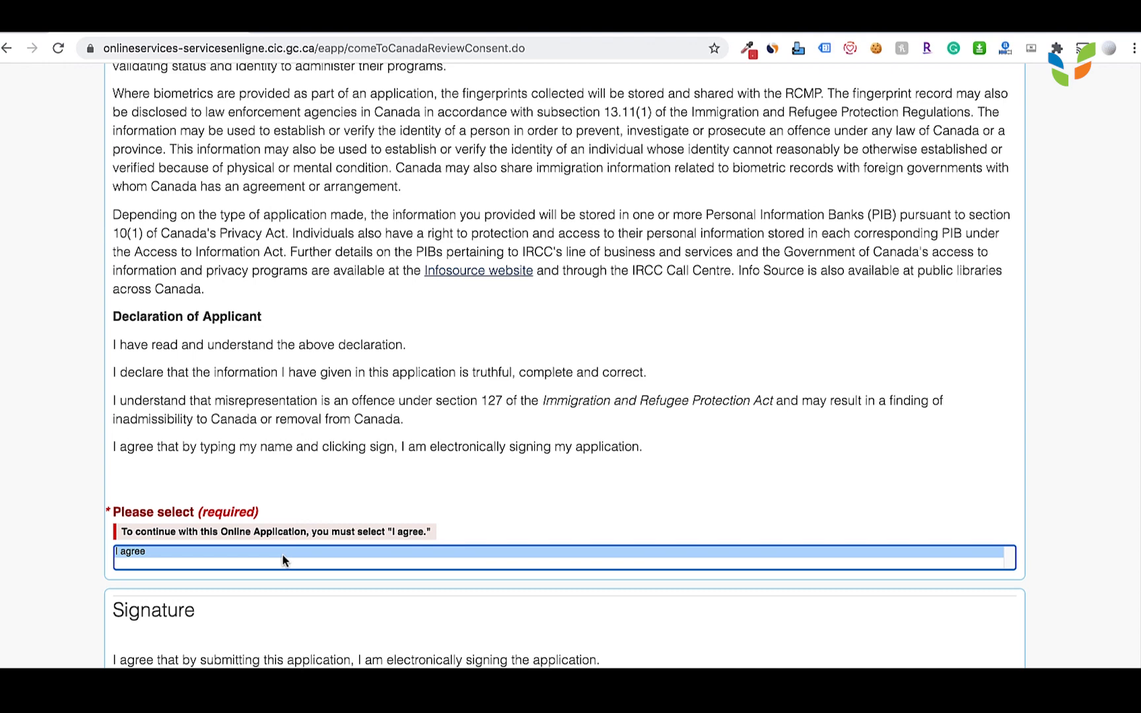
pyautogui.scroll(-6, 511, 575)
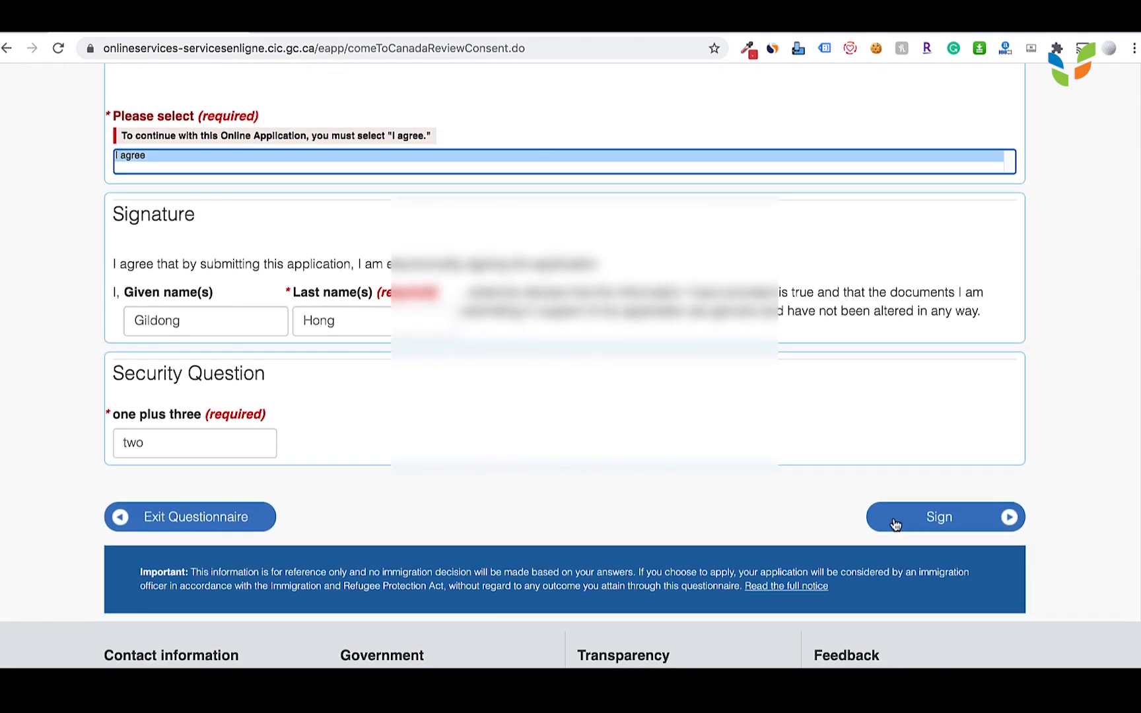
pyautogui.click(947, 513)
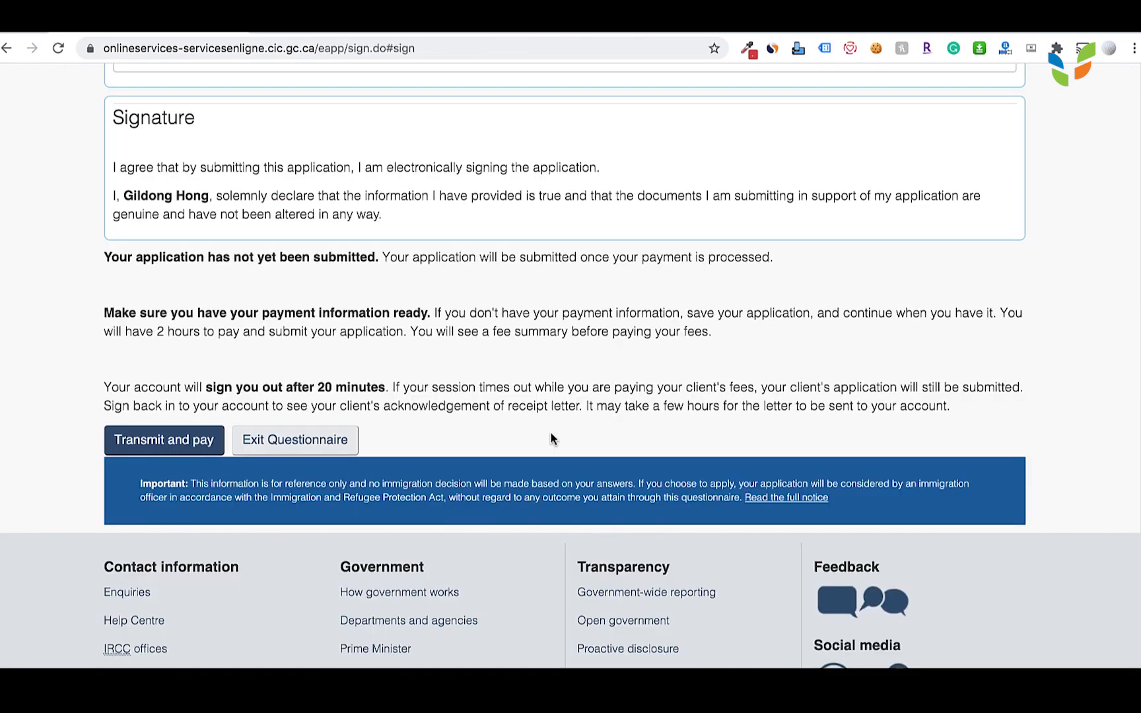
# Transmit the application past the $340 CAD fee summary to the Moneris payment page.
pyautogui.scroll(2, 379, 359)
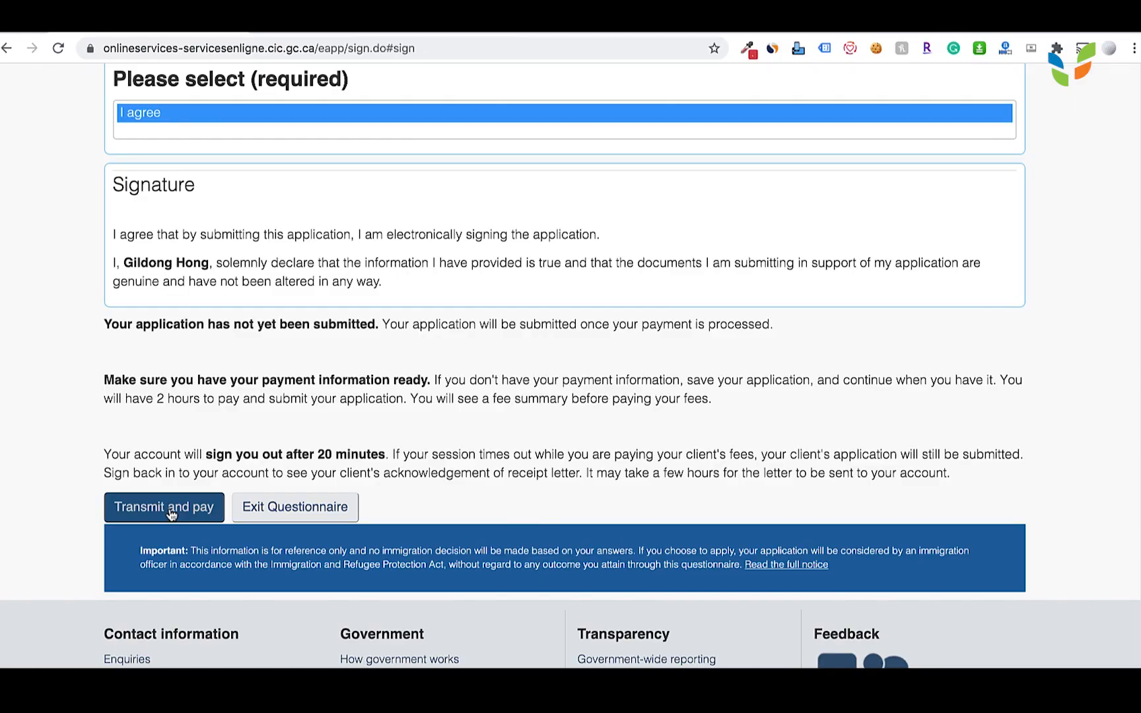
pyautogui.click(170, 513)
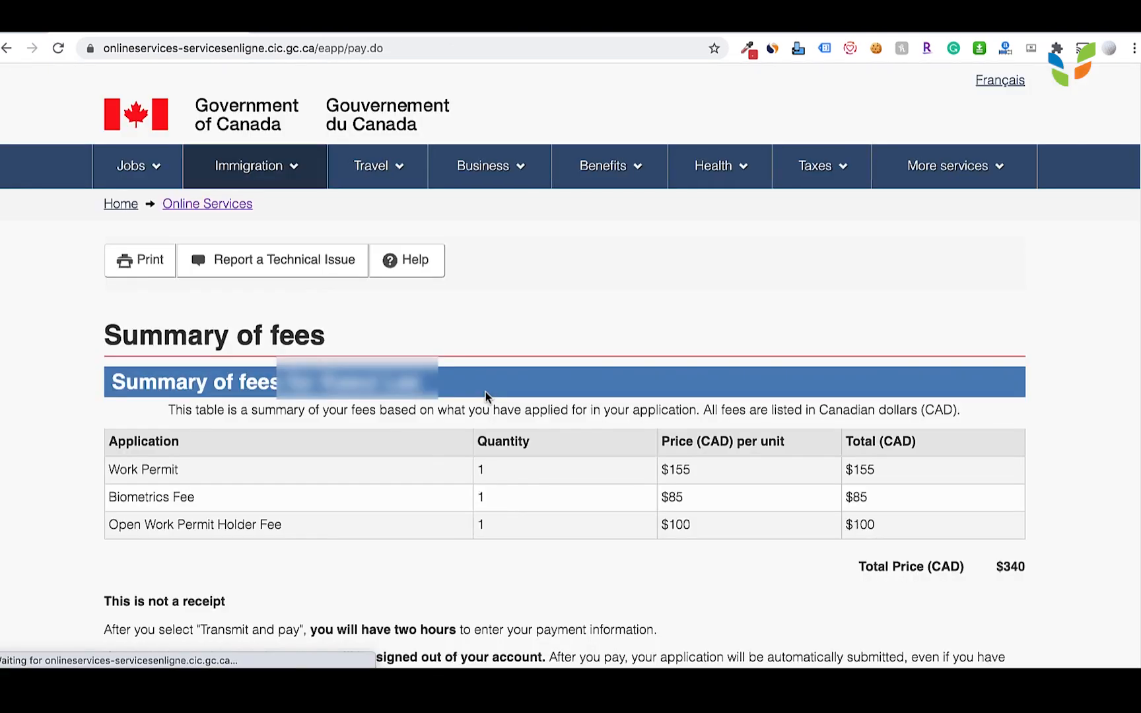
pyautogui.scroll(-5, 547, 495)
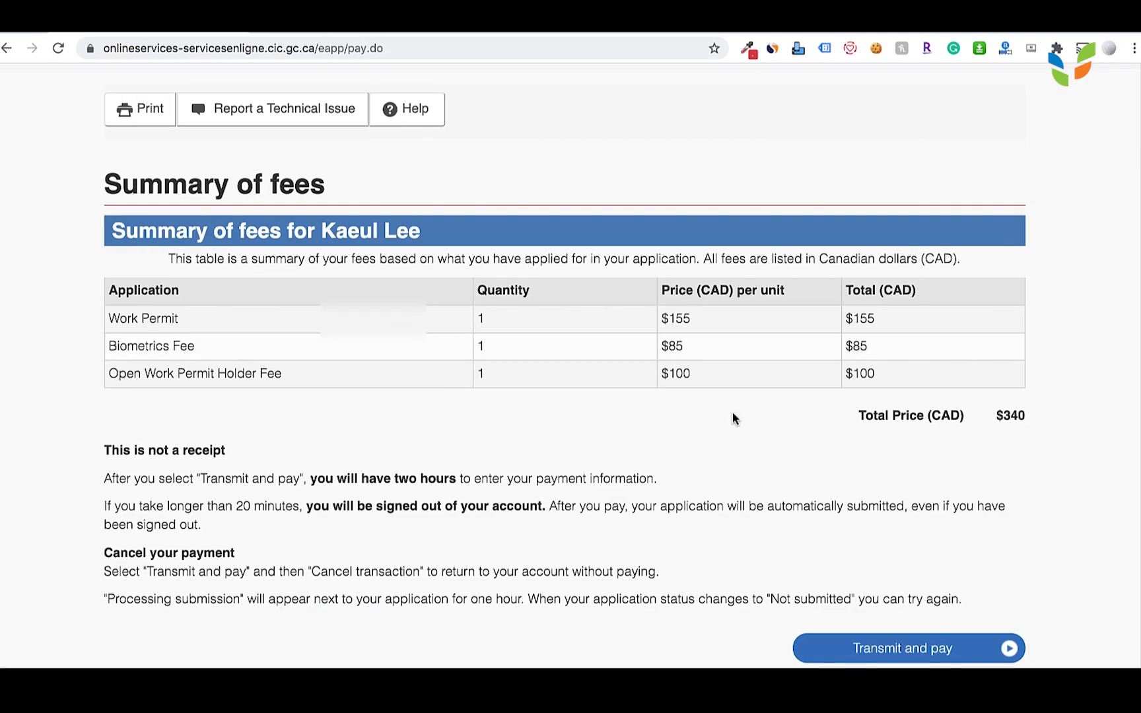
pyautogui.scroll(-3, 1036, 395)
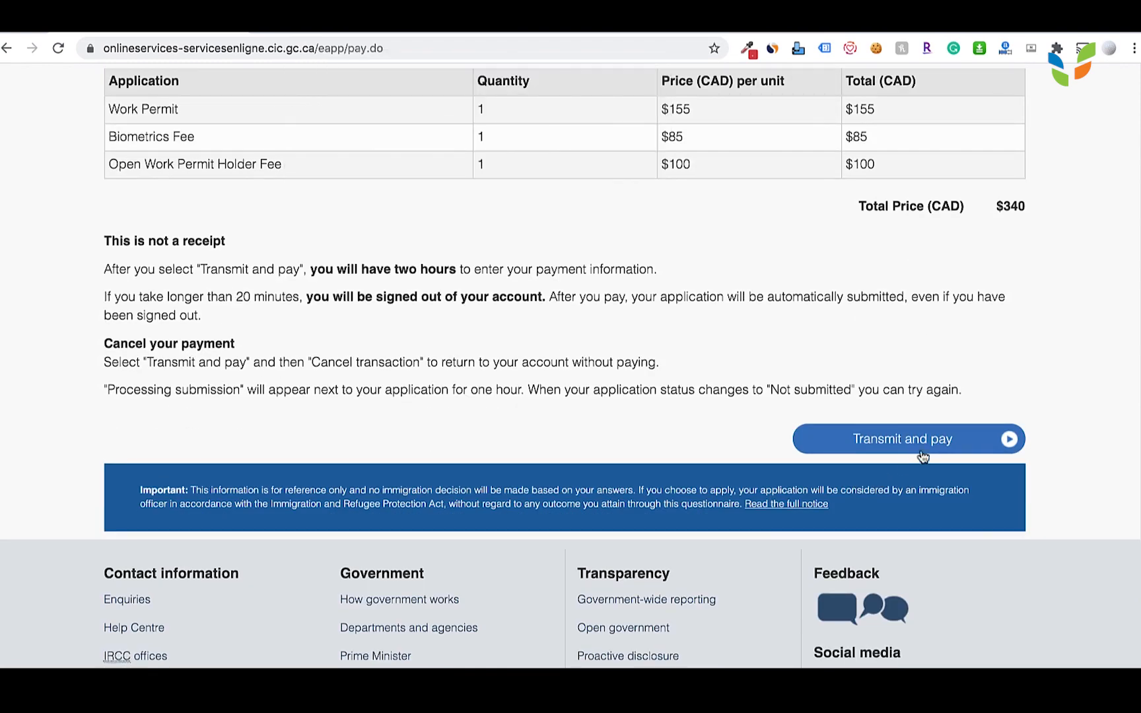
pyautogui.click(922, 448)
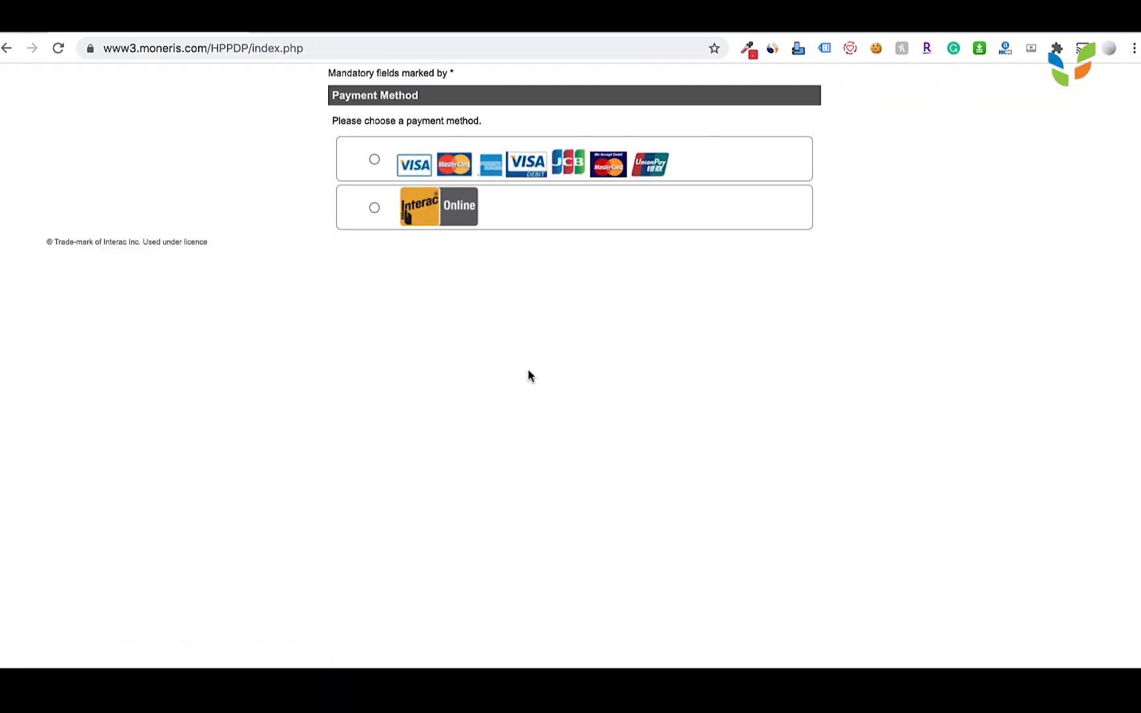
# Toggle between Interac Online and credit card, settling on credit card for the $340.00 CAD payment.
pyautogui.click(375, 208)
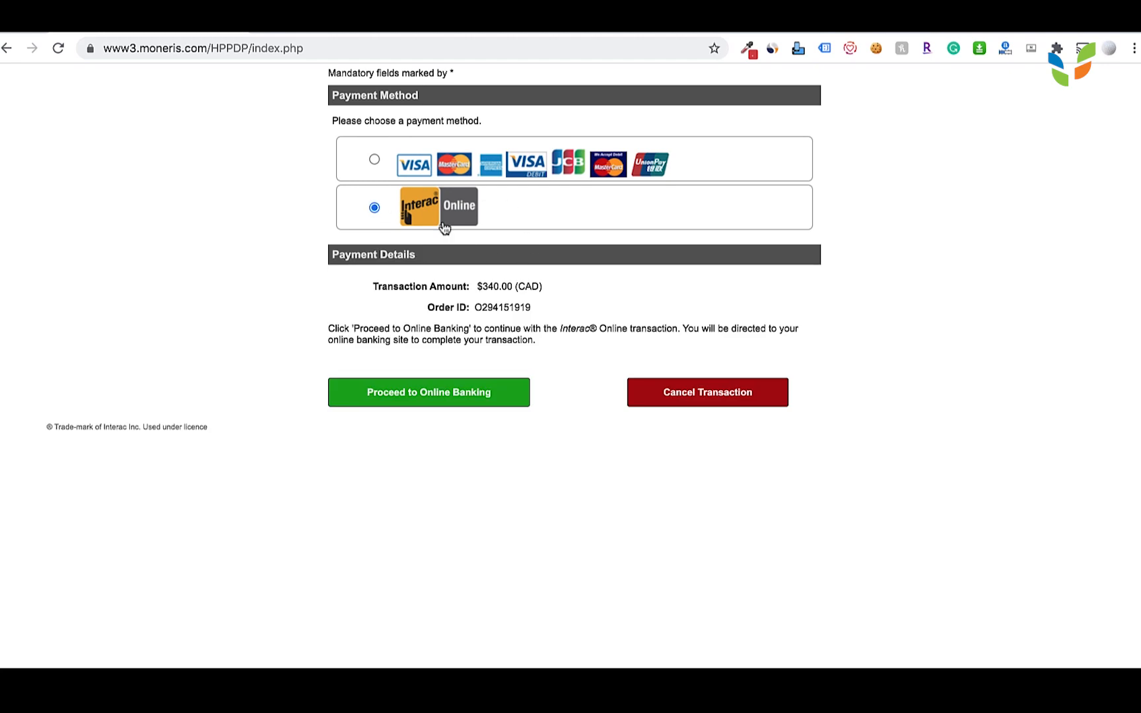
pyautogui.click(375, 160)
pyautogui.click(374, 209)
pyautogui.click(374, 160)
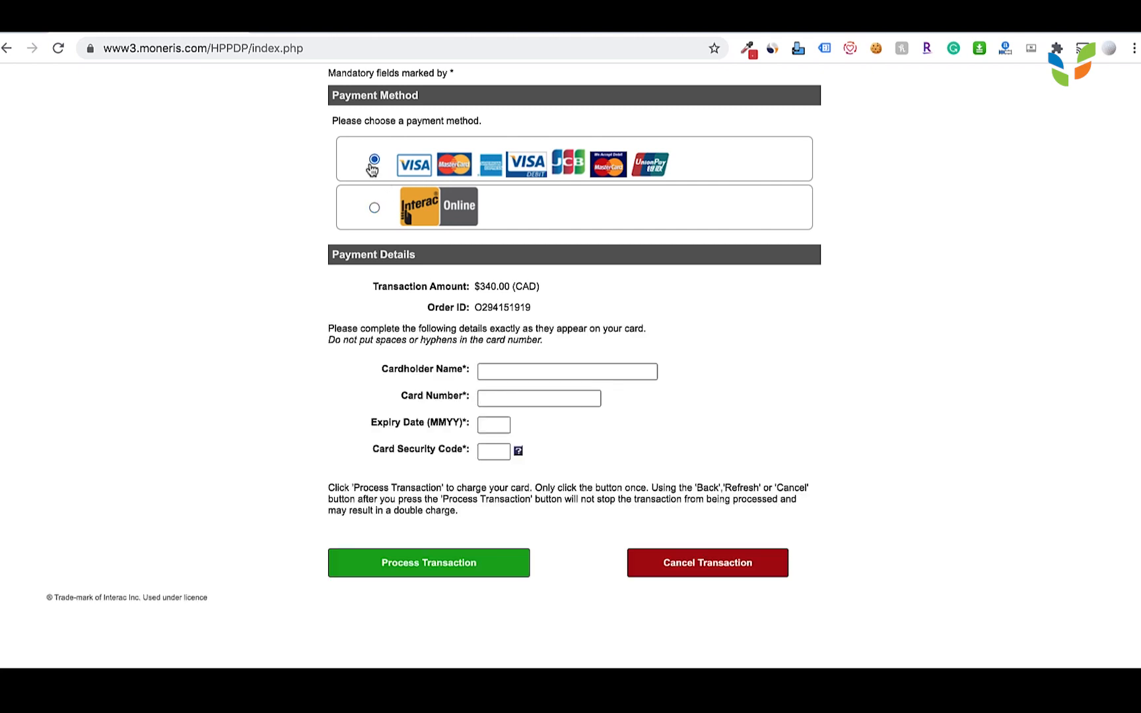